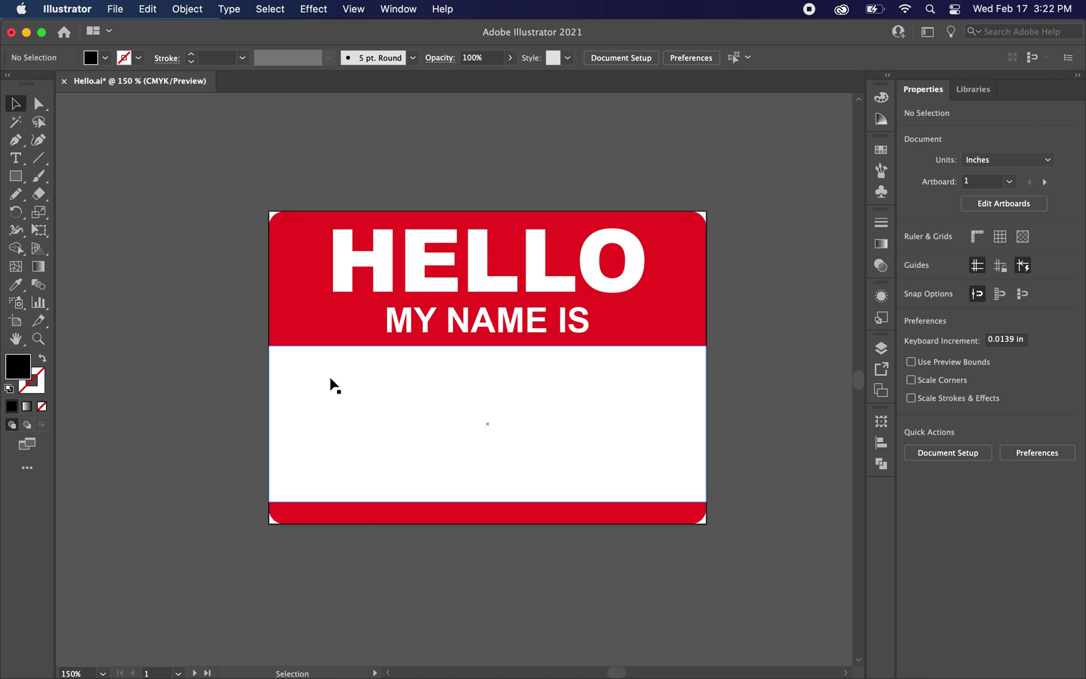
Step: Open the File menu from the menu bar
{"action": "left_click", "coordinate": [116, 11]}
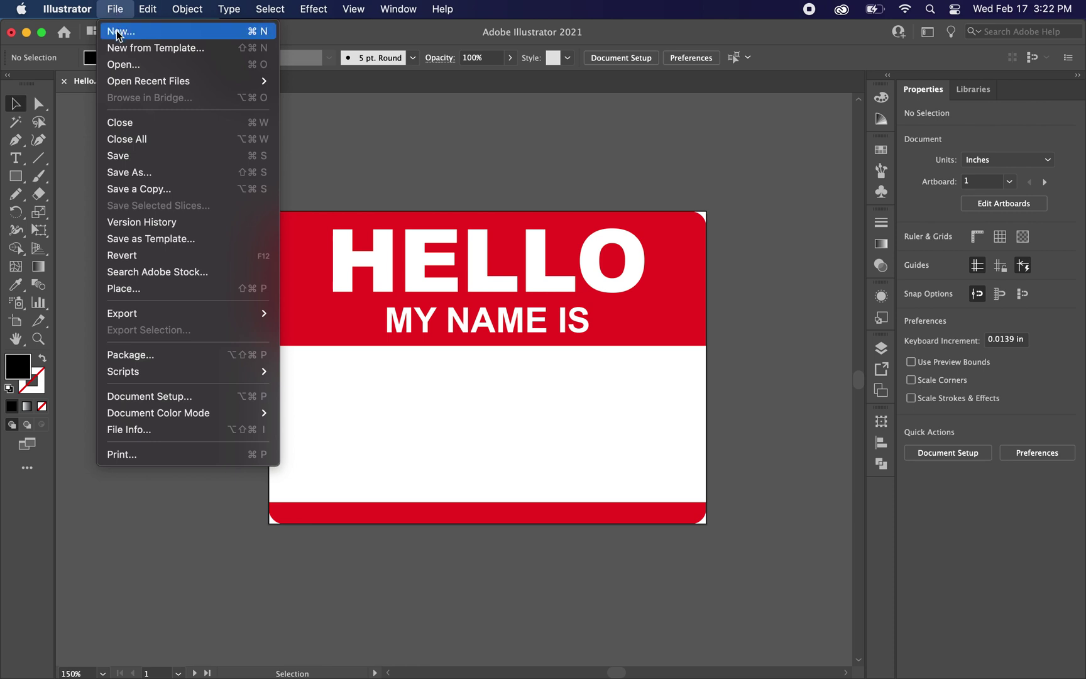
Step: Create a new document 'Hello MY Name Is' at 3.5 × 2.5 in, Inches, CMYK Color
{"action": "left_click", "coordinate": [120, 32]}
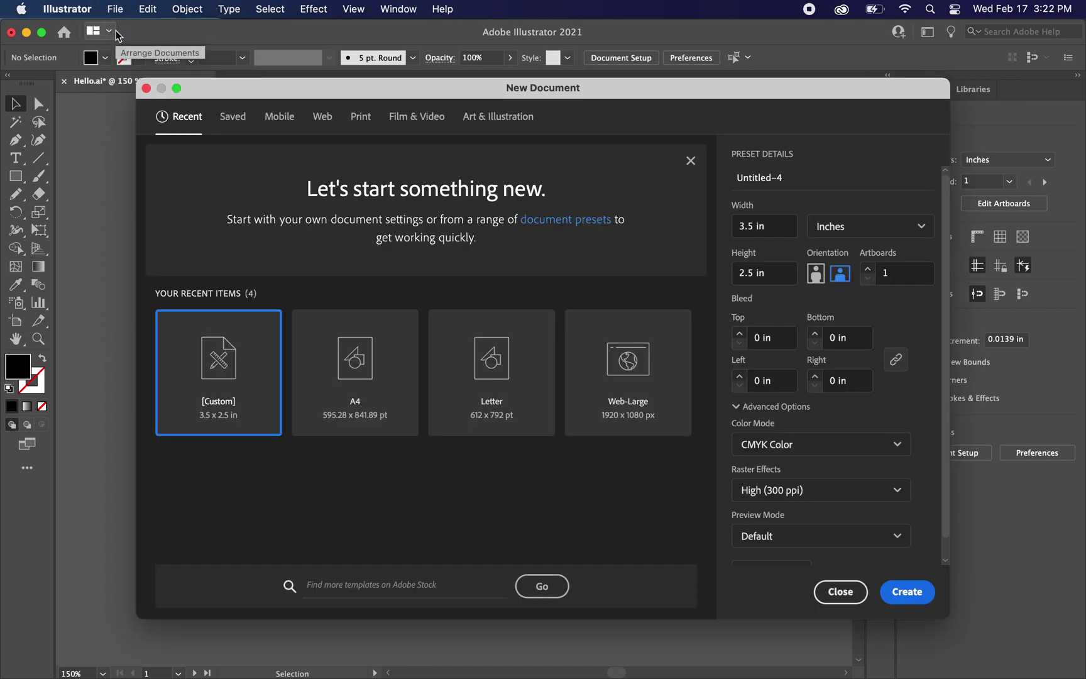
{"action": "left_click", "coordinate": [772, 177]}
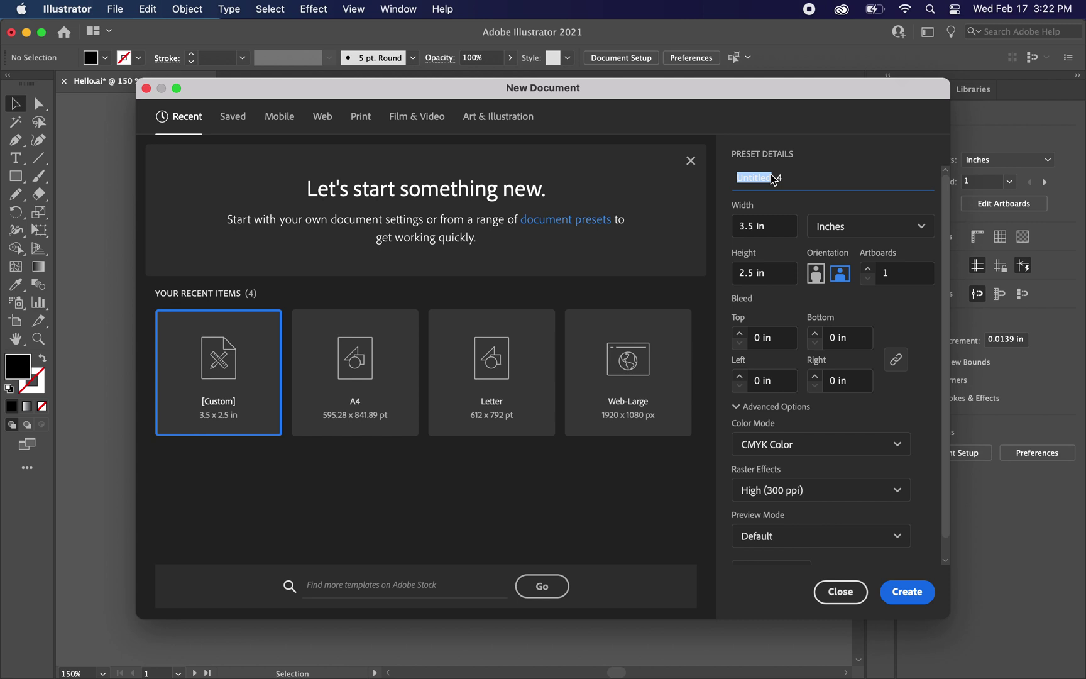
{"action": "type", "text": "Hello MY Name Is"}
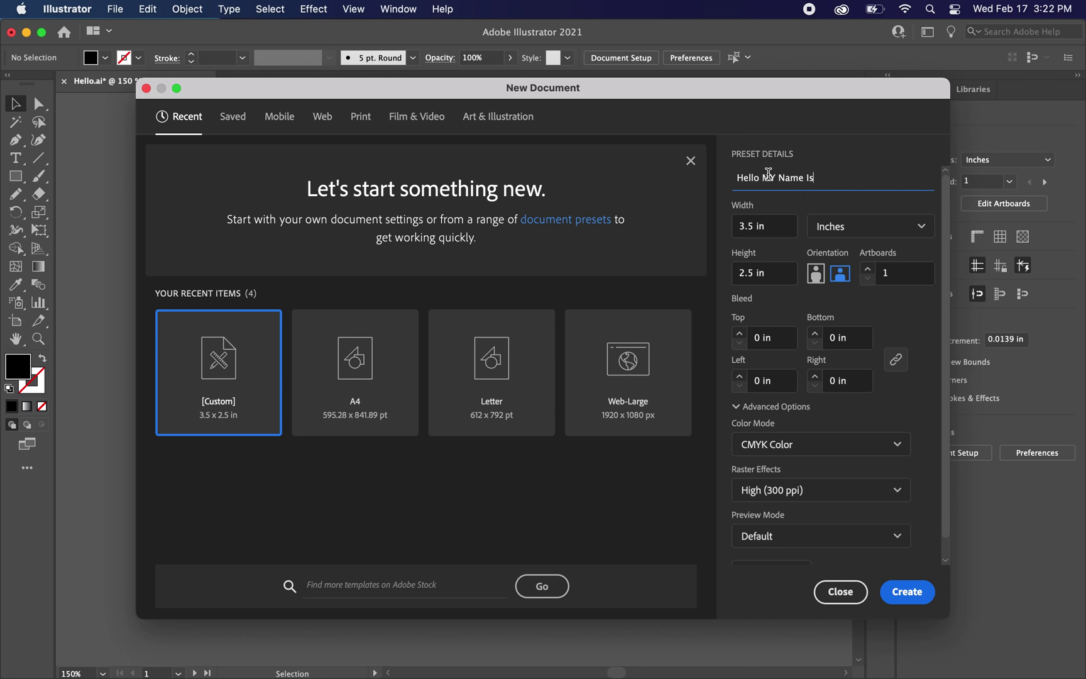
{"action": "left_click", "coordinate": [772, 227]}
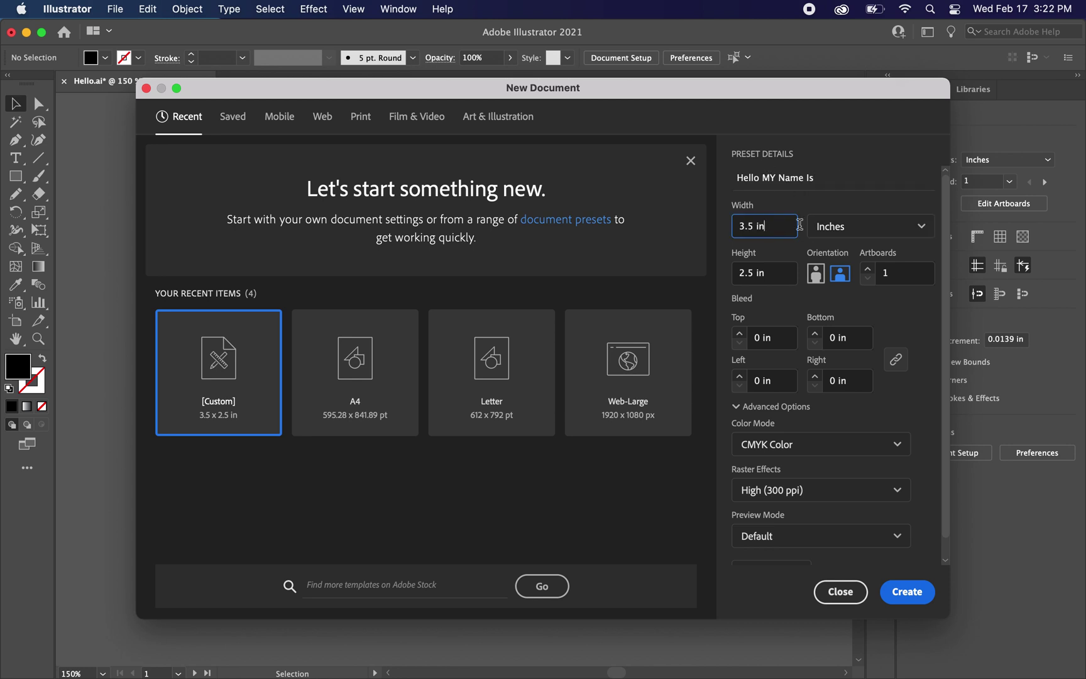
{"action": "left_click", "coordinate": [858, 230]}
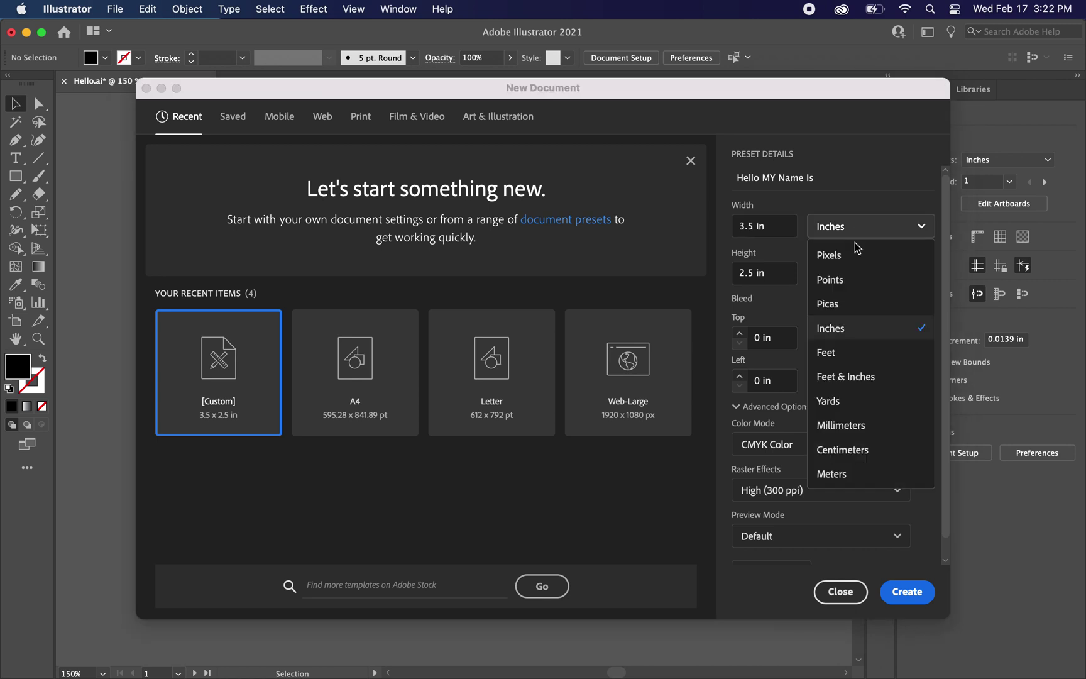
{"action": "left_click", "coordinate": [842, 328]}
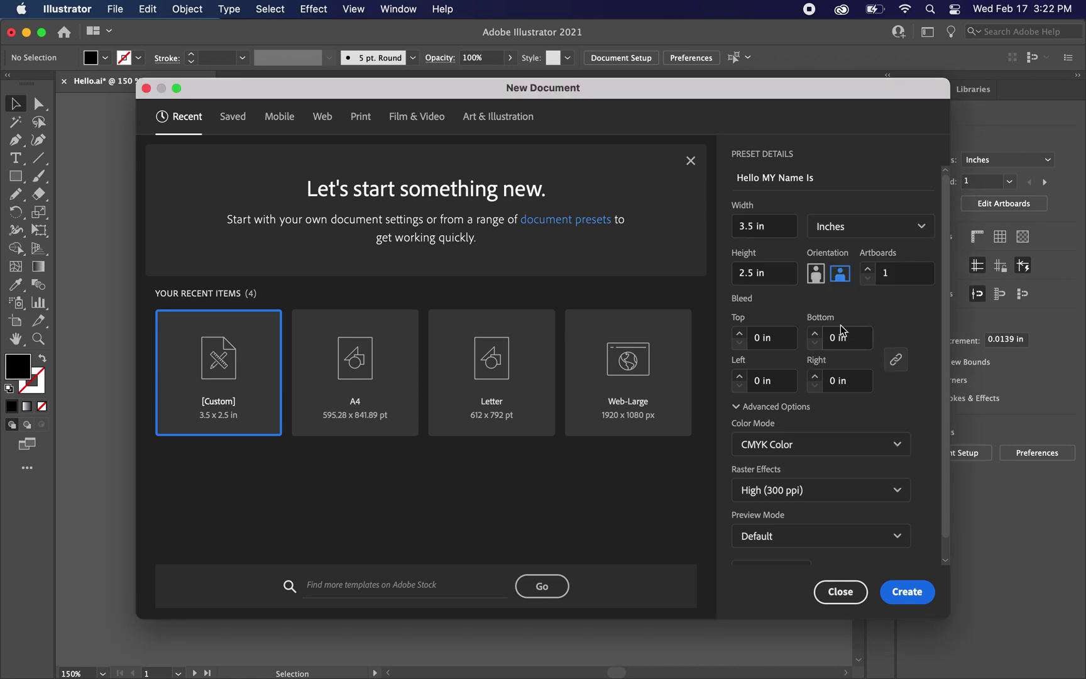
{"action": "left_click", "coordinate": [747, 226]}
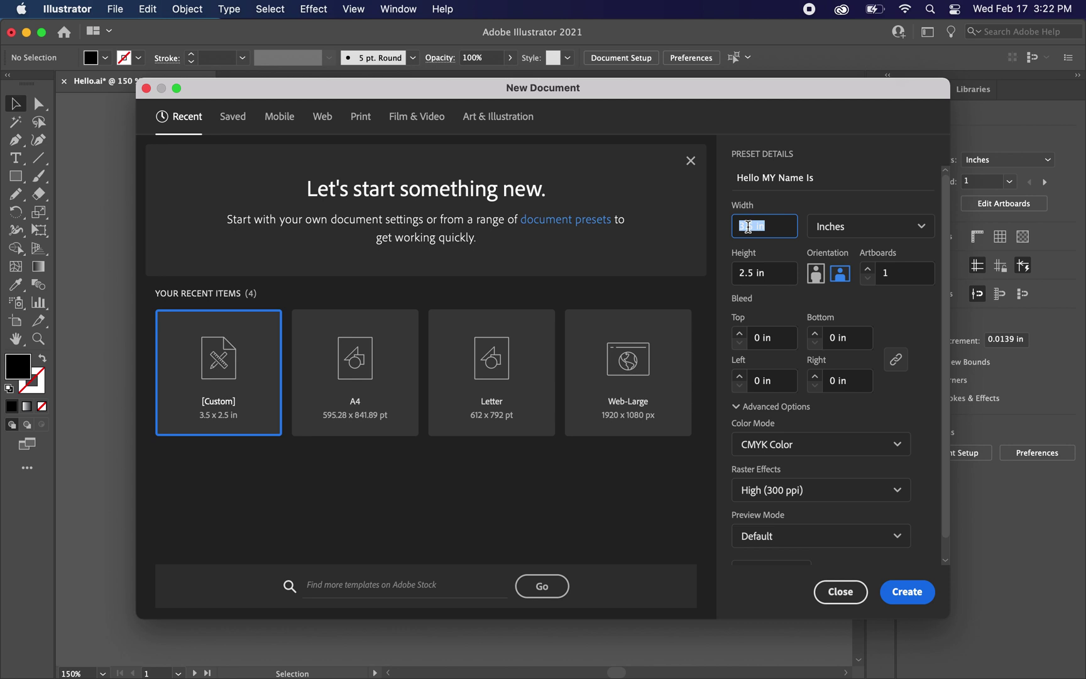
{"action": "left_click", "coordinate": [752, 275]}
{"action": "left_click", "coordinate": [784, 277]}
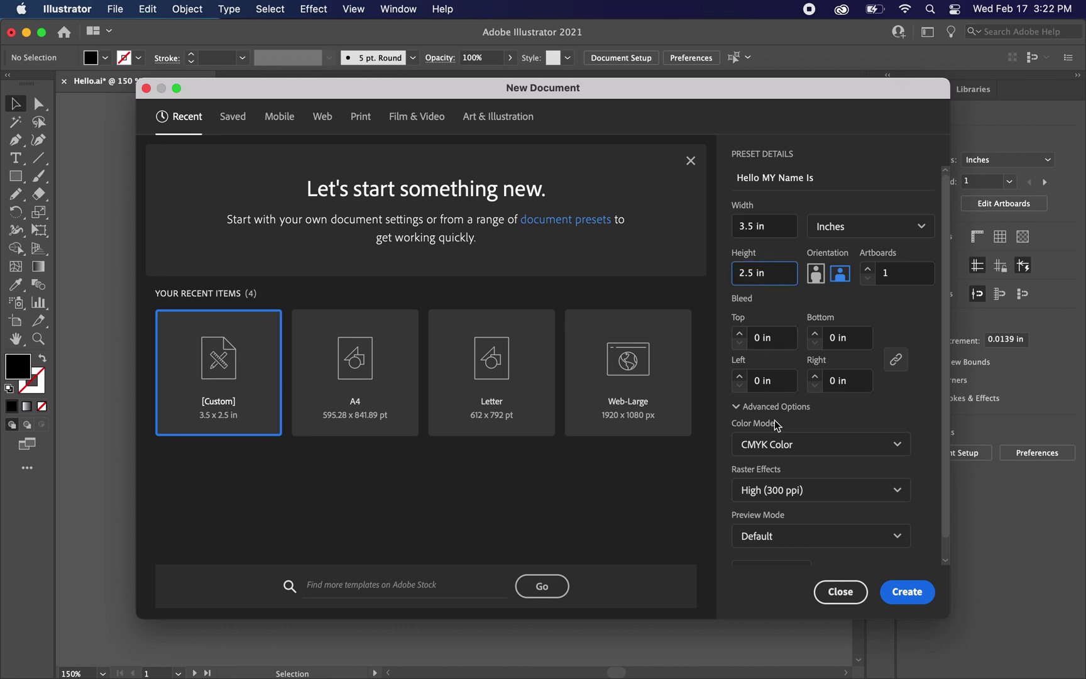
{"action": "left_click", "coordinate": [839, 448]}
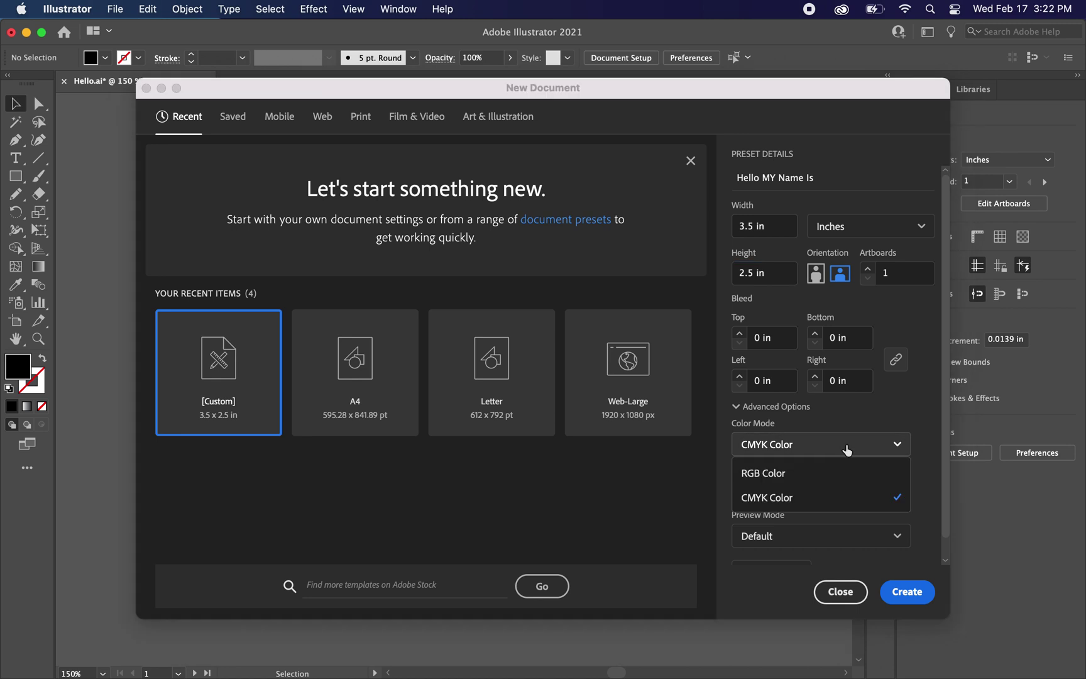
{"action": "left_click", "coordinate": [808, 497]}
{"action": "left_click", "coordinate": [903, 590]}
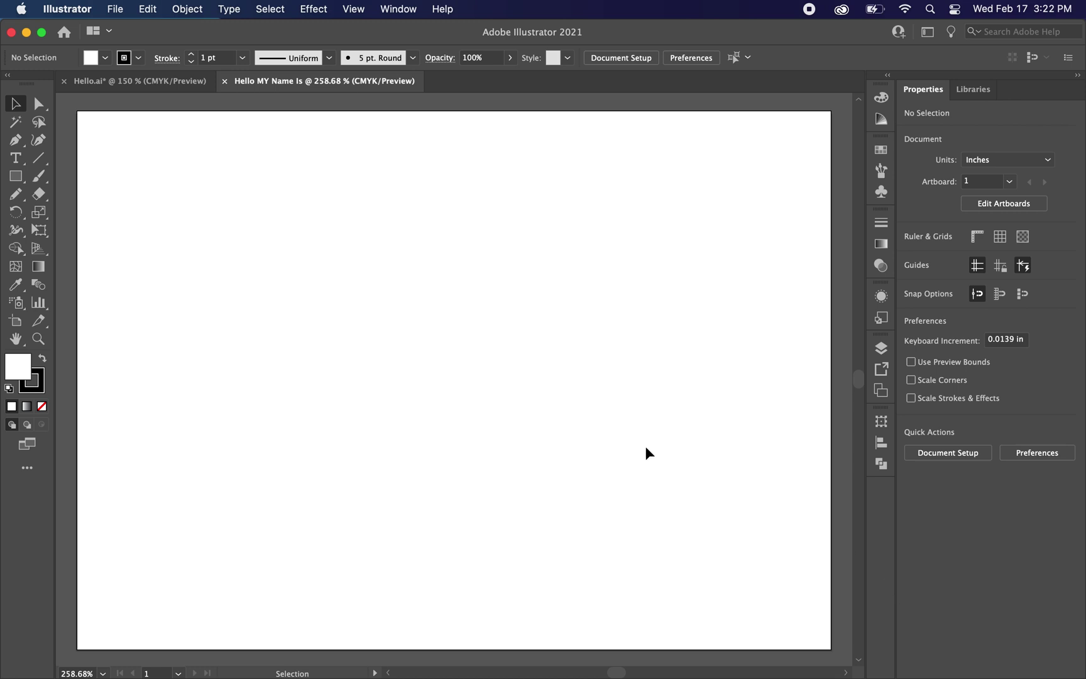
Step: Zoom out and pan until the whole blank artboard shows with space around it
{"action": "key", "text": "z"}
{"action": "key", "text": "super+minus"}
{"action": "key", "text": "super+minus"}
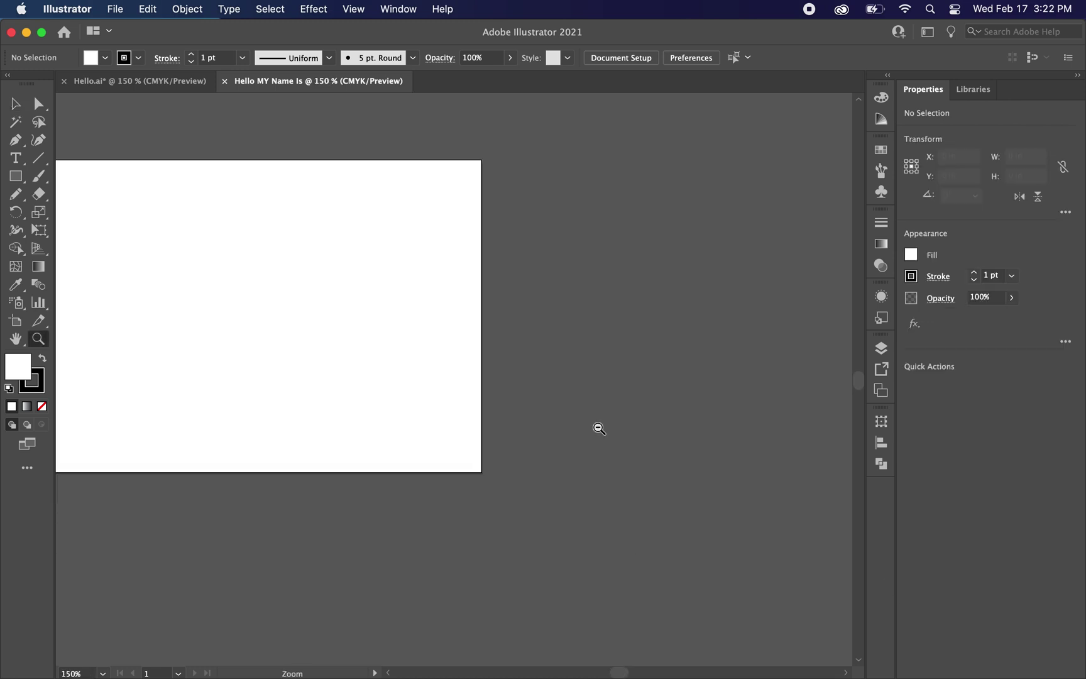
{"action": "scroll", "coordinate": [599, 428], "scroll_direction": "left", "scroll_amount": 4}
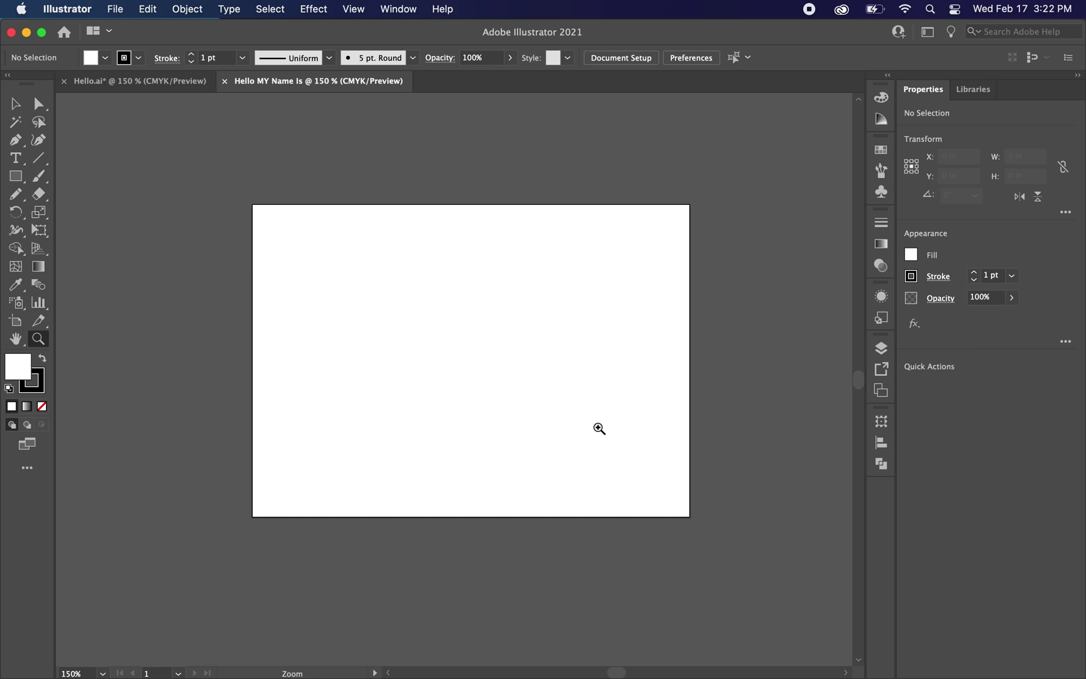
{"action": "scroll", "coordinate": [598, 427], "scroll_direction": "right", "scroll_amount": 1}
{"action": "key", "text": "v"}
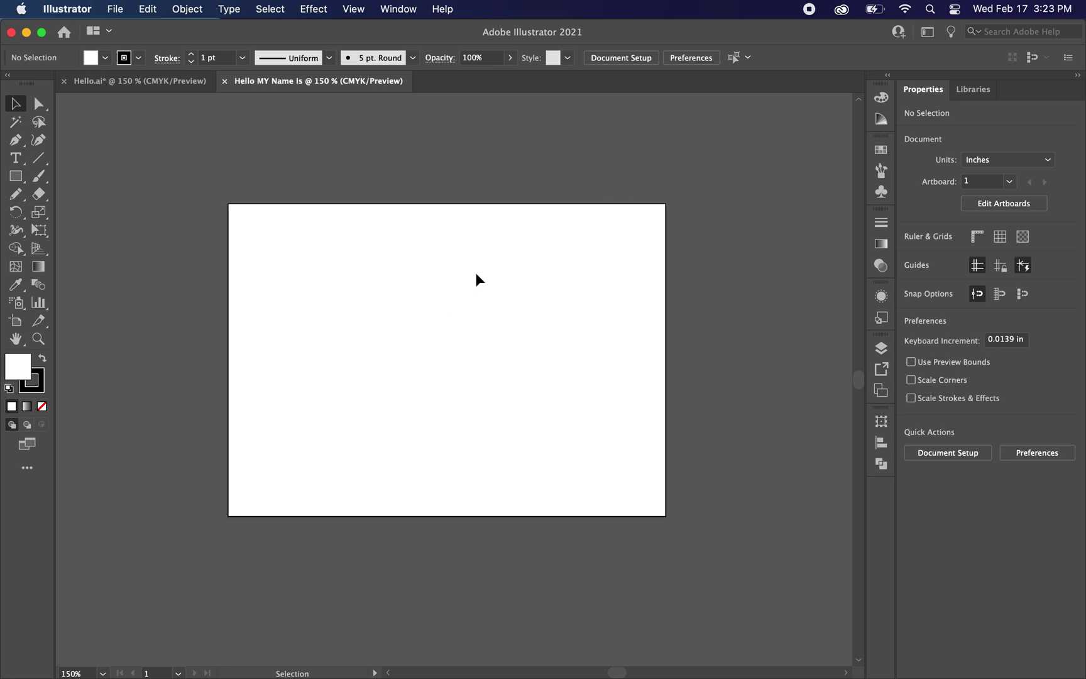
Step: Bring up the Swatches panel from the Window menu
{"action": "left_click", "coordinate": [879, 149]}
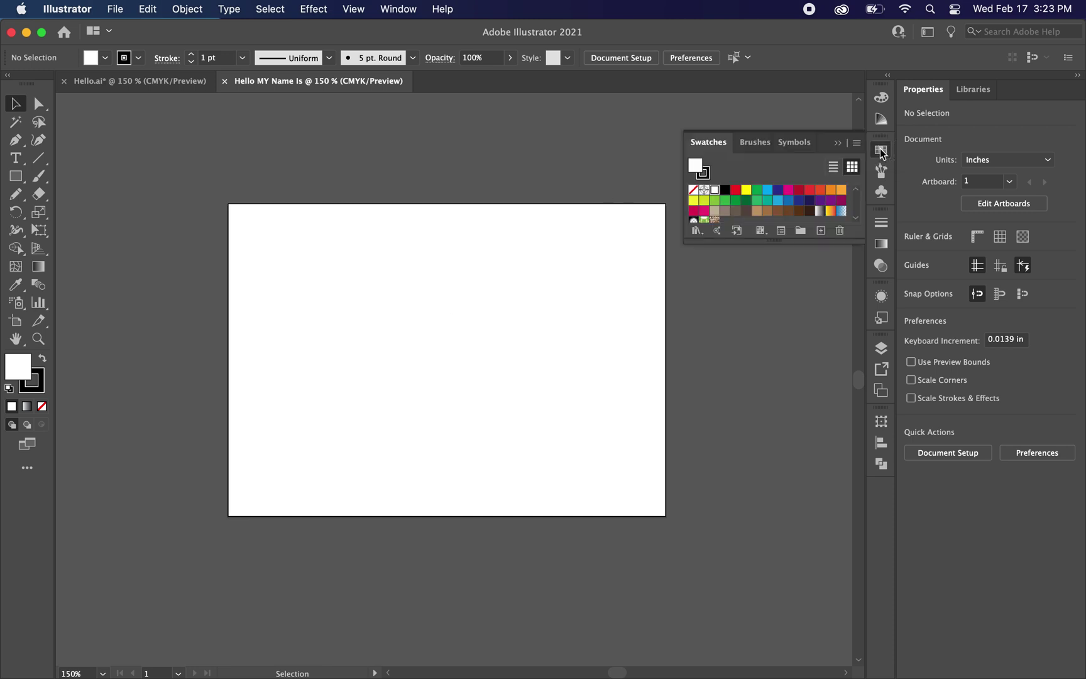
{"action": "left_click", "coordinate": [397, 10]}
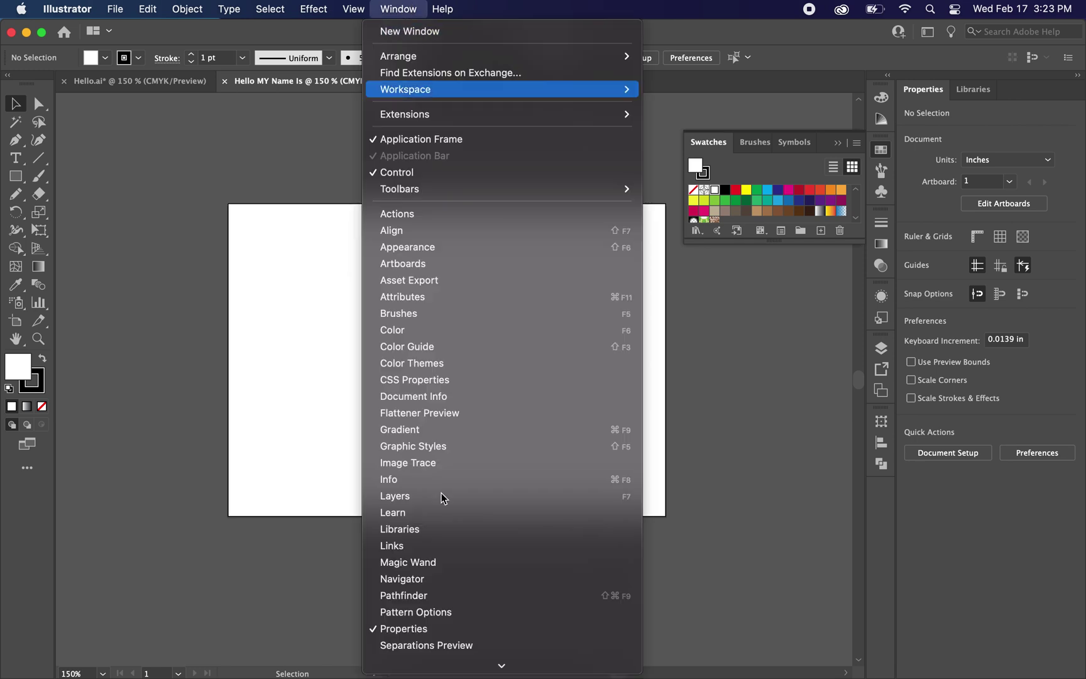
{"action": "scroll", "coordinate": [440, 626], "scroll_direction": "down", "scroll_amount": 3}
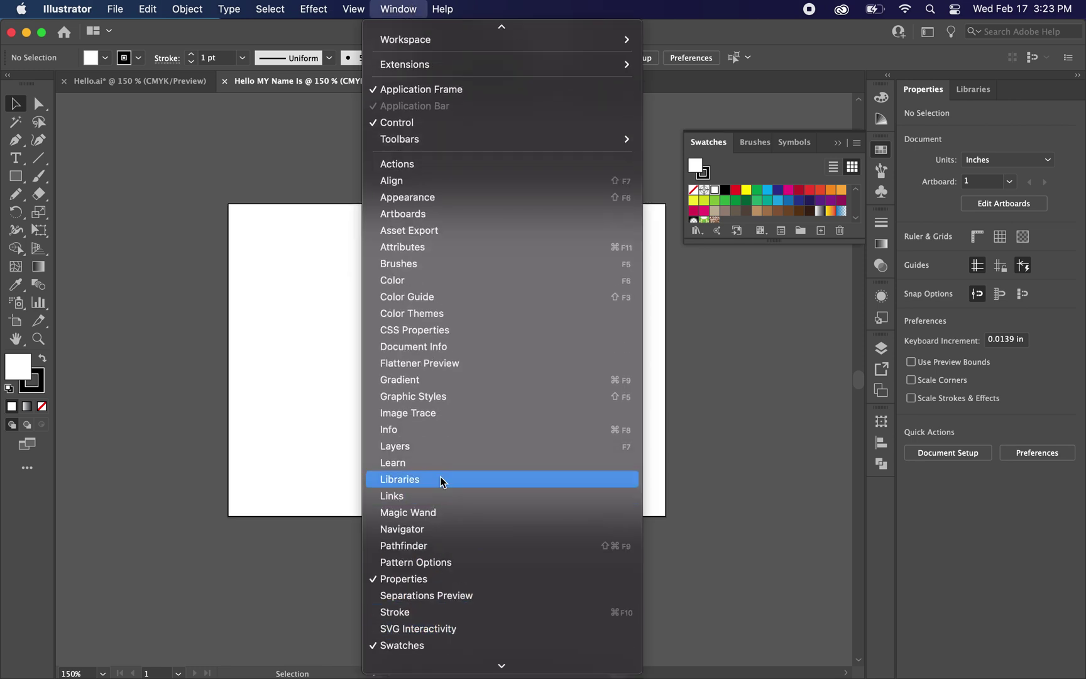
{"action": "scroll", "coordinate": [431, 522], "scroll_direction": "down", "scroll_amount": 5}
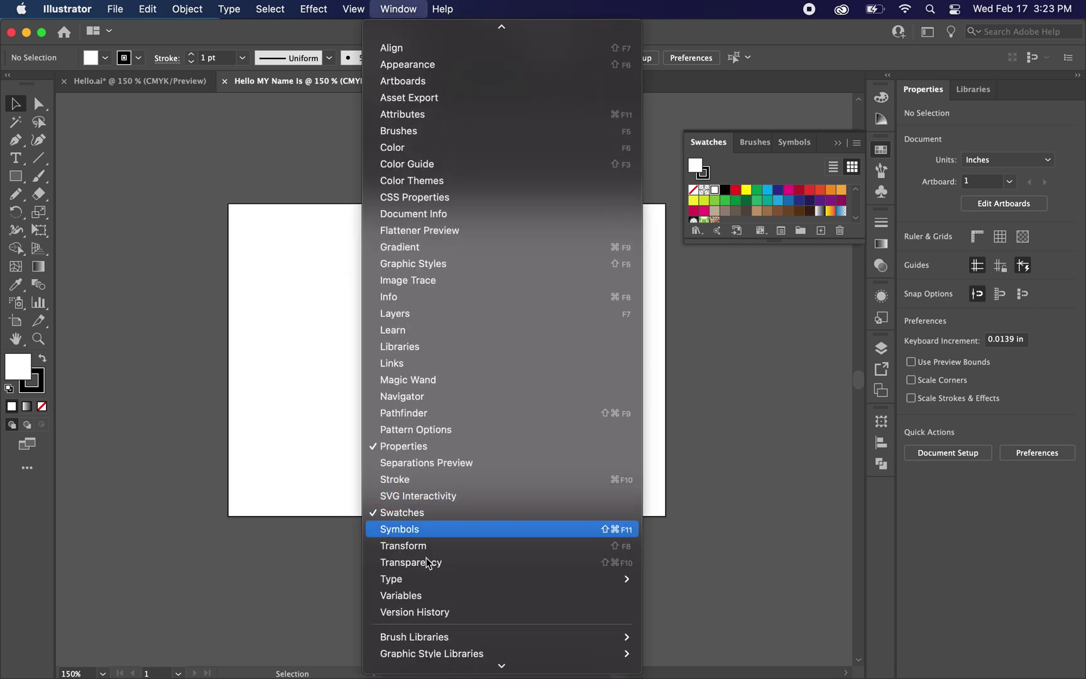
{"action": "left_click", "coordinate": [422, 513]}
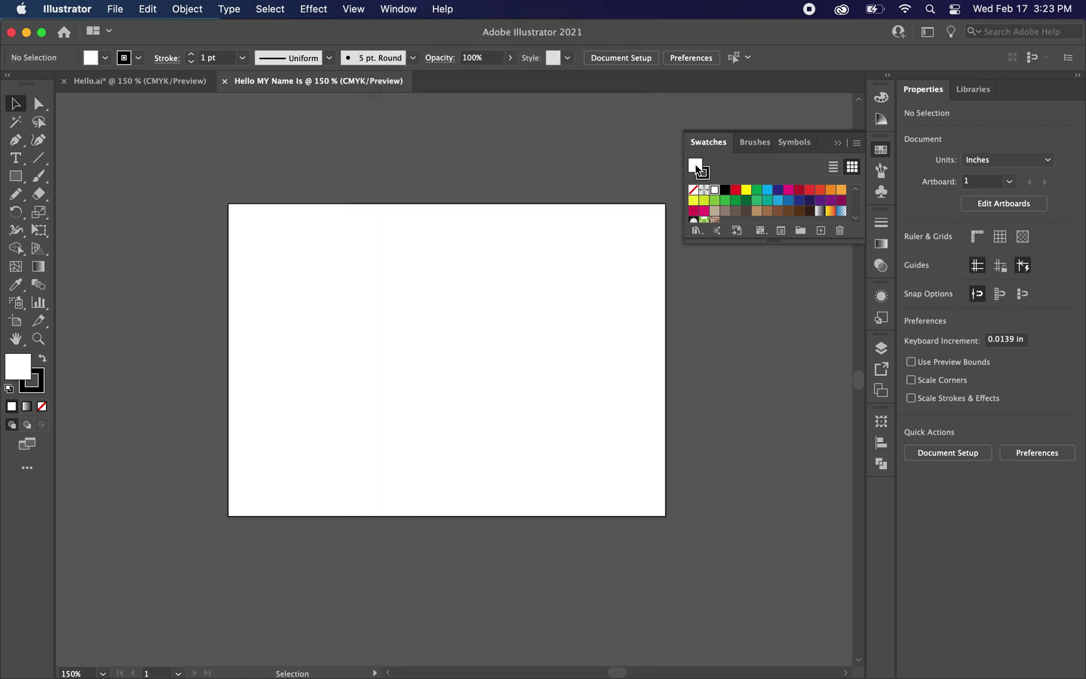
Step: Set the fill to the red swatch and the stroke to None
{"action": "left_click", "coordinate": [737, 191]}
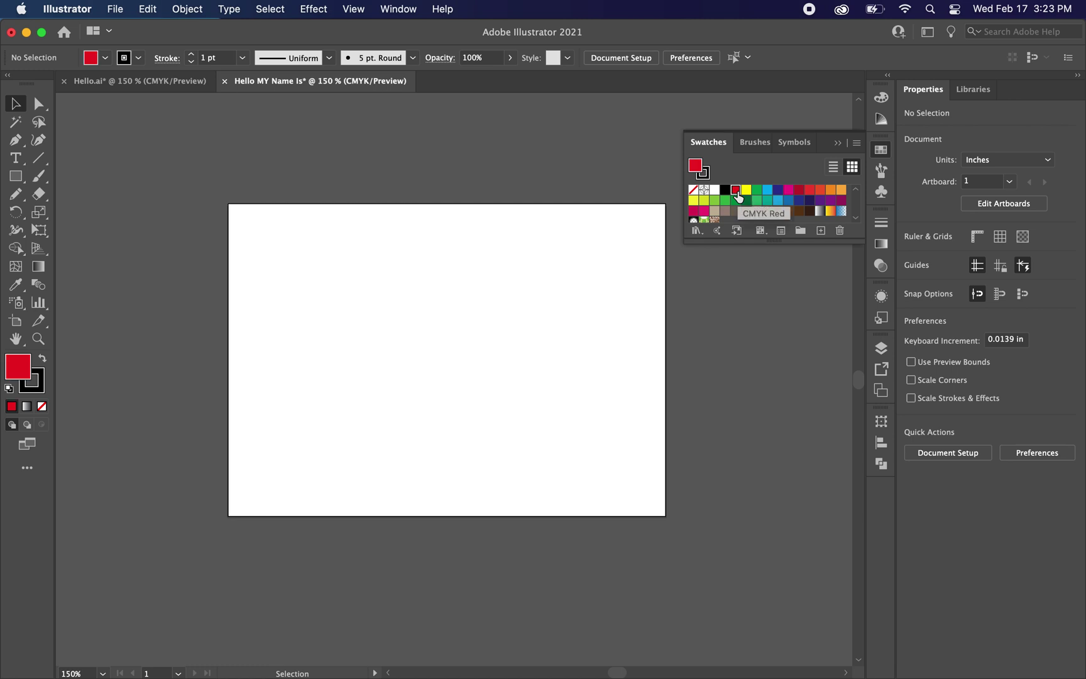
{"action": "left_click", "coordinate": [703, 173]}
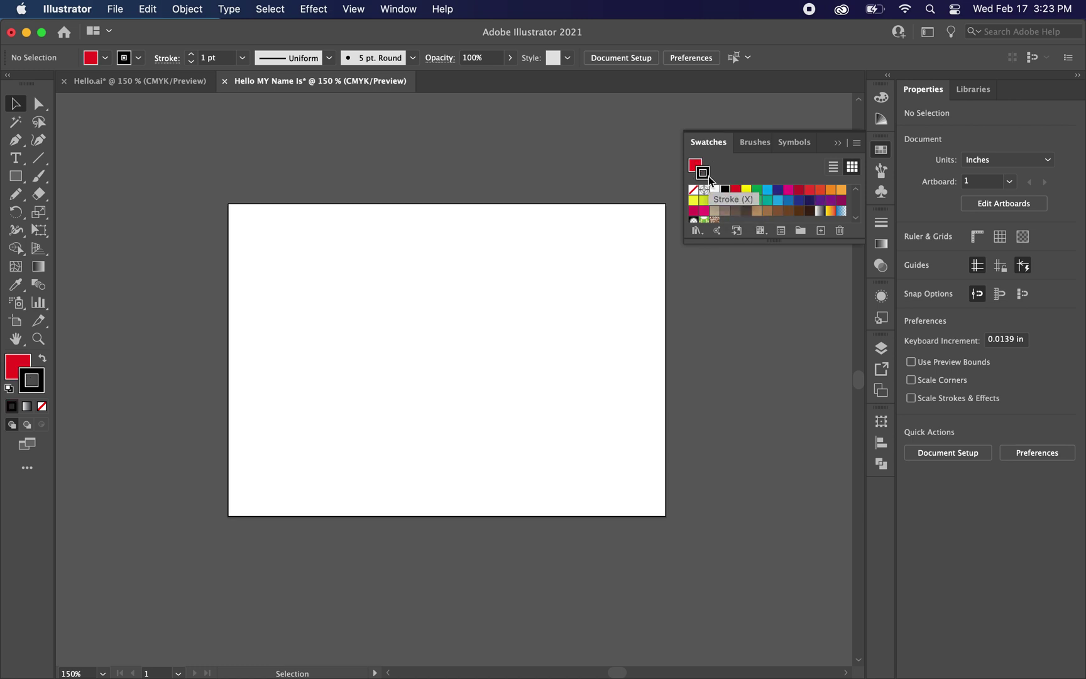
{"action": "left_click", "coordinate": [694, 189]}
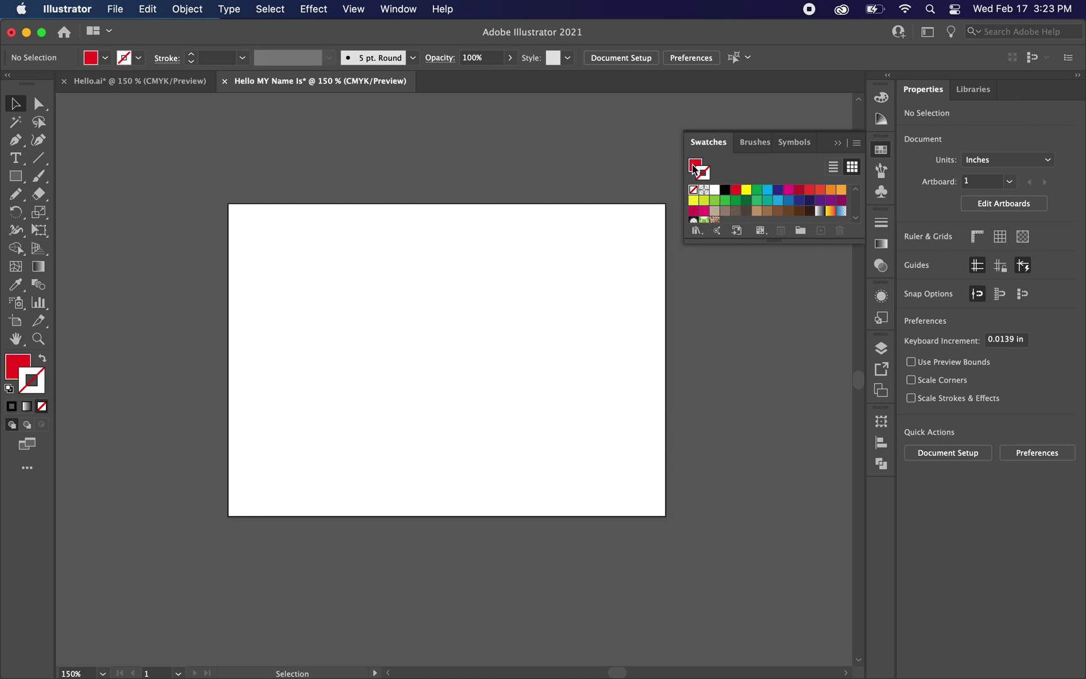
{"action": "left_click", "coordinate": [694, 167]}
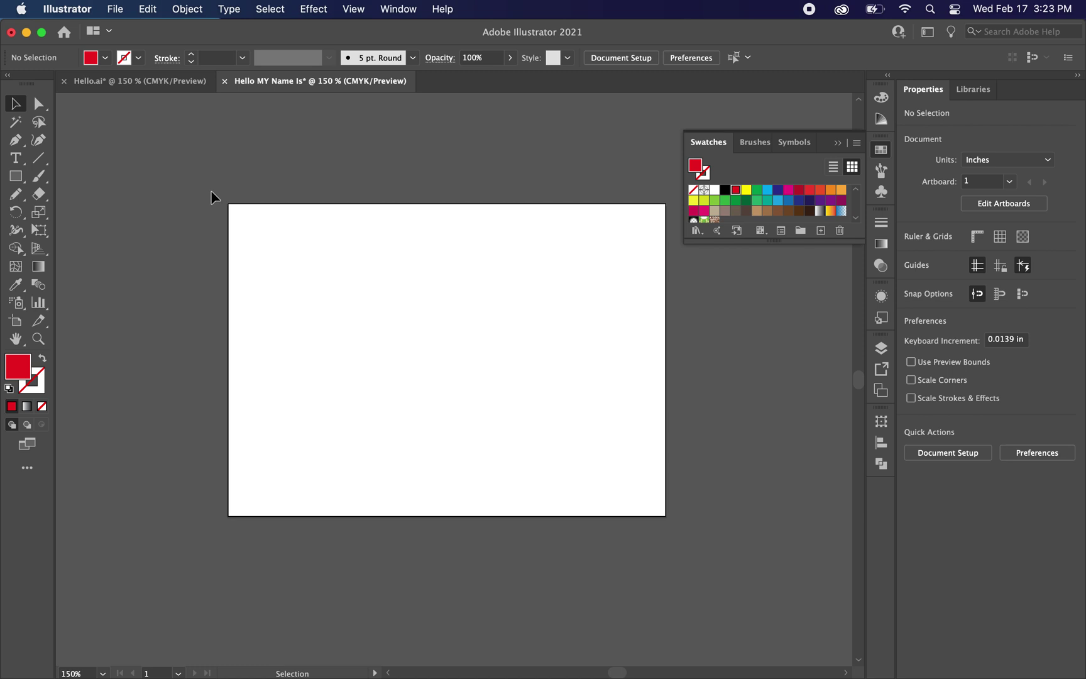
Step: Create a red 3.5 × 2.5 in rectangle through the Rectangle size dialog
{"action": "left_click", "coordinate": [17, 181]}
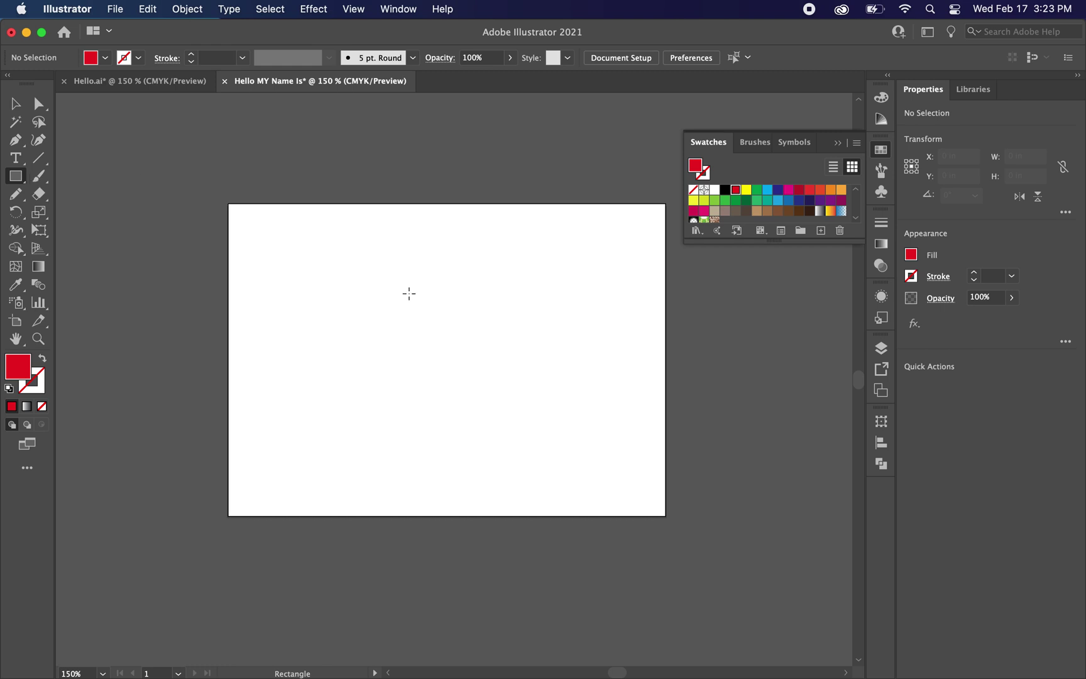
{"action": "left_click_drag", "start_coordinate": [368, 281], "coordinate": [596, 449]}
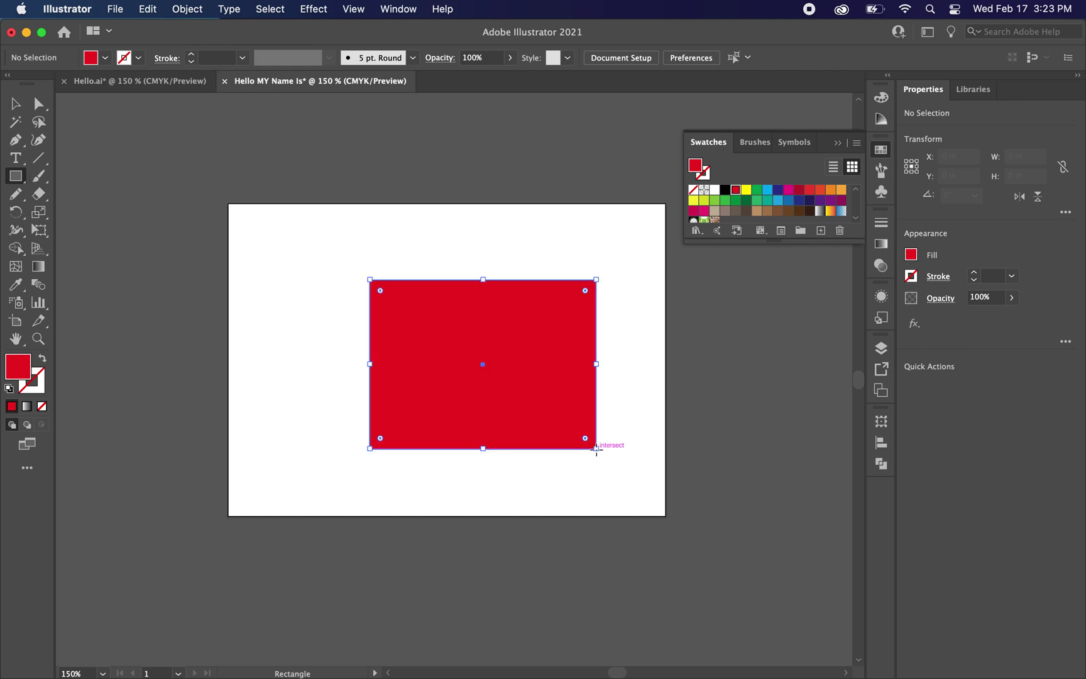
{"action": "key", "text": "super+z"}
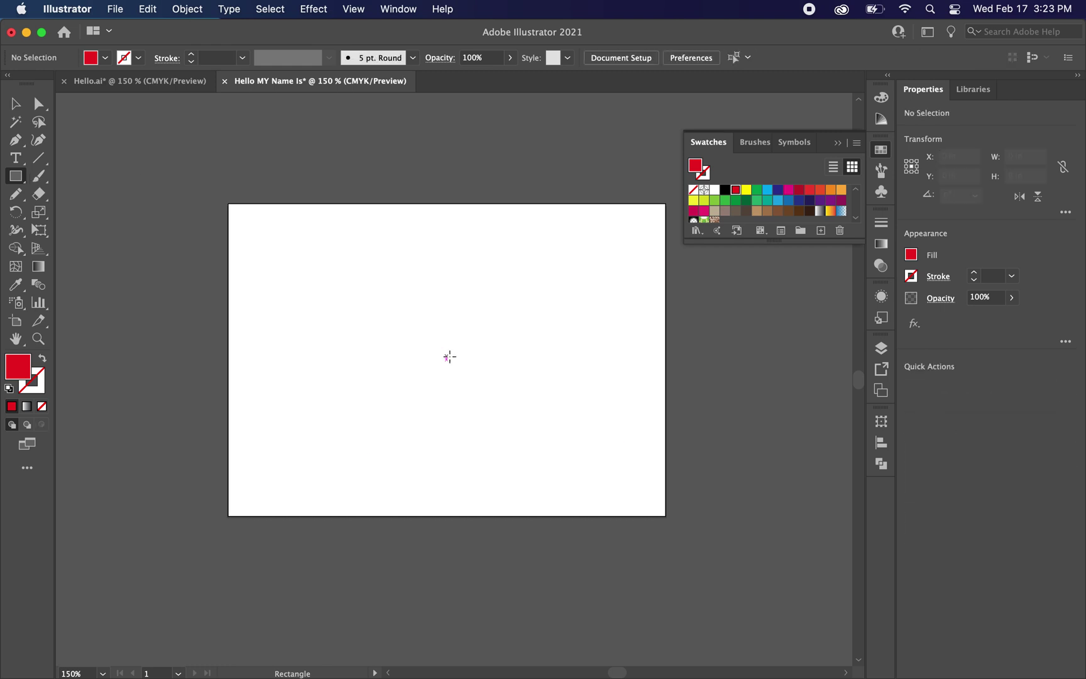
{"action": "left_click", "coordinate": [200, 371]}
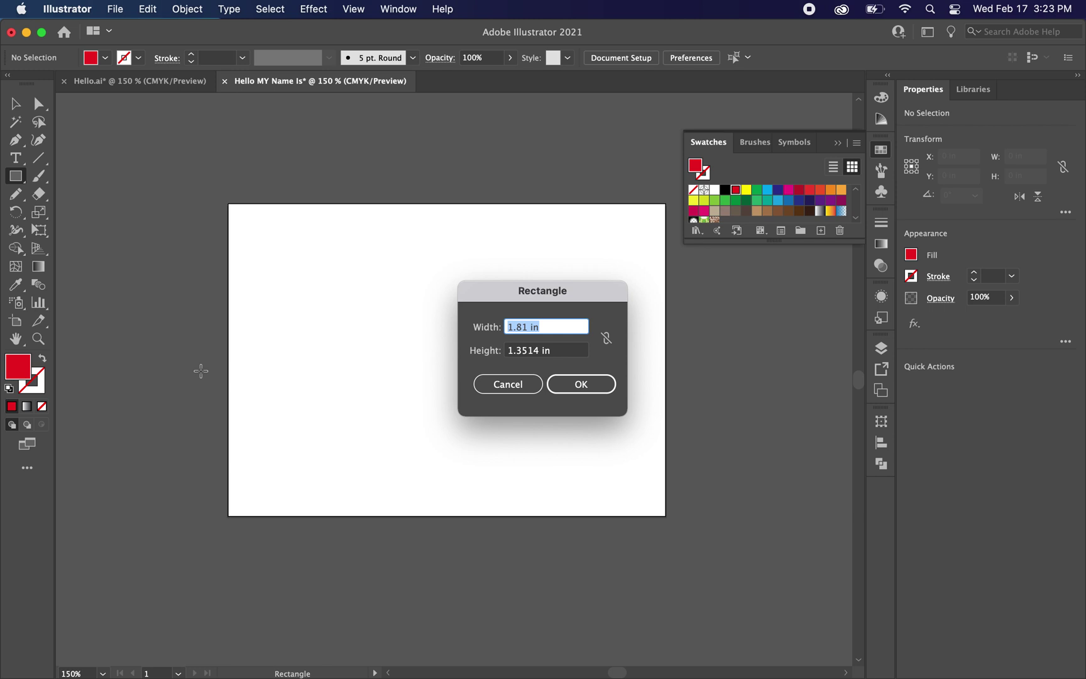
{"action": "type", "text": "3.5"}
{"action": "key", "text": "Tab"}
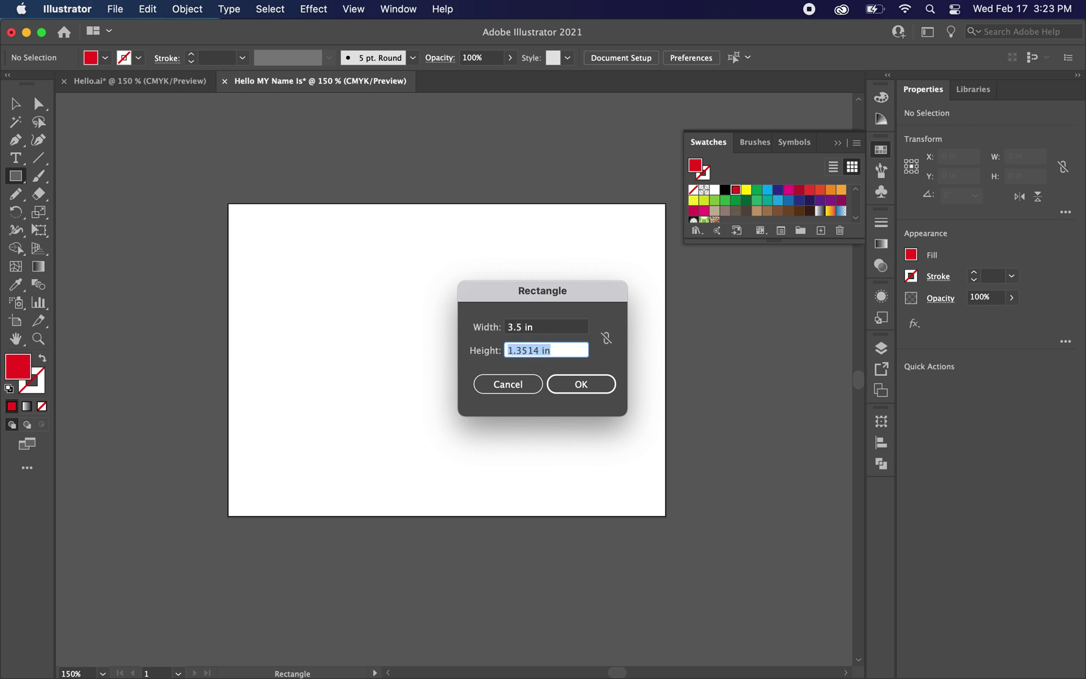
{"action": "type", "text": "2.5"}
{"action": "left_click", "coordinate": [561, 327]}
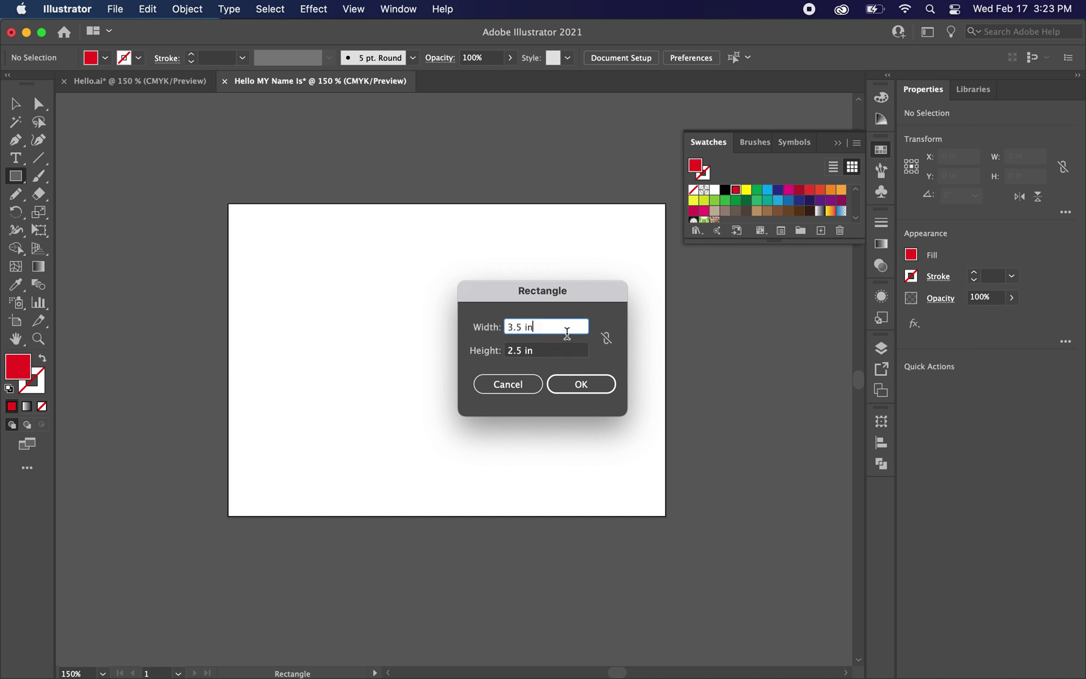
{"action": "left_click", "coordinate": [586, 385]}
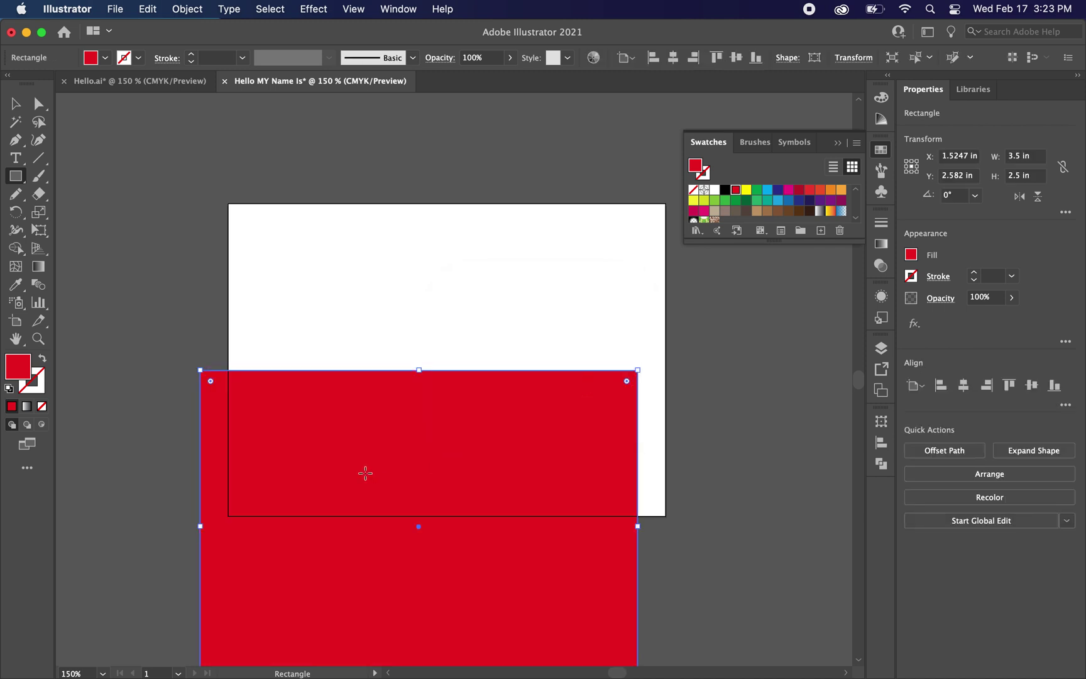
Step: Move the red rectangle onto the artboard so it covers it, then deselect
{"action": "key", "text": "v"}
{"action": "left_click_drag", "start_coordinate": [339, 476], "coordinate": [367, 306]}
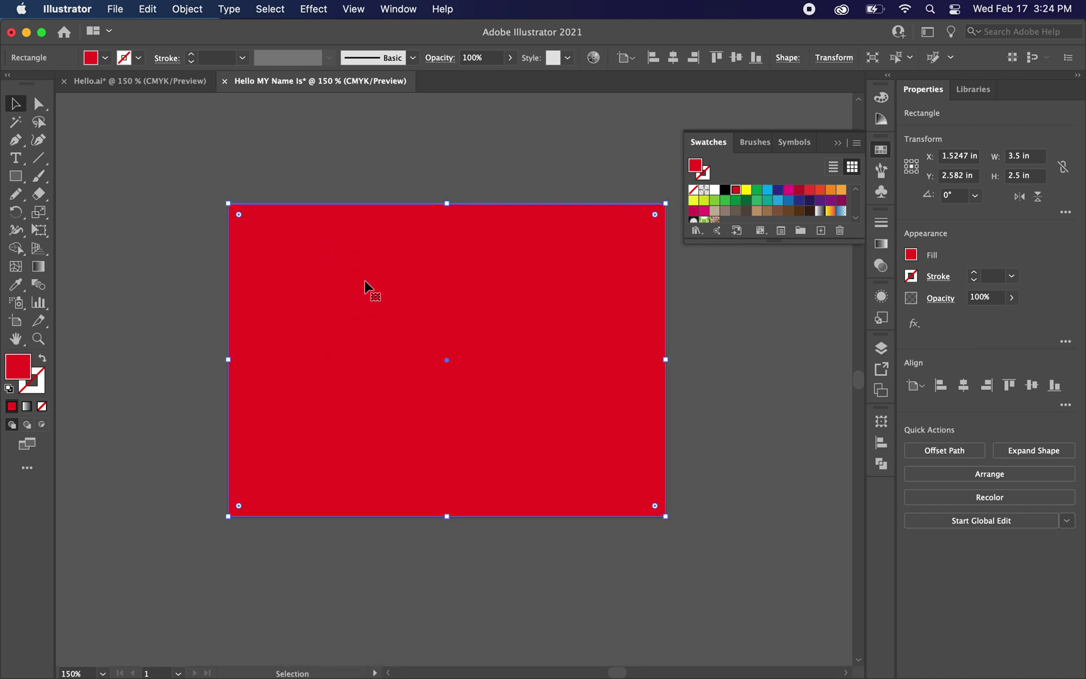
{"action": "left_click", "coordinate": [366, 152]}
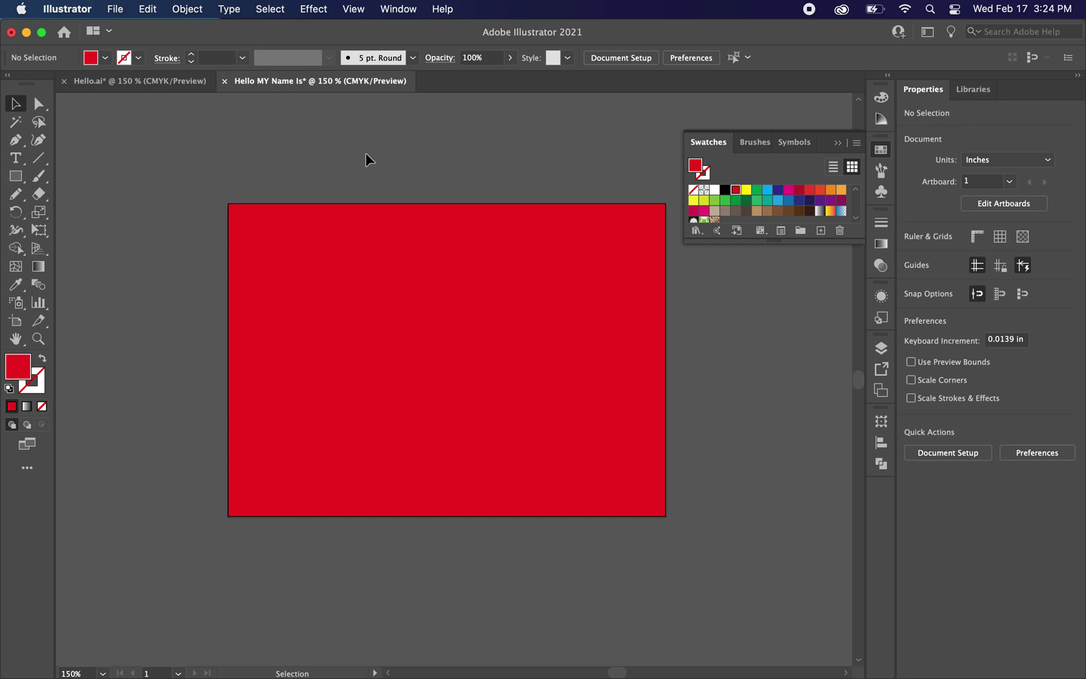
{"action": "left_click", "coordinate": [174, 86]}
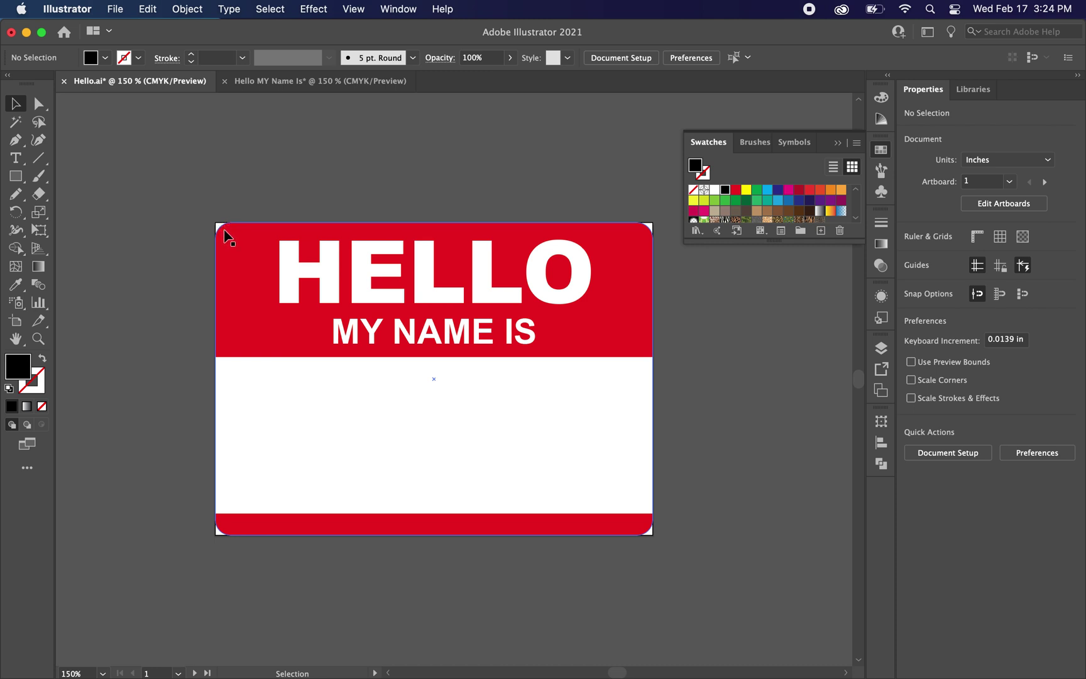
{"action": "left_click", "coordinate": [330, 83]}
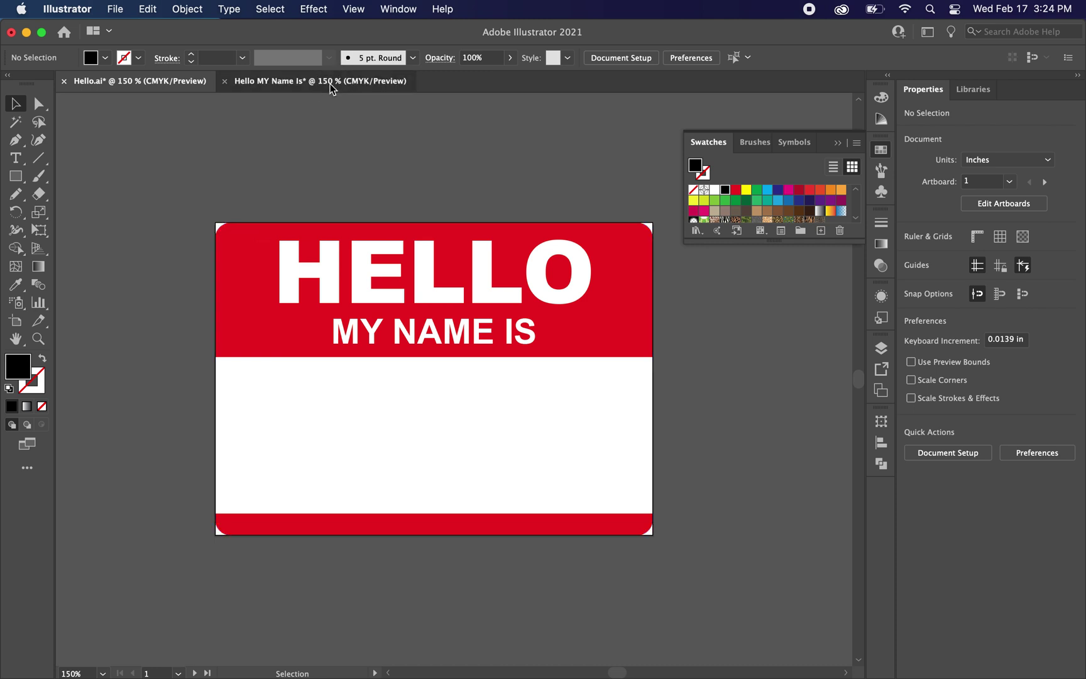
Step: Round the red rectangle's corners to about 0.12 in using a live corner widget
{"action": "left_click", "coordinate": [298, 245]}
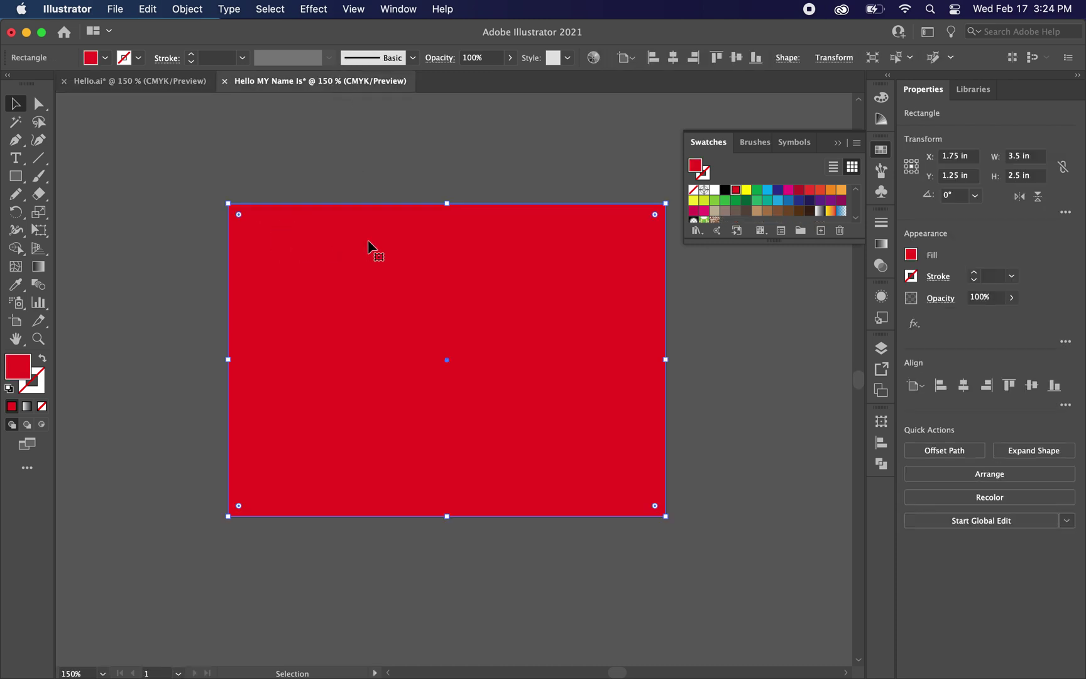
{"action": "scroll", "coordinate": [410, 249], "scroll_direction": "right", "scroll_amount": 2}
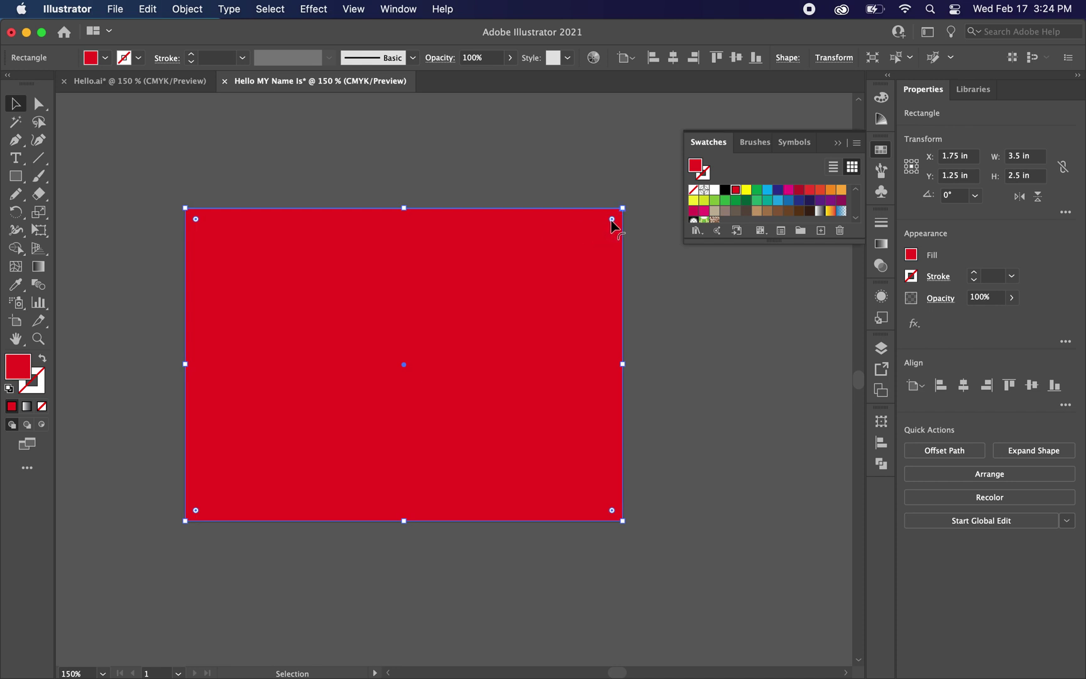
{"action": "left_click_drag", "start_coordinate": [612, 219], "coordinate": [607, 223]}
{"action": "left_click", "coordinate": [922, 93]}
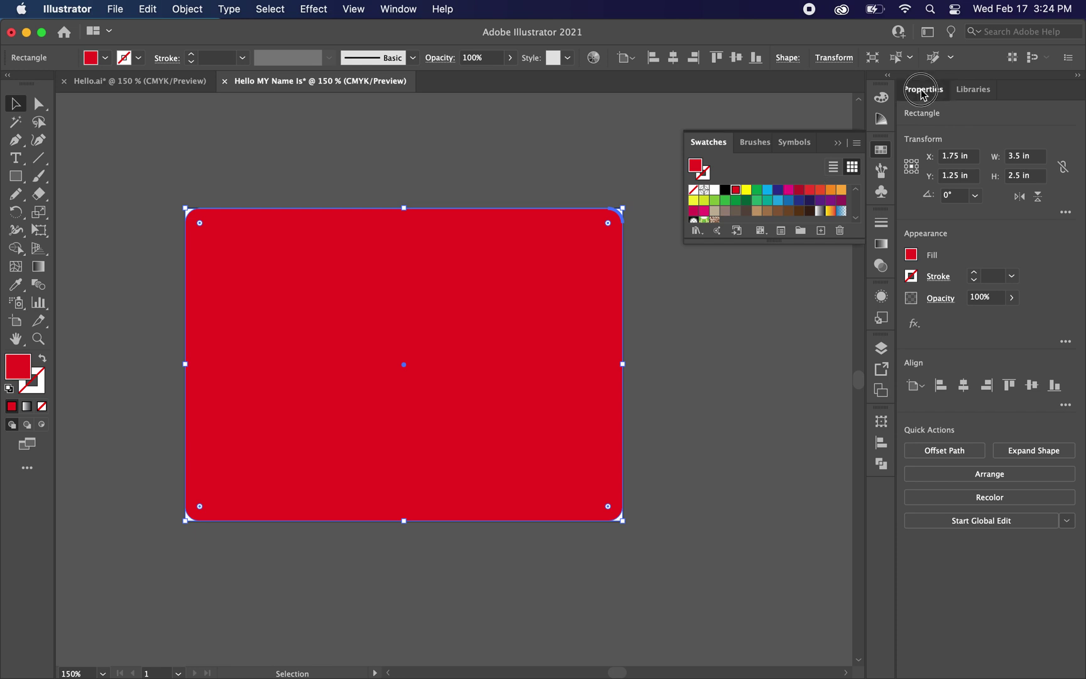
{"action": "left_click", "coordinate": [410, 15]}
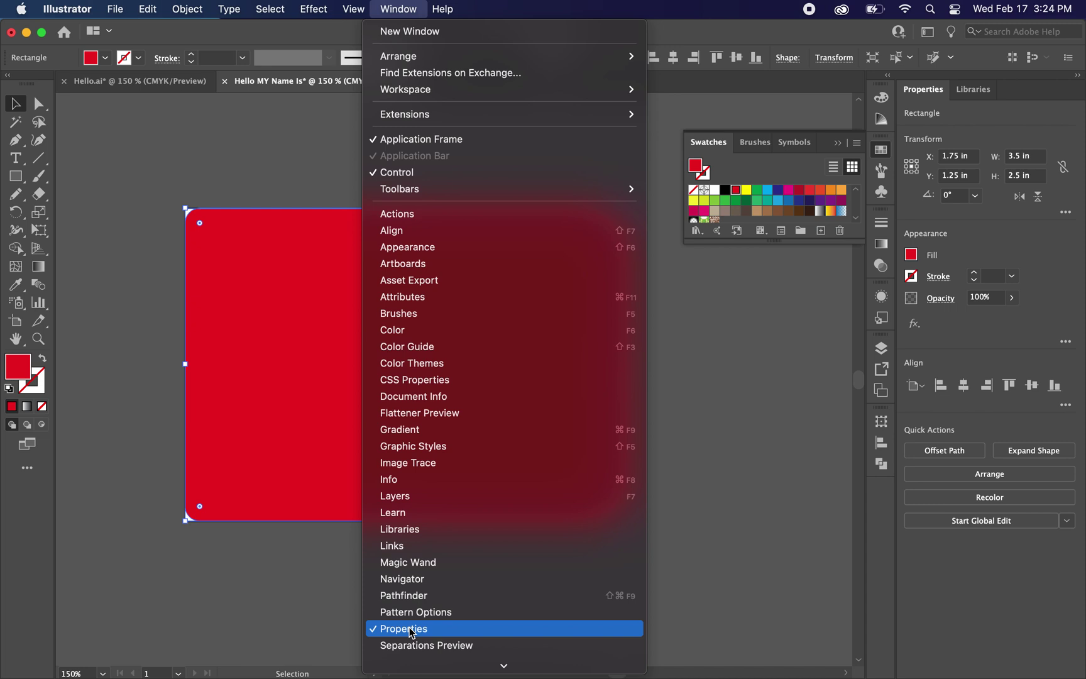
{"action": "left_click", "coordinate": [993, 129]}
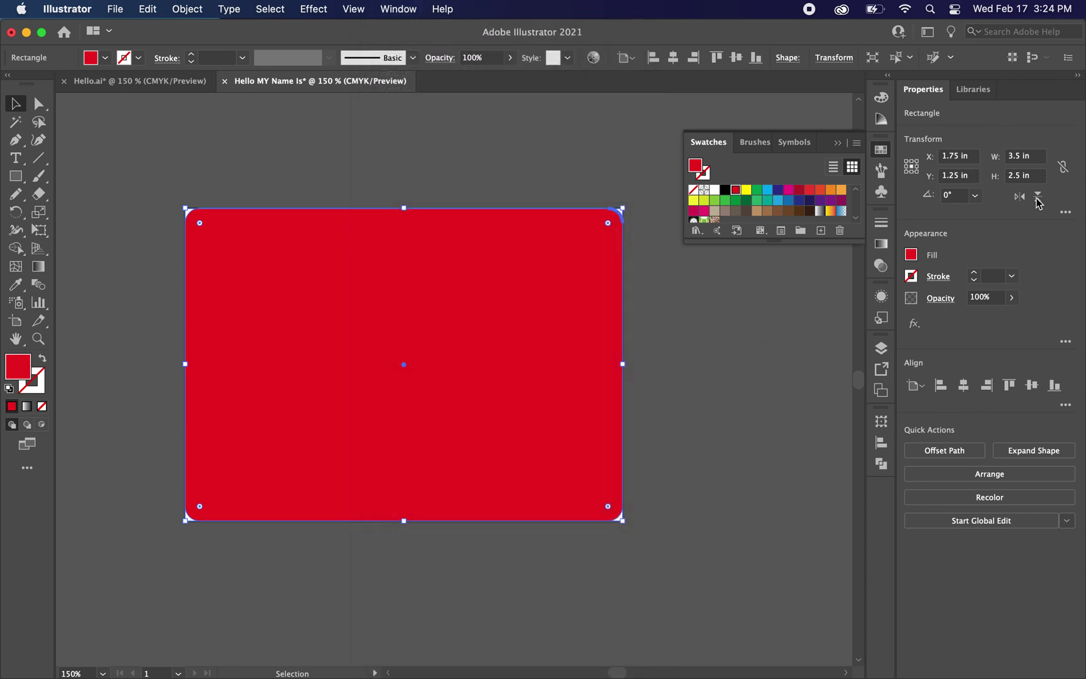
Step: Set all four linked corner radii of the red rectangle to 0.125 in
{"action": "left_click", "coordinate": [1066, 213]}
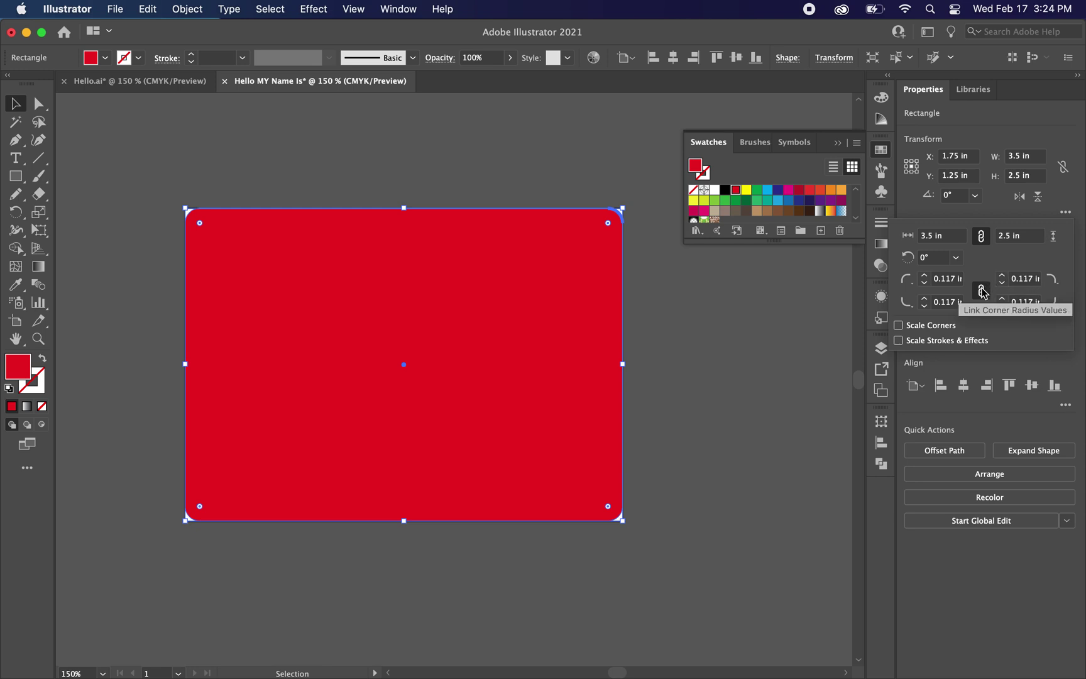
{"action": "left_click", "coordinate": [952, 282]}
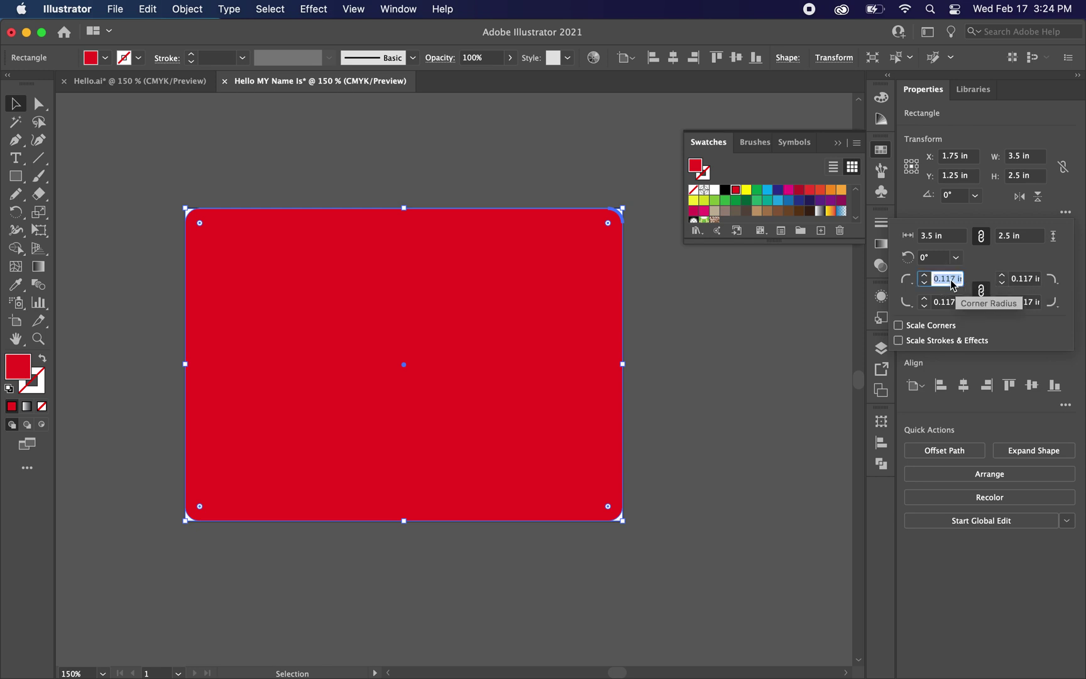
{"action": "type", "text": "0.15"}
{"action": "left_click", "coordinate": [946, 304]}
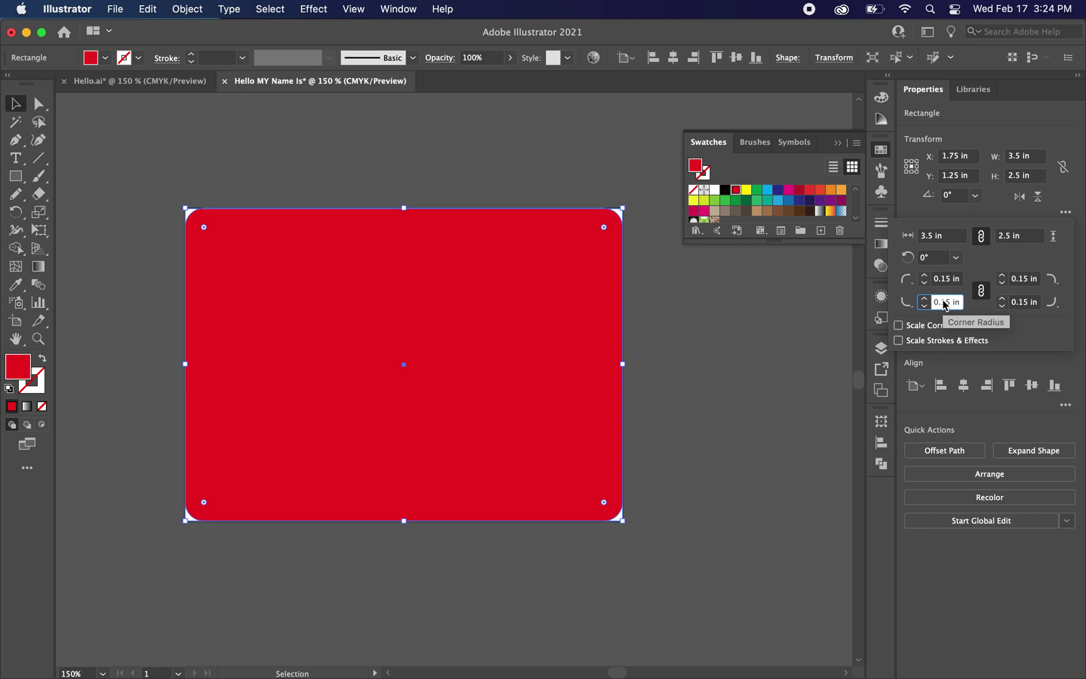
{"action": "left_click", "coordinate": [945, 279]}
{"action": "type", "text": "2"}
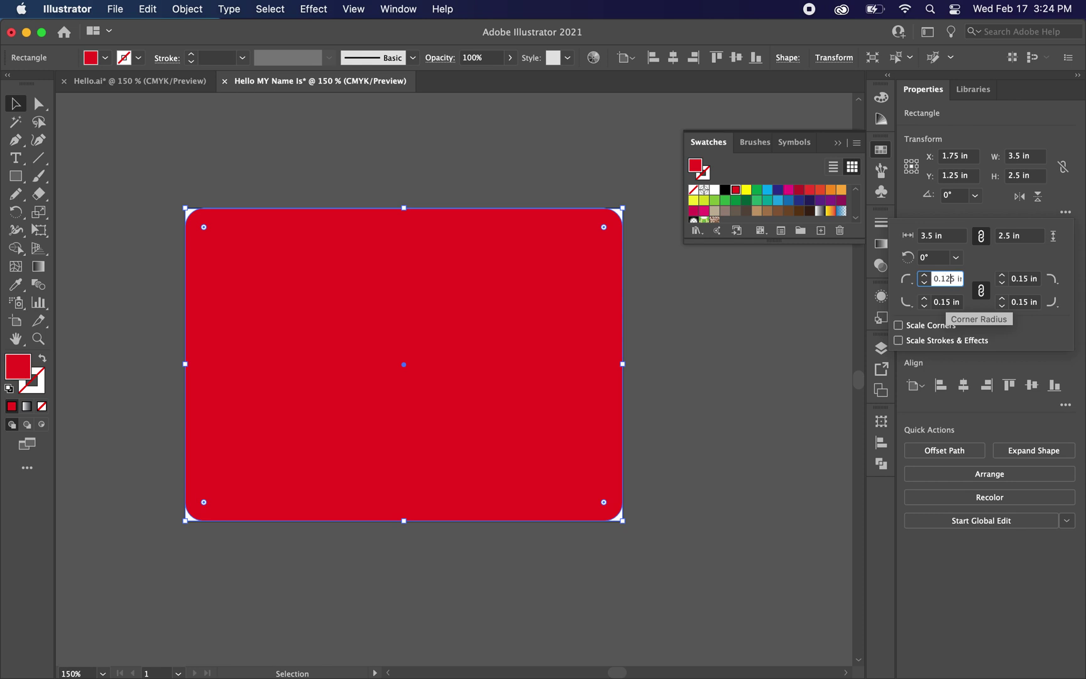
{"action": "left_click", "coordinate": [945, 303]}
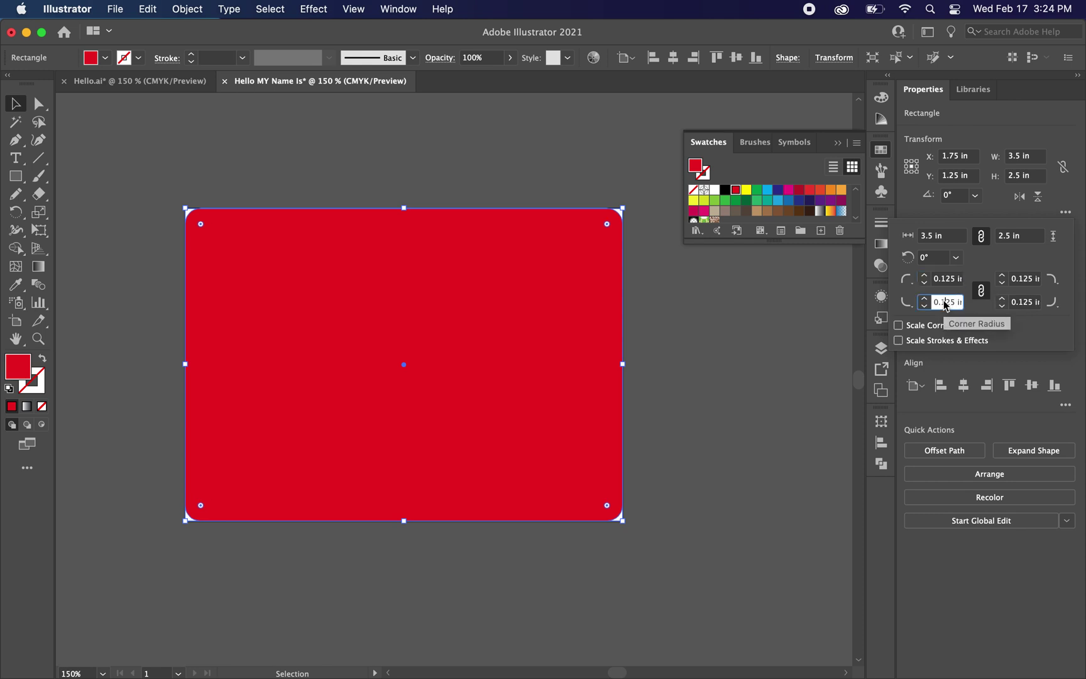
Step: Close the corner options, deselect the rectangle, and view the Hello.ai reference document
{"action": "left_click", "coordinate": [653, 262]}
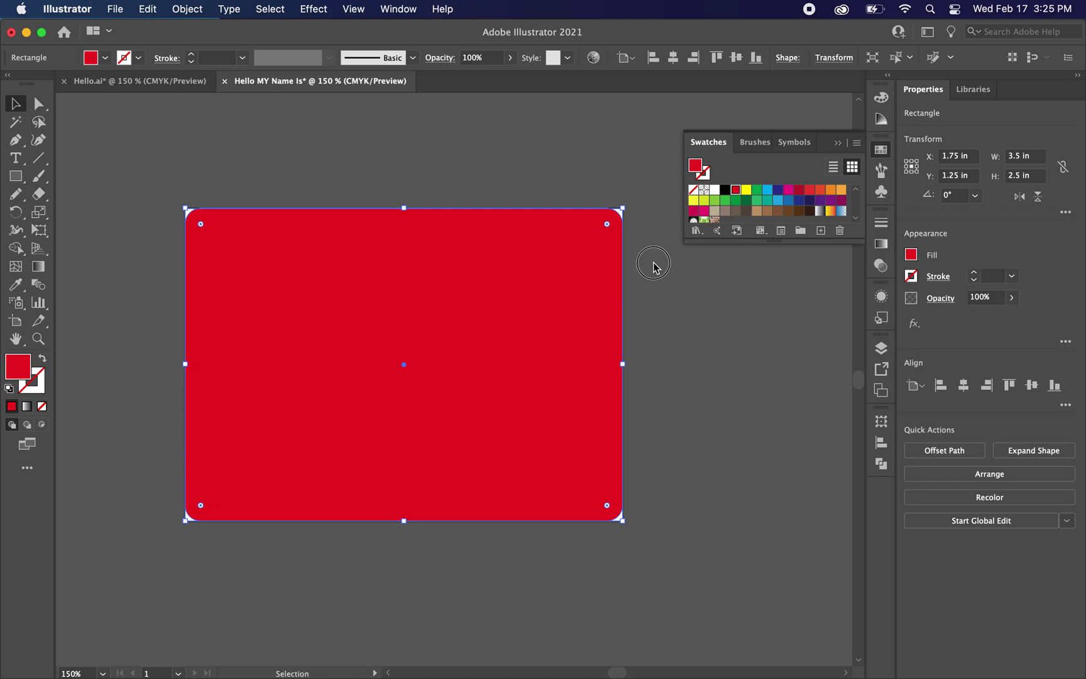
{"action": "left_click", "coordinate": [625, 178]}
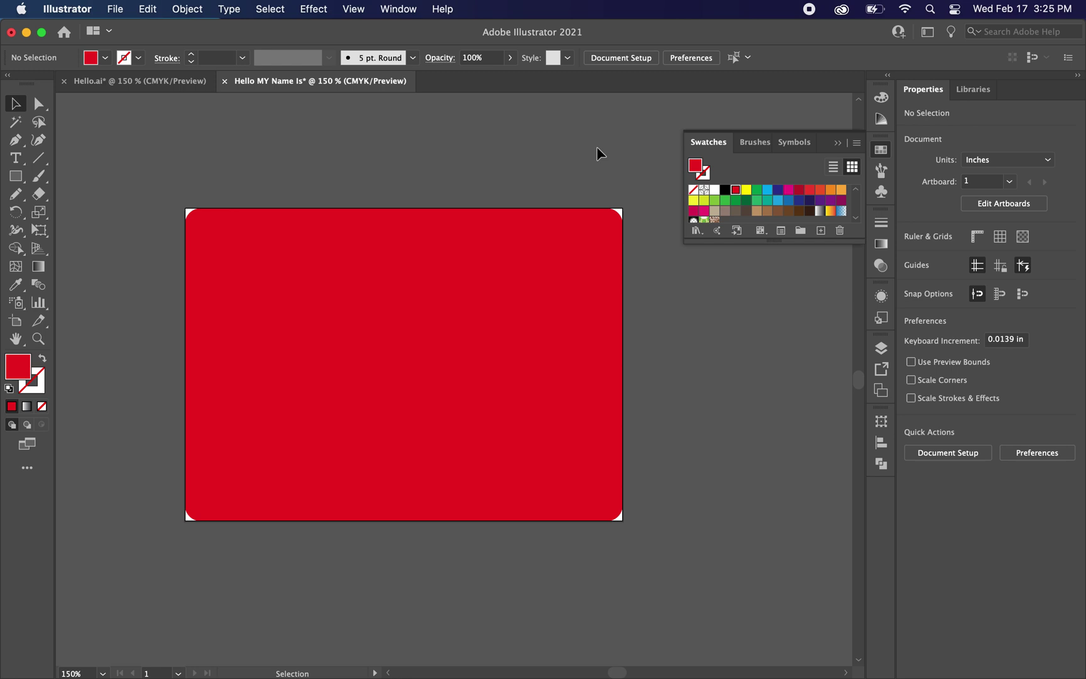
{"action": "left_click", "coordinate": [151, 84]}
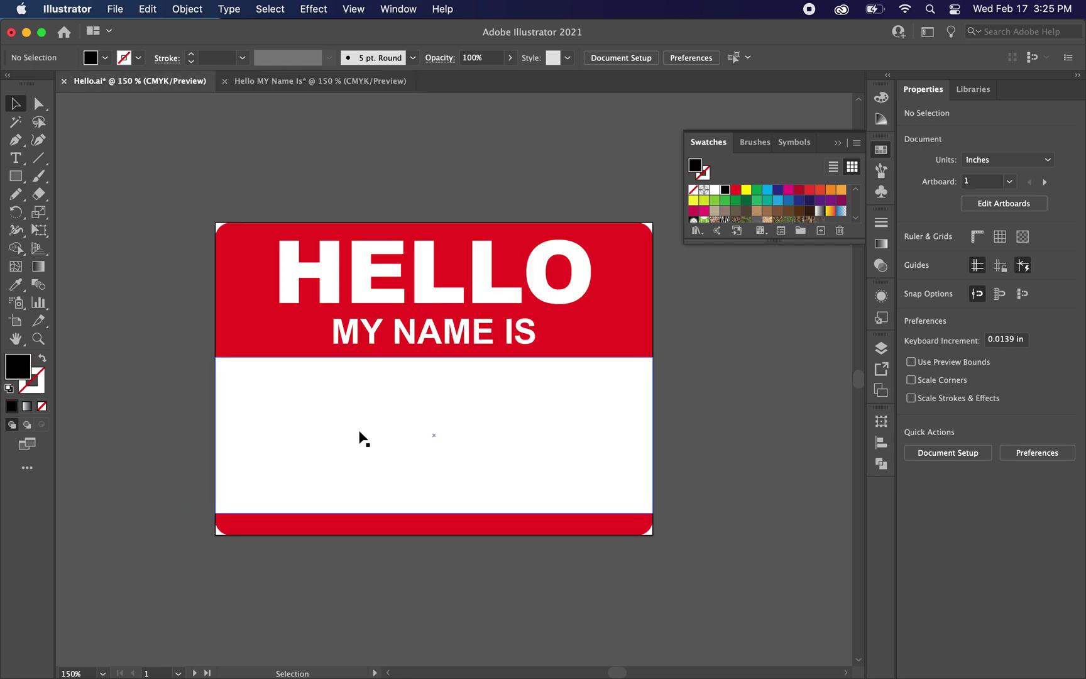
Step: Return to Hello MY Name Is and set the rectangle fill to white
{"action": "left_click", "coordinate": [298, 83]}
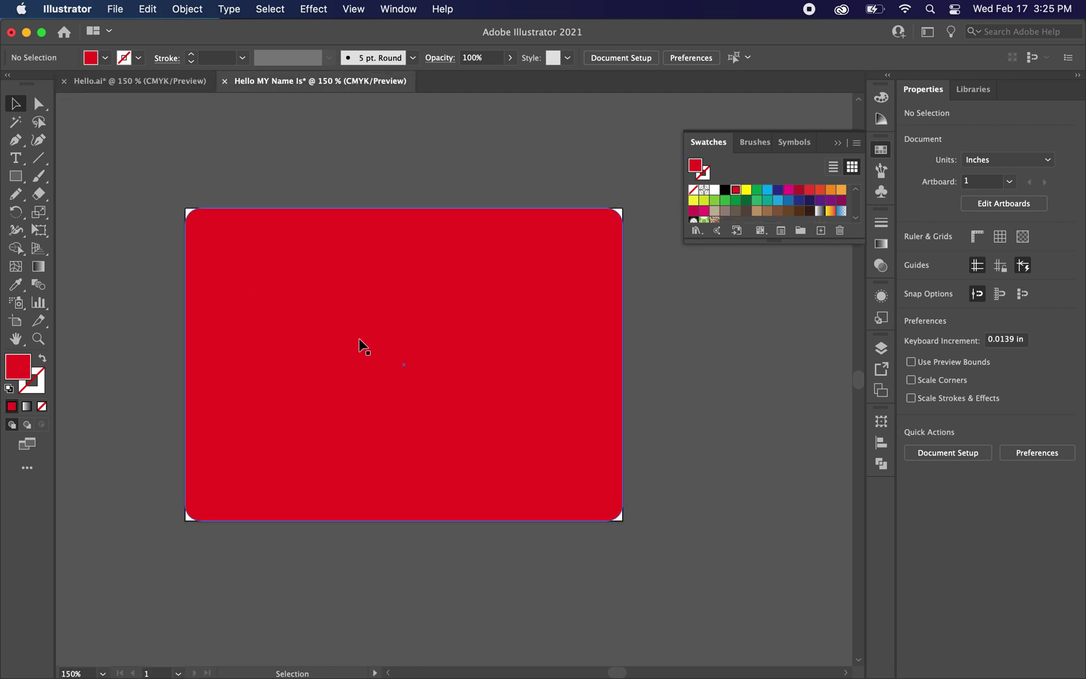
{"action": "left_click", "coordinate": [16, 178]}
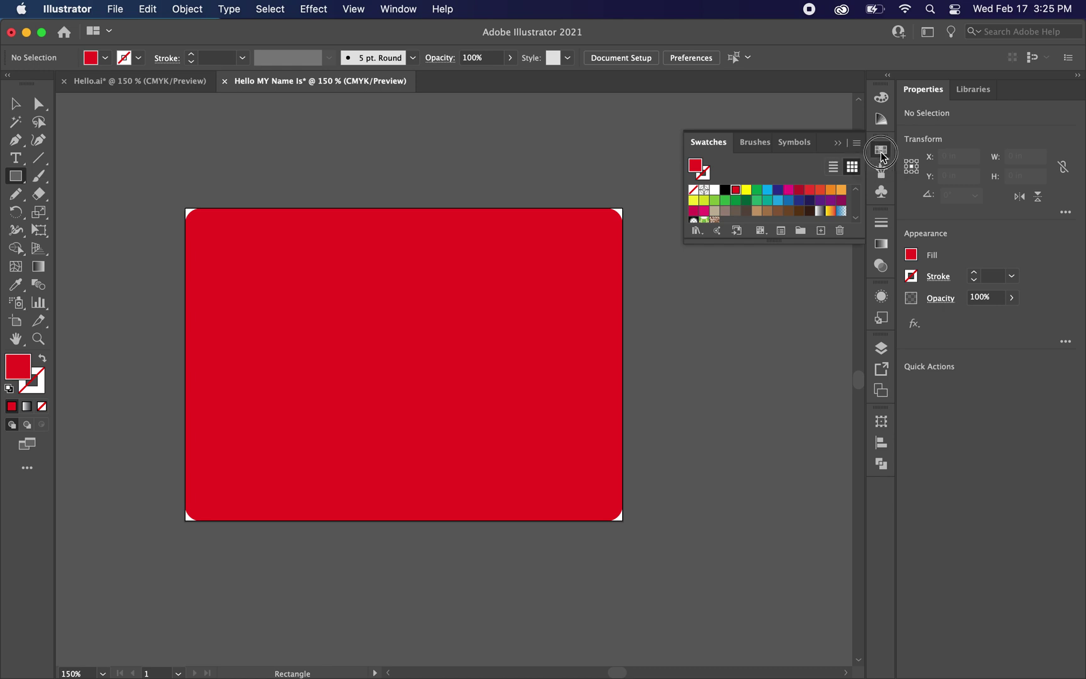
{"action": "left_click", "coordinate": [876, 152]}
{"action": "left_click", "coordinate": [876, 153]}
{"action": "left_click", "coordinate": [714, 191]}
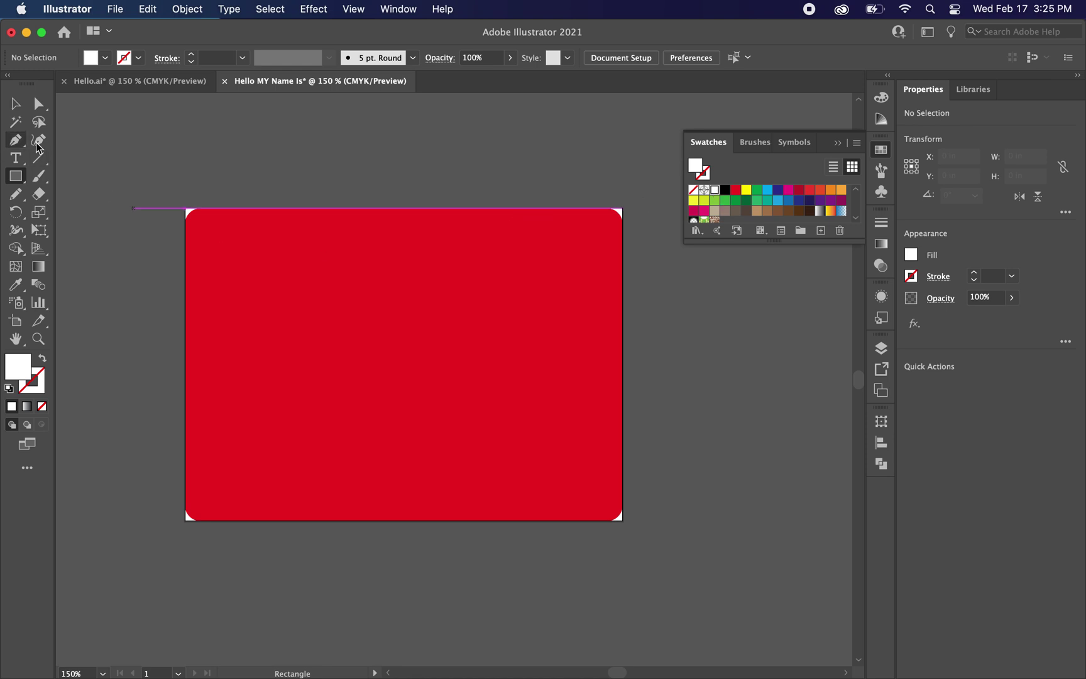
Step: Create a white 3.5 × 1.25 in rectangle on the red card via the size dialog
{"action": "left_click", "coordinate": [143, 359]}
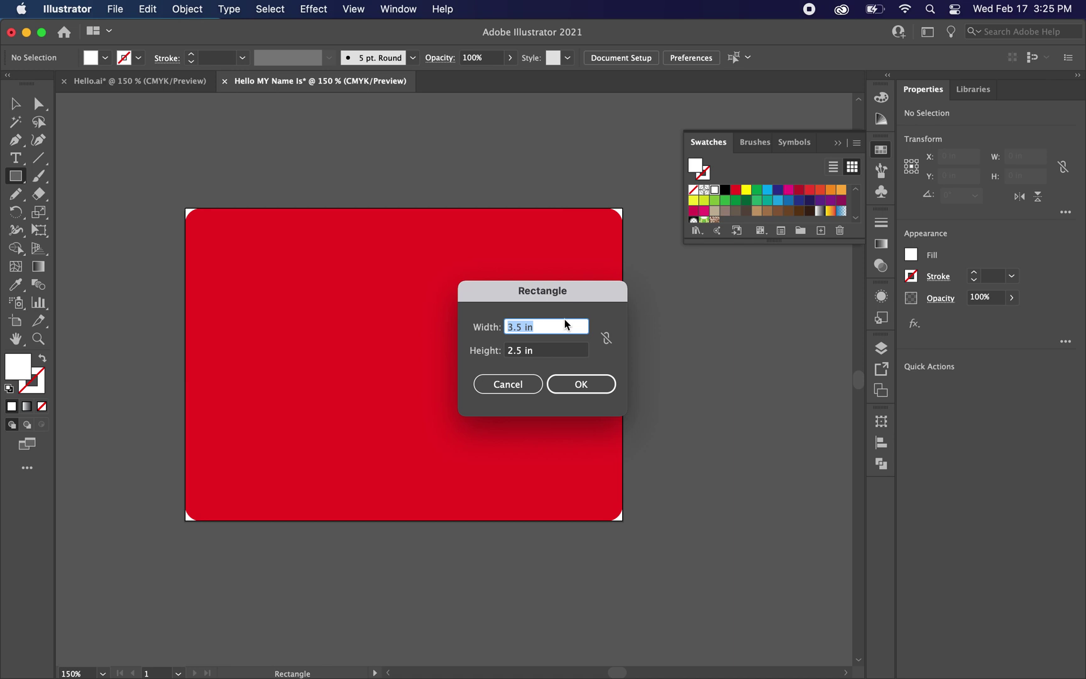
{"action": "key", "text": "Tab"}
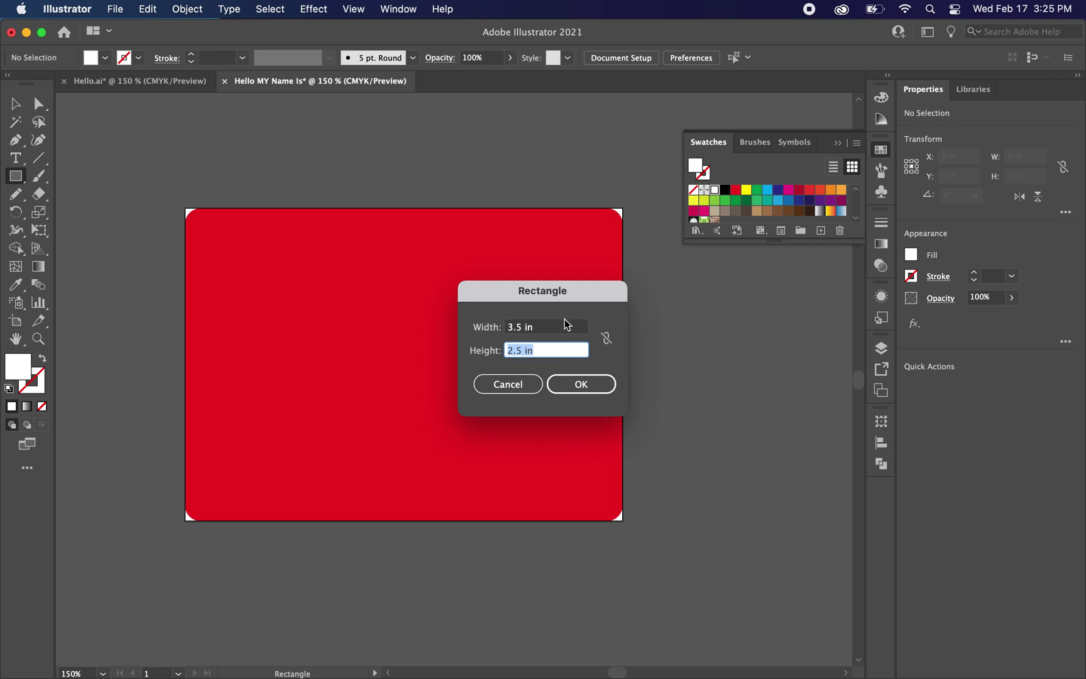
{"action": "type", "text": "1.25"}
{"action": "key", "text": "Return"}
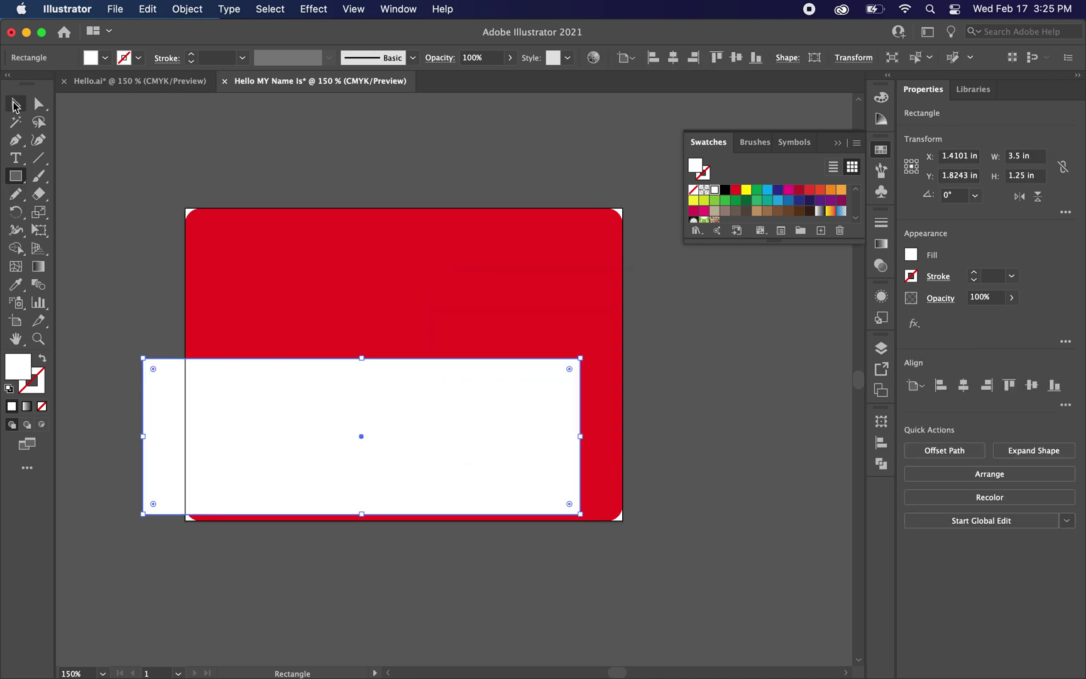
Step: Drag the white rectangle flush with the artboard's left edge and slightly lower
{"action": "left_click", "coordinate": [15, 105]}
{"action": "left_click_drag", "start_coordinate": [164, 397], "coordinate": [204, 382]}
{"action": "left_click", "coordinate": [158, 379]}
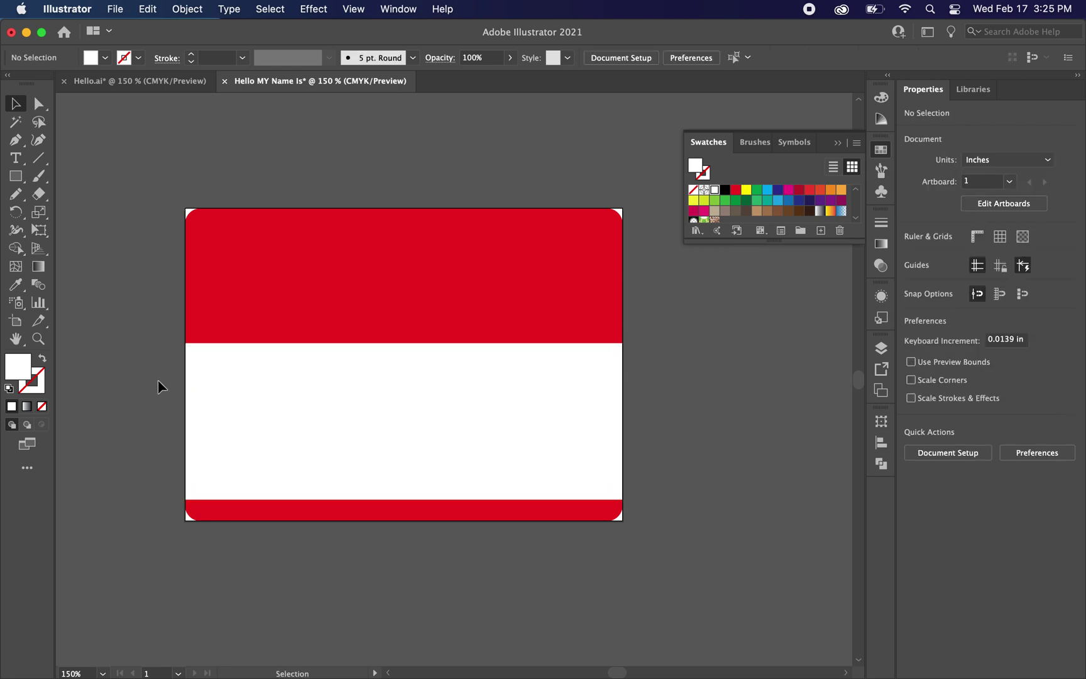
{"action": "left_click_drag", "start_coordinate": [430, 424], "coordinate": [430, 419]}
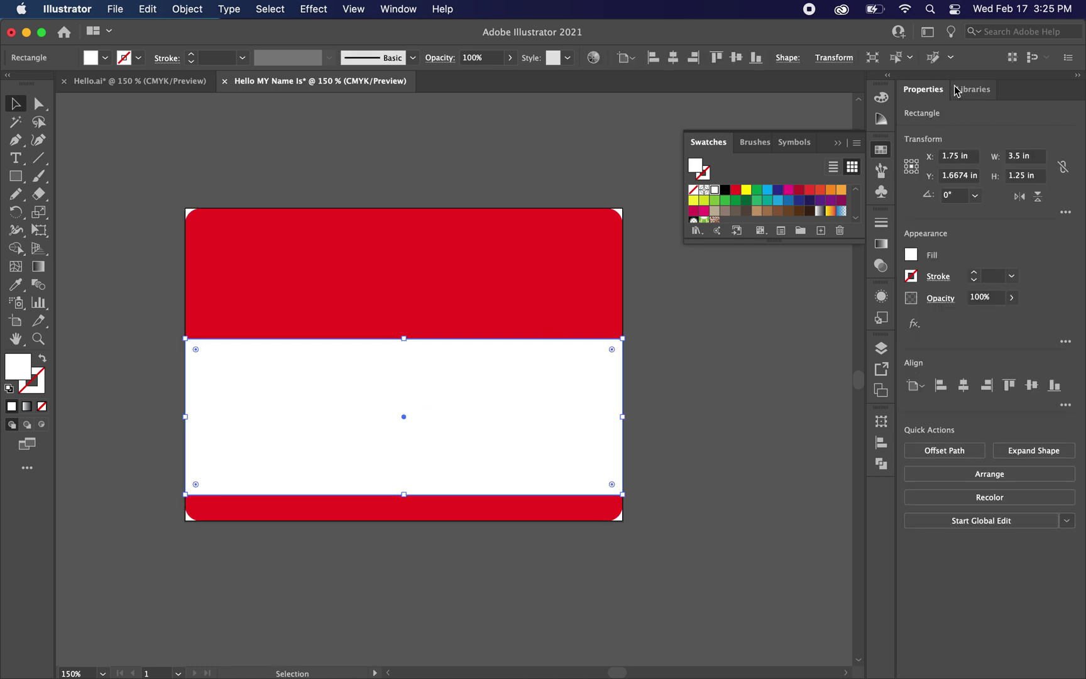
Step: Enter Y 1.7 in for the white band in Properties, then deselect it
{"action": "left_click", "coordinate": [948, 157]}
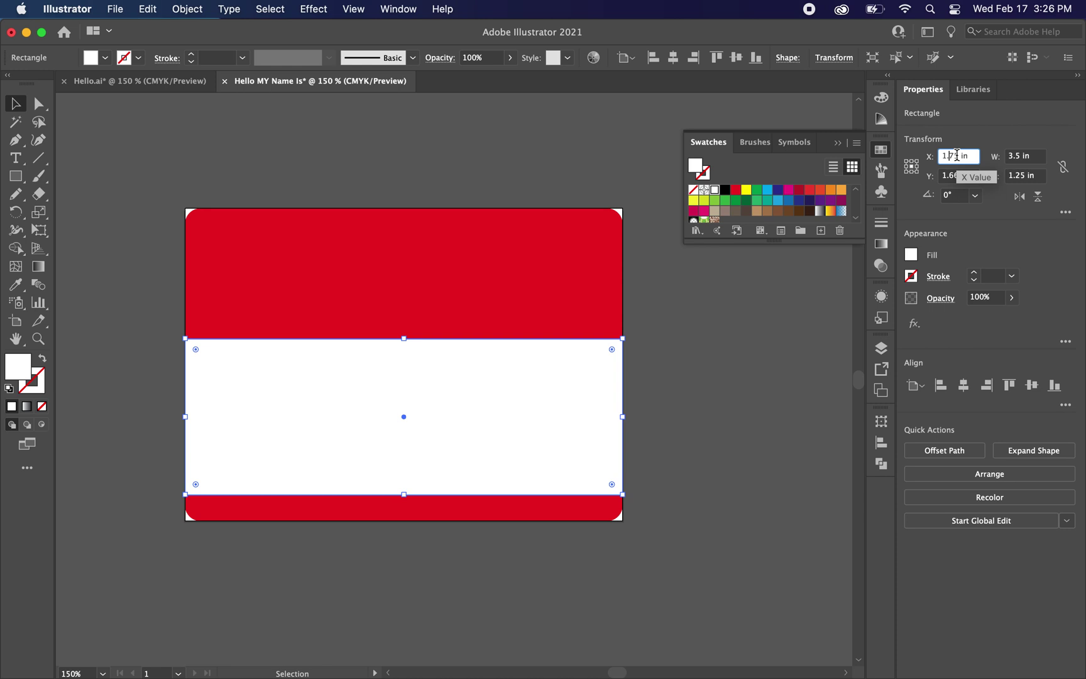
{"action": "left_click", "coordinate": [959, 178]}
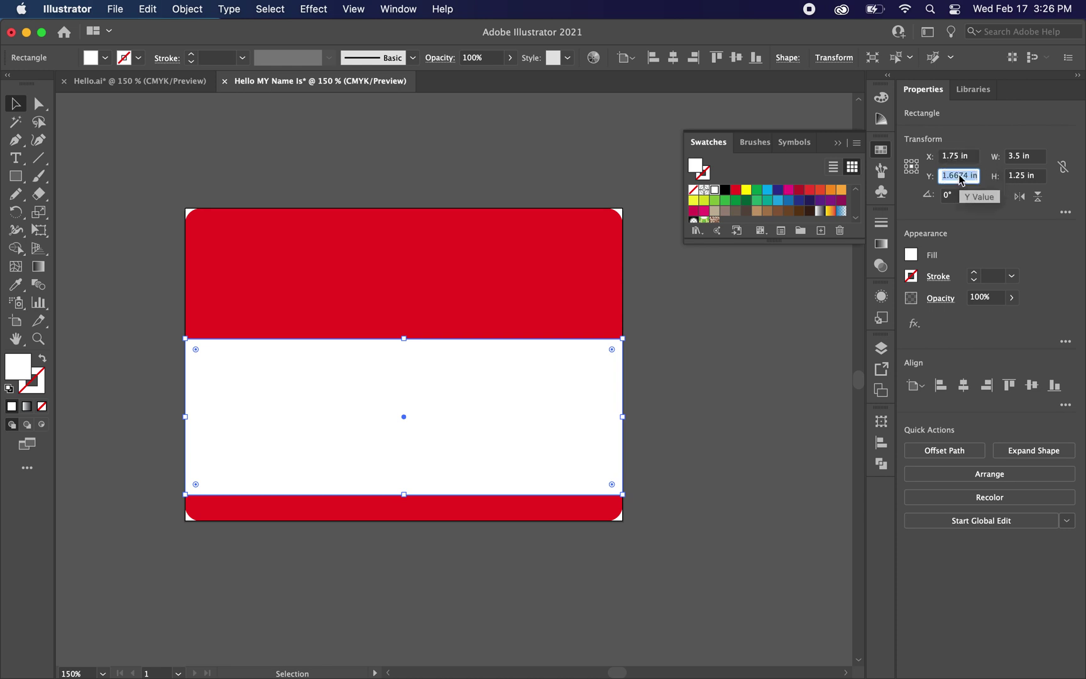
{"action": "type", "text": "1.7"}
{"action": "key", "text": "Return"}
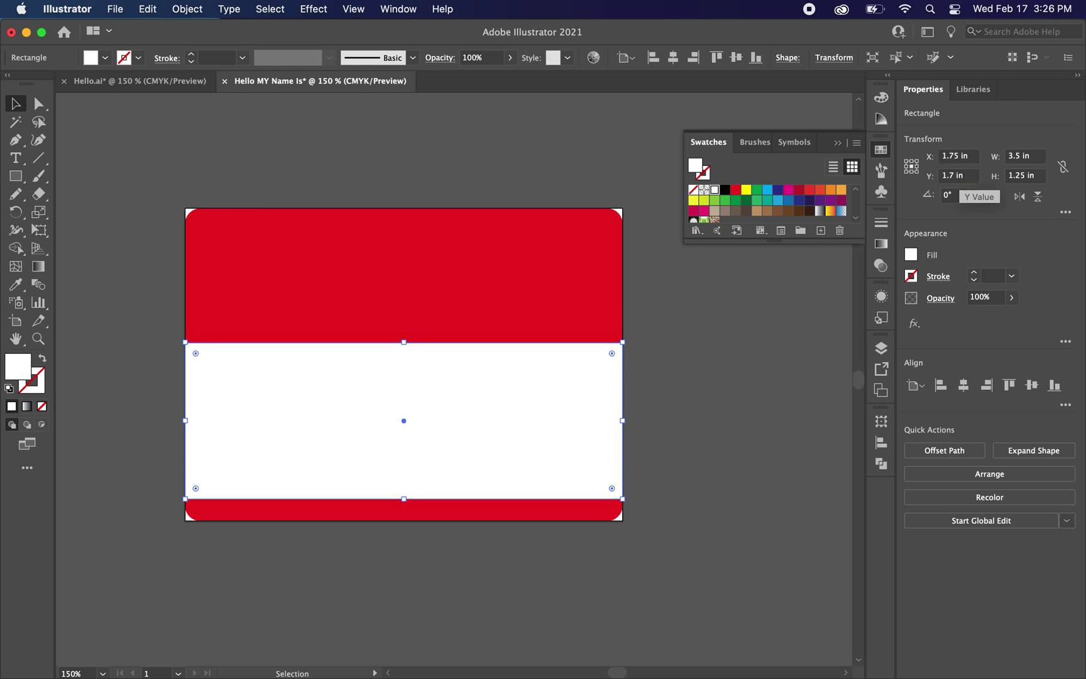
{"action": "left_click", "coordinate": [746, 418]}
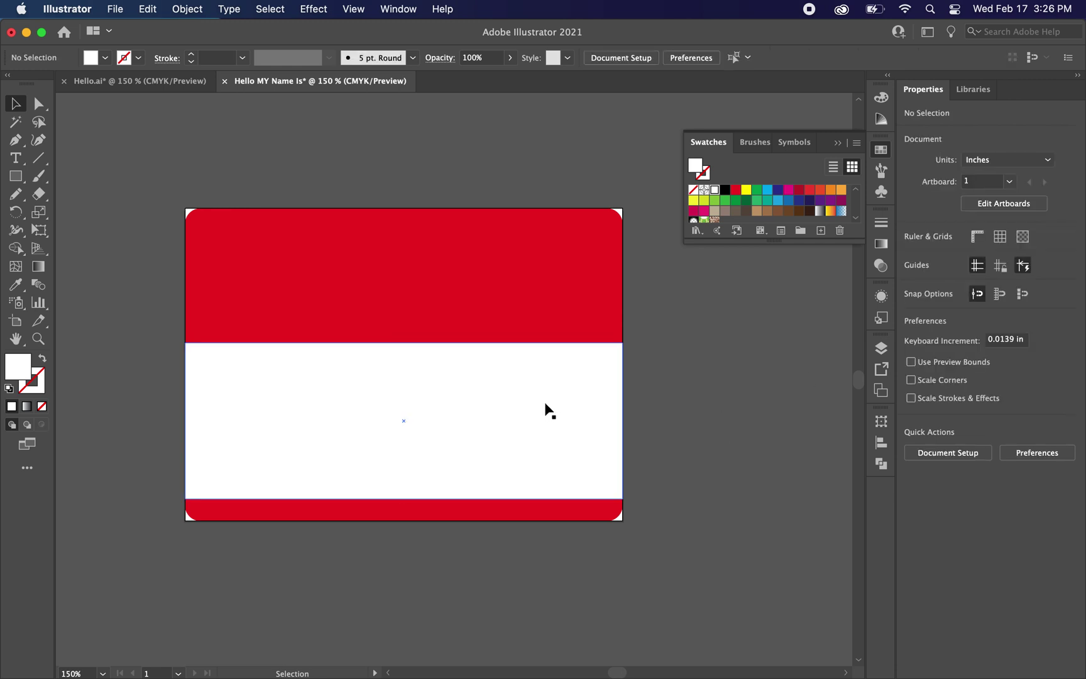
{"action": "left_click", "coordinate": [585, 415]}
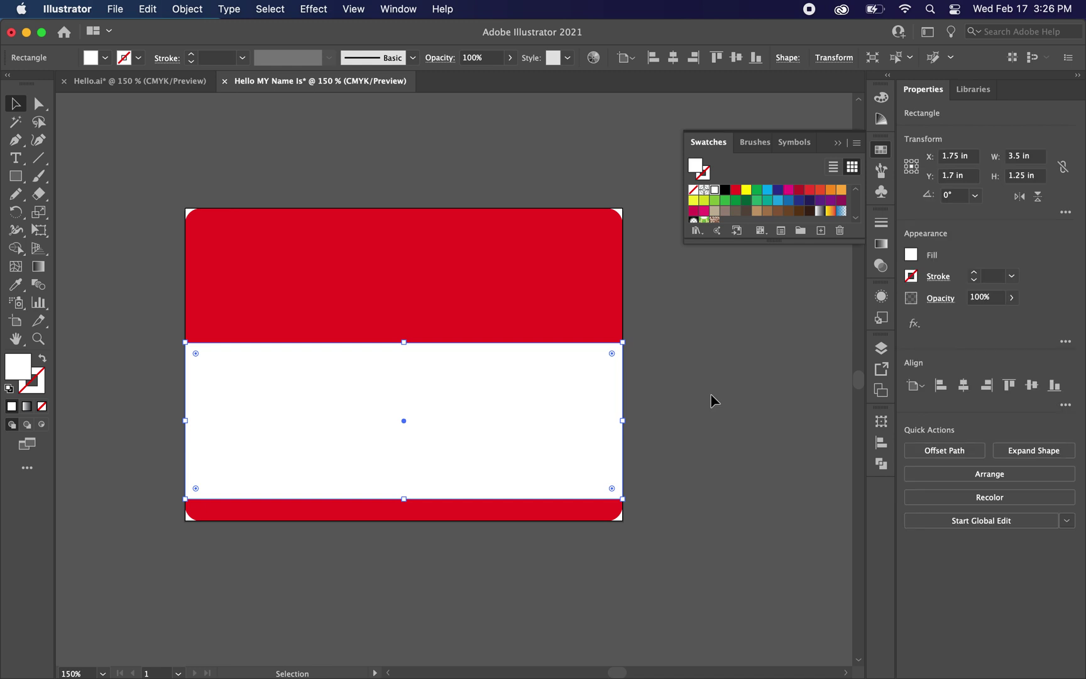
{"action": "left_click", "coordinate": [710, 394]}
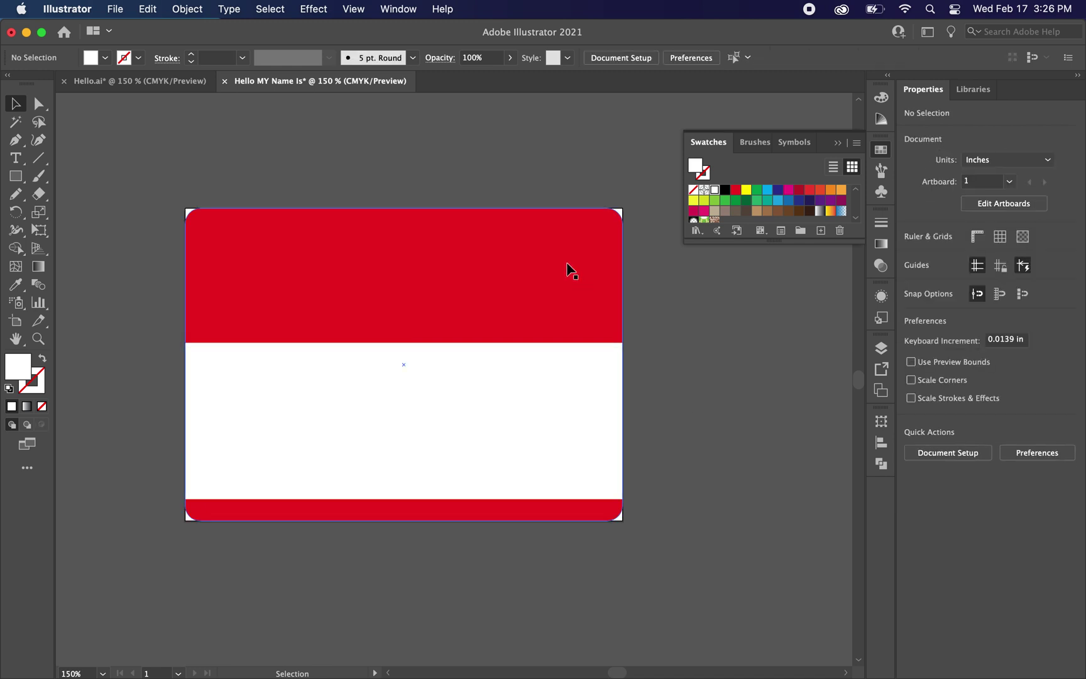
Step: Check the Hello.ai reference, then return to Hello MY Name Is ready to add text
{"action": "left_click", "coordinate": [125, 86]}
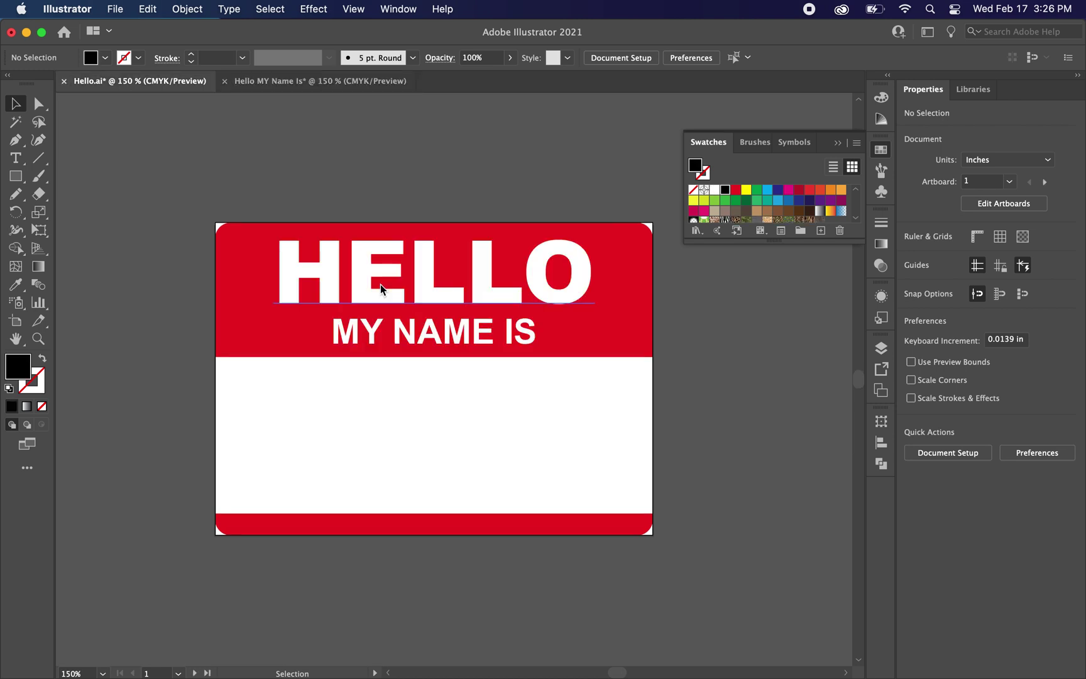
{"action": "left_click", "coordinate": [326, 81]}
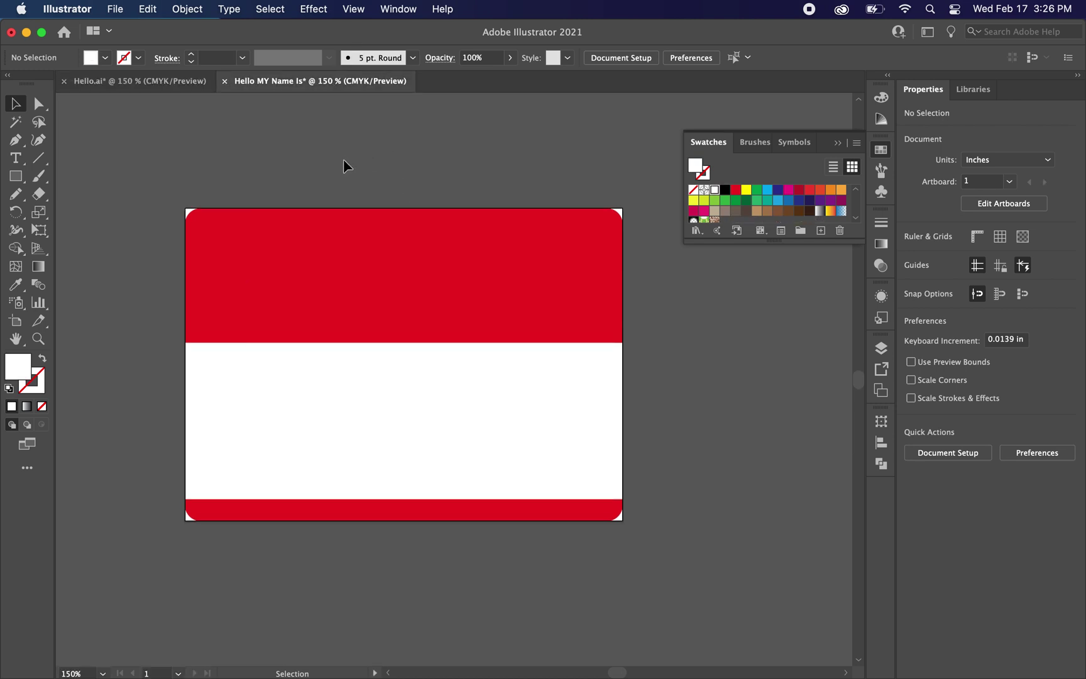
{"action": "key", "text": "t"}
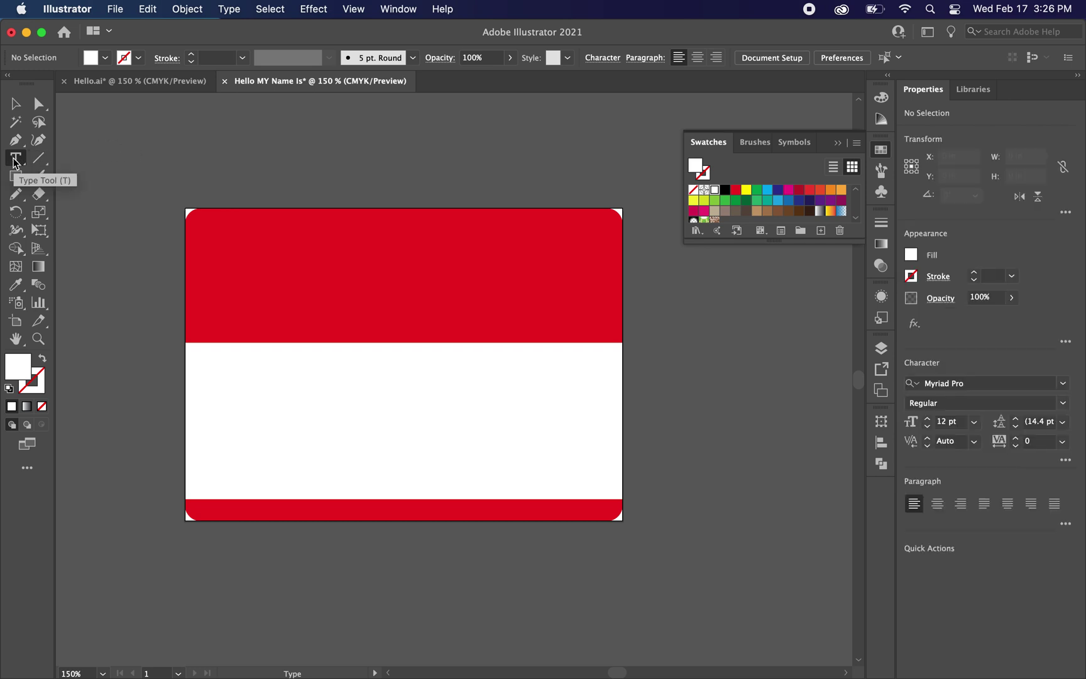
Step: Type HELLO as a new text object and drag it down onto the red band
{"action": "left_click", "coordinate": [309, 166]}
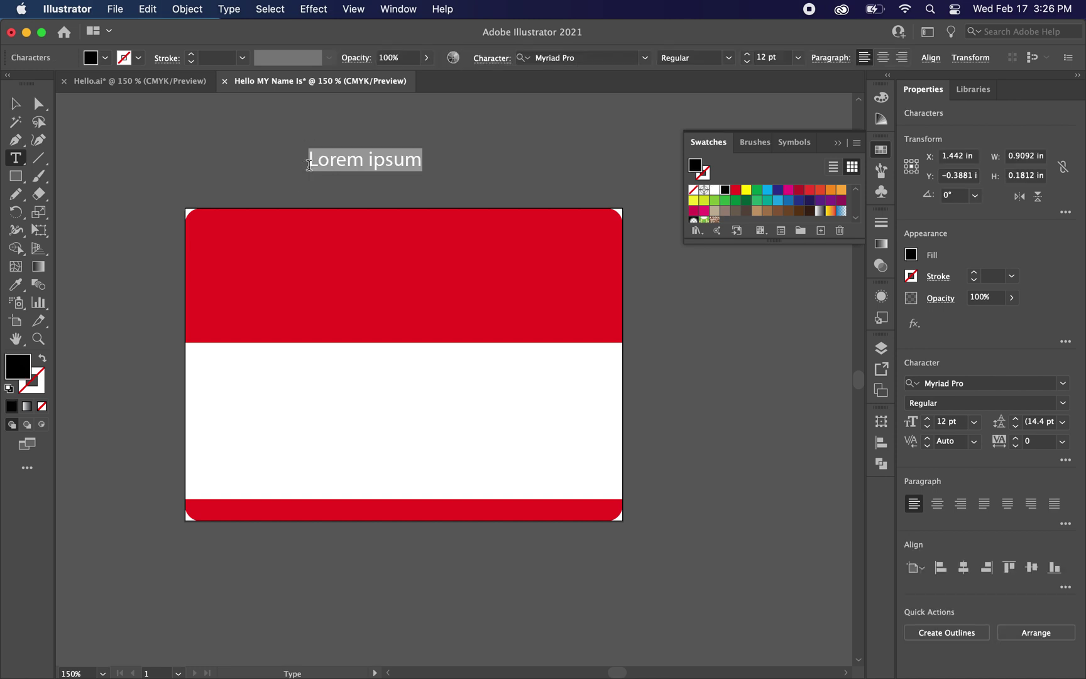
{"action": "type", "text": "H"}
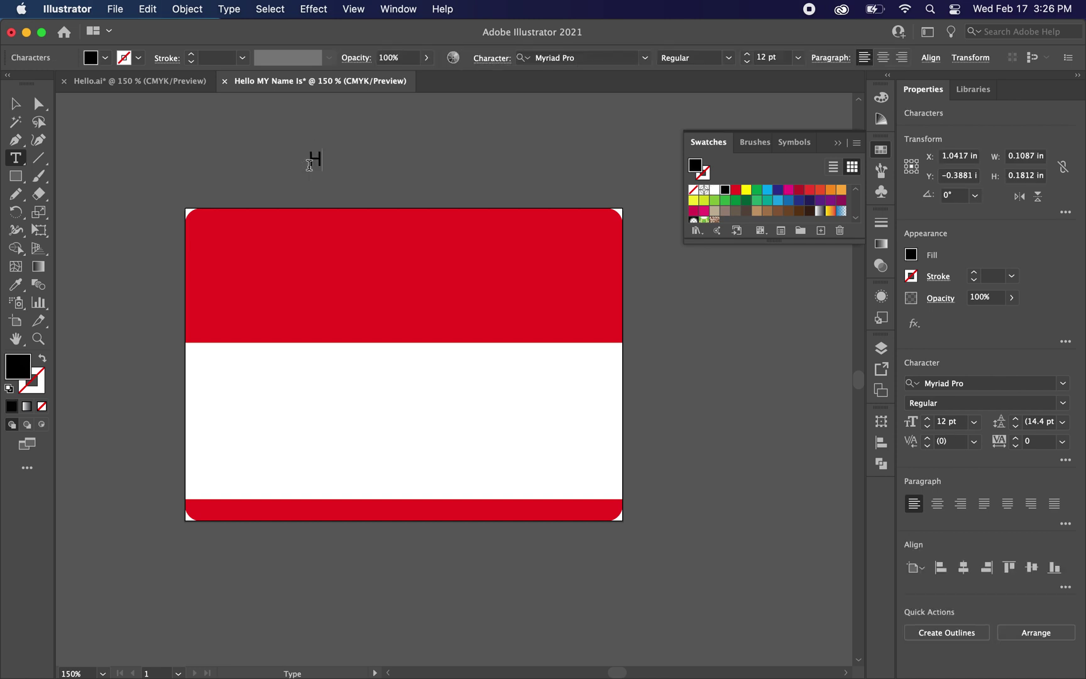
{"action": "type", "text": "ELLO"}
{"action": "key", "text": "Escape"}
{"action": "left_click_drag", "start_coordinate": [333, 171], "coordinate": [389, 263]}
Step: Set HELLO in Arial Black at 50 pt
{"action": "scroll", "coordinate": [486, 268], "scroll_direction": "right", "scroll_amount": 2}
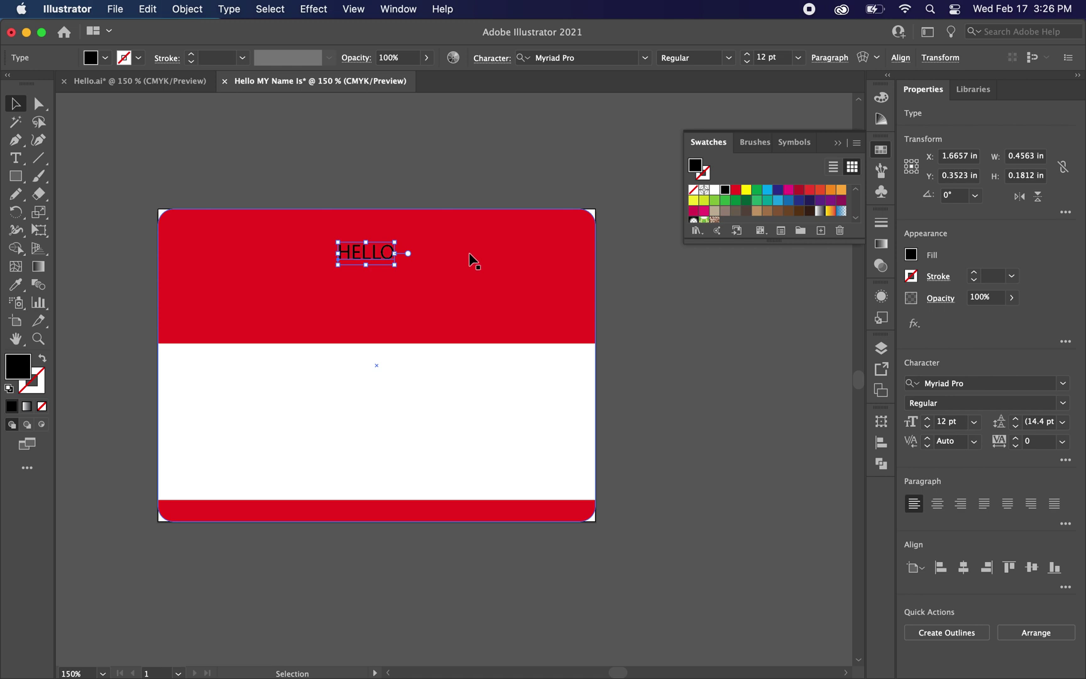
{"action": "left_click", "coordinate": [608, 57]}
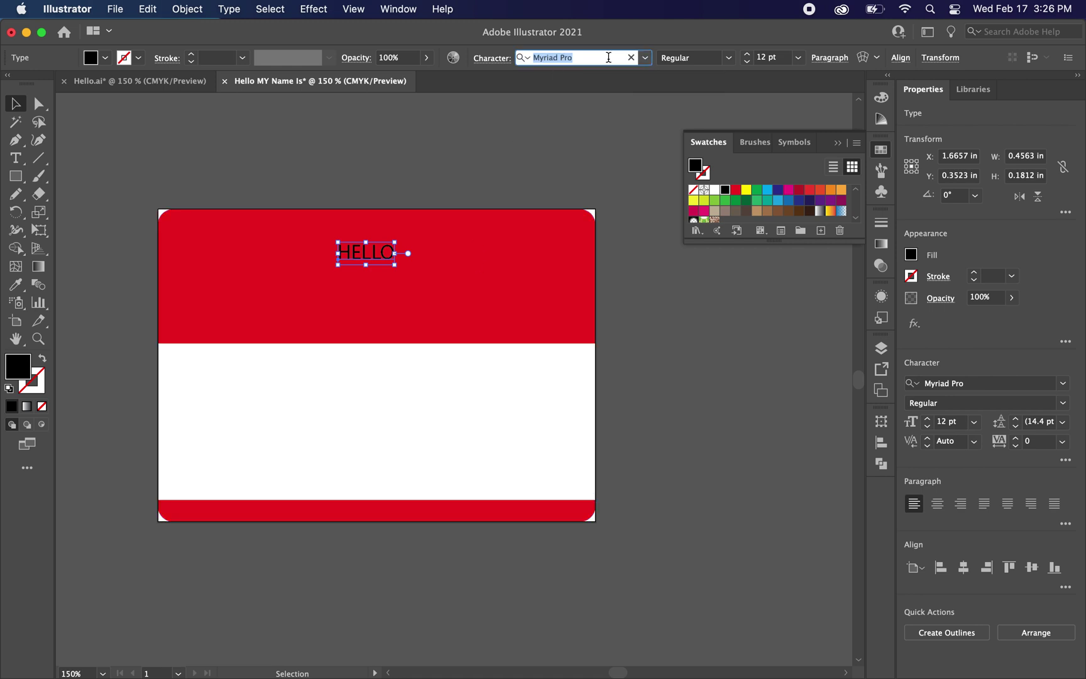
{"action": "left_click", "coordinate": [646, 59]}
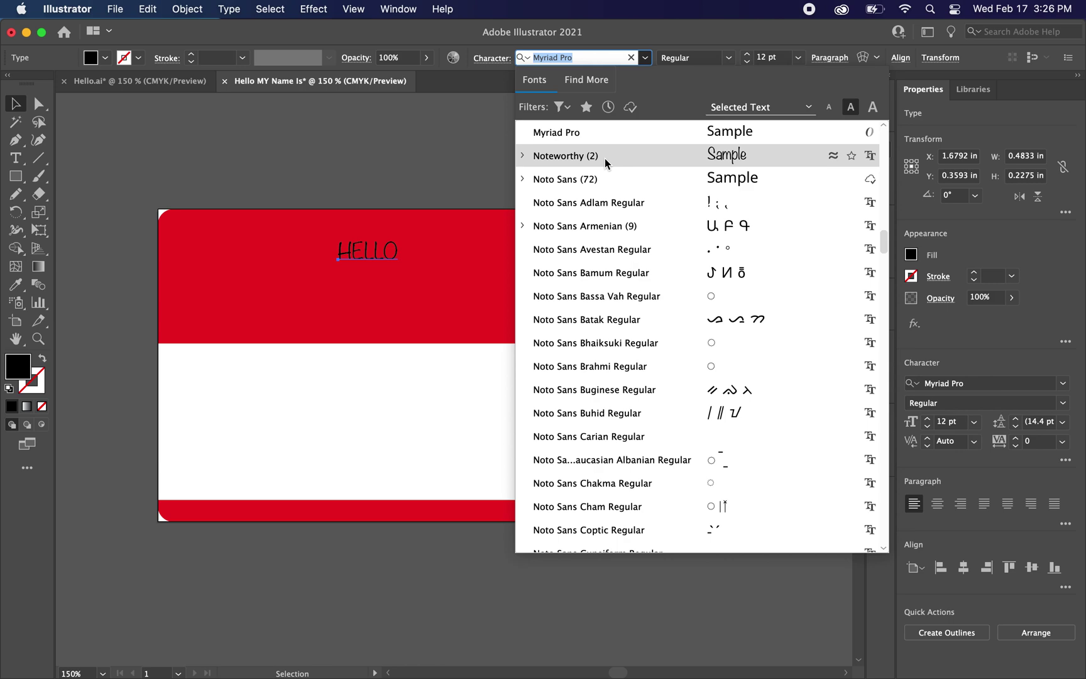
{"action": "type", "text": "arial"}
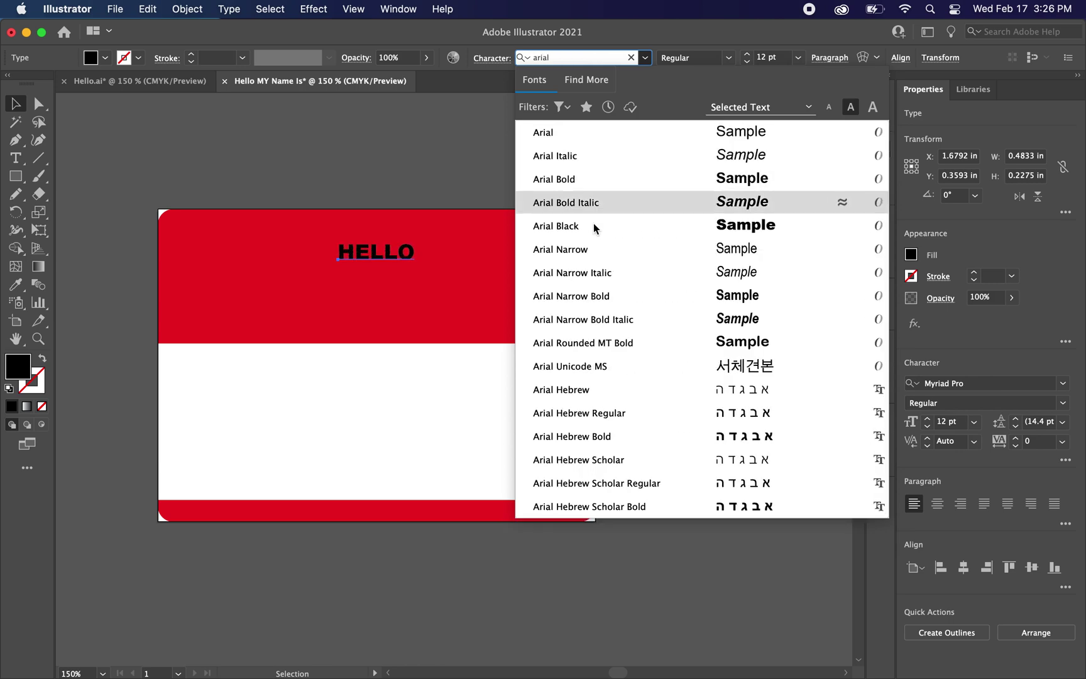
{"action": "left_click", "coordinate": [593, 225]}
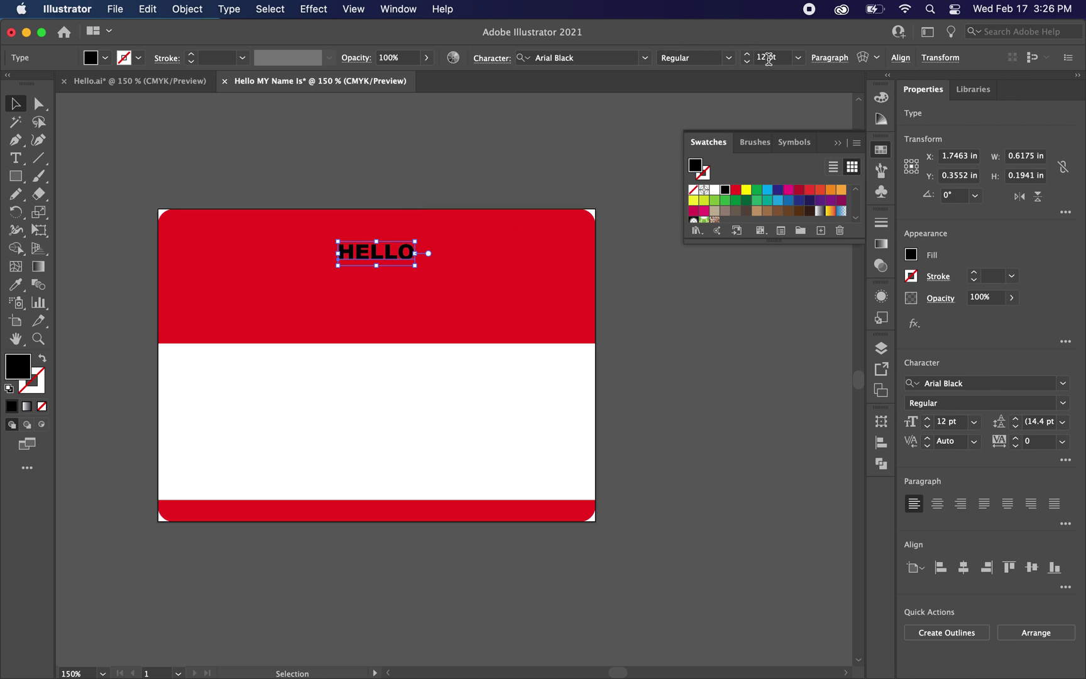
{"action": "left_click", "coordinate": [769, 58]}
{"action": "type", "text": "50"}
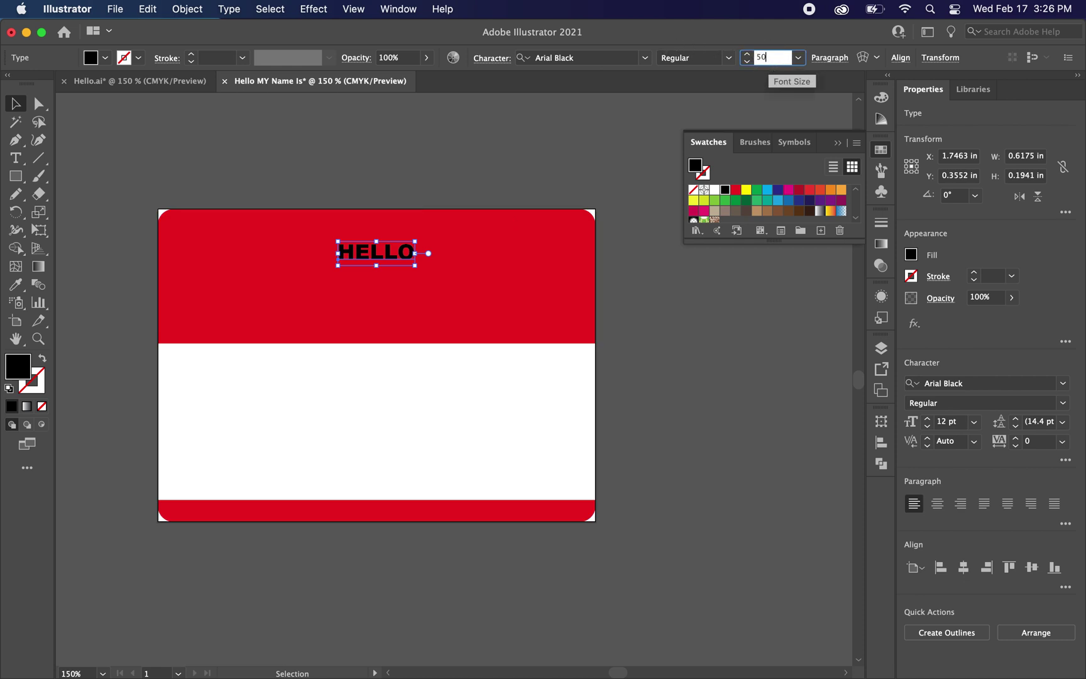
{"action": "key", "text": "Return"}
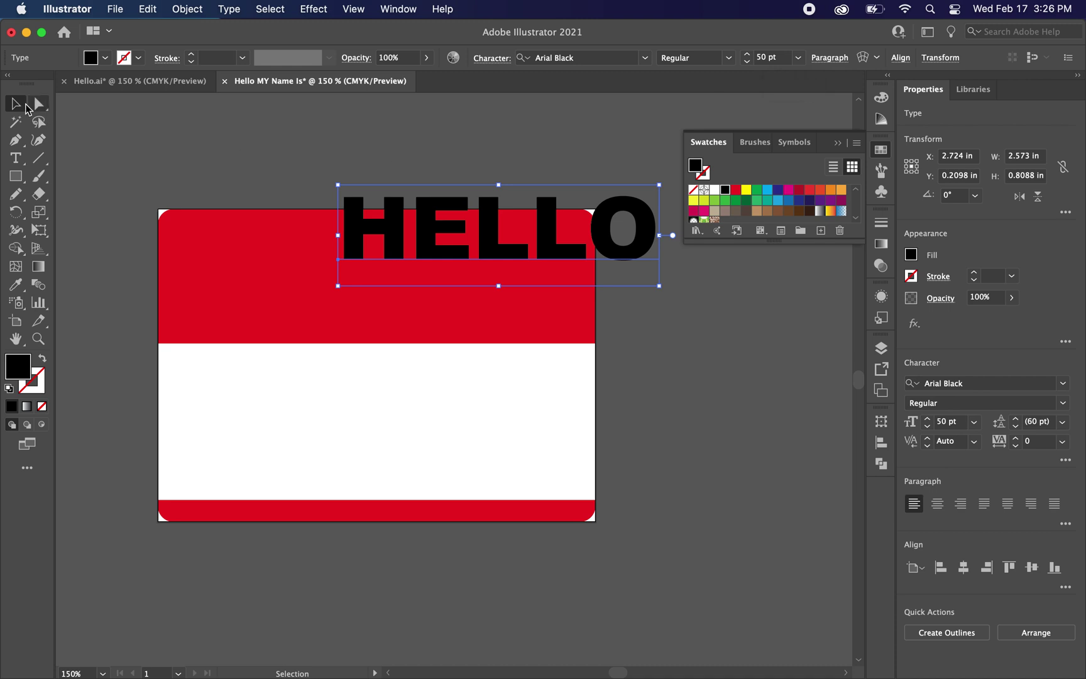
Step: Move HELLO into the red band and centre it horizontally on the artboard
{"action": "left_click", "coordinate": [16, 105]}
{"action": "left_click", "coordinate": [597, 236]}
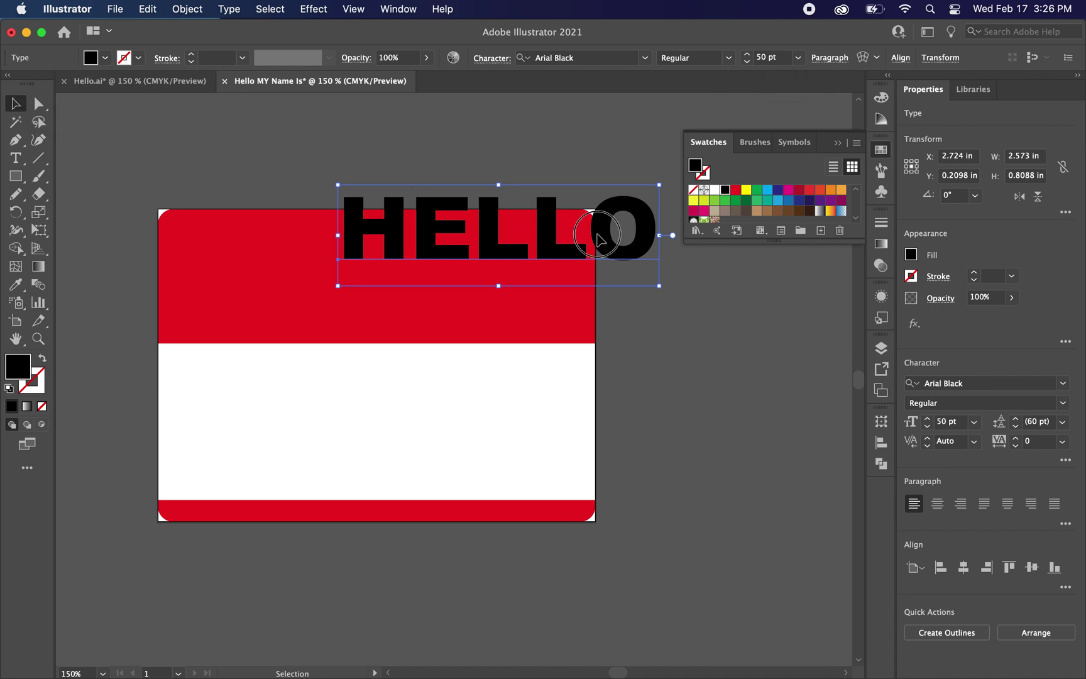
{"action": "left_click_drag", "start_coordinate": [597, 237], "coordinate": [459, 272]}
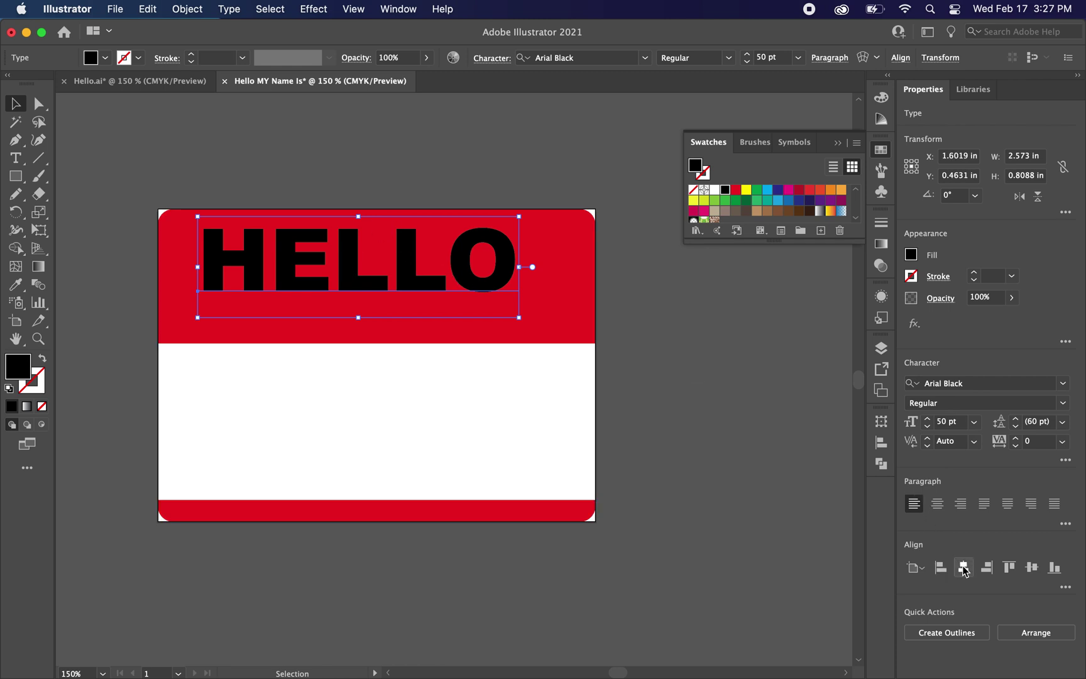
{"action": "left_click", "coordinate": [1064, 587]}
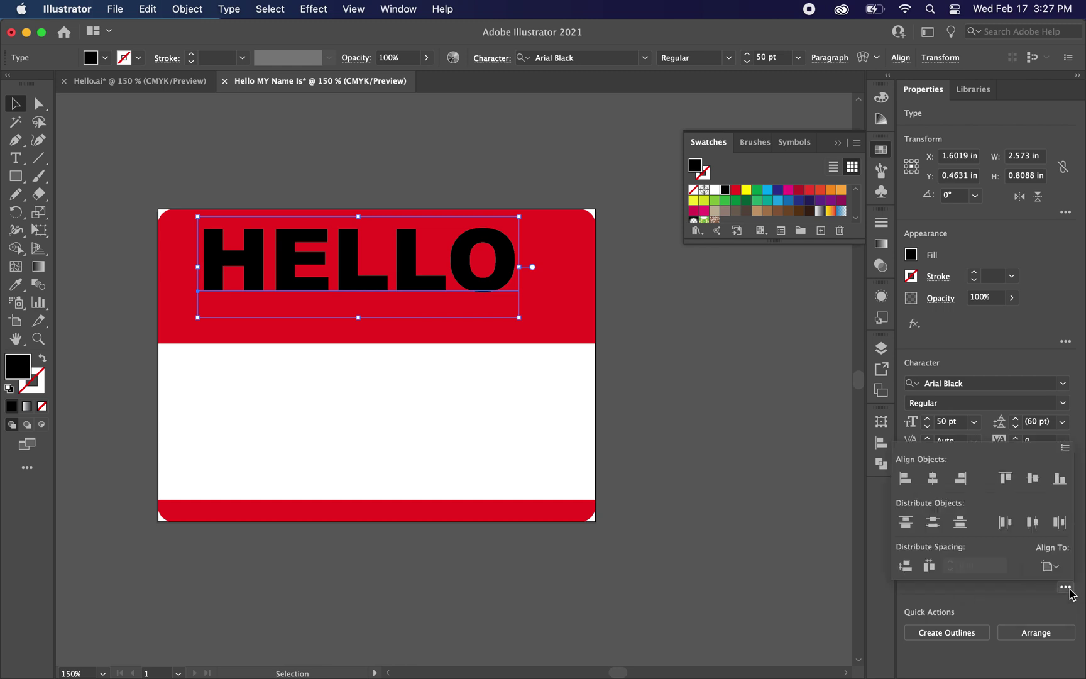
{"action": "left_click", "coordinate": [1058, 568]}
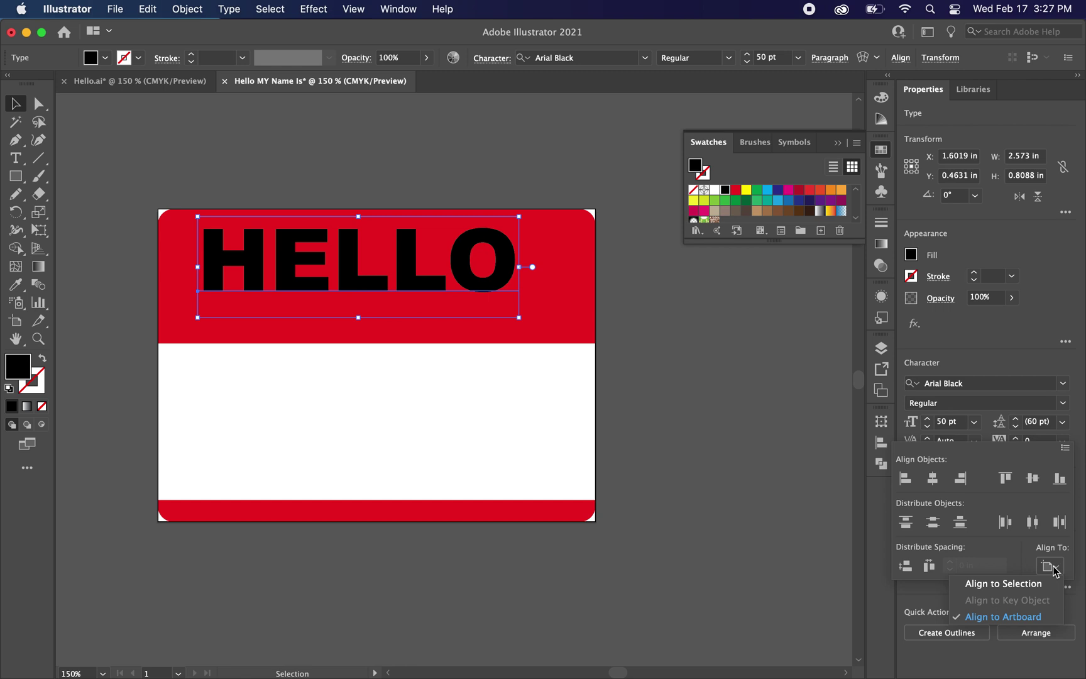
{"action": "left_click", "coordinate": [1013, 617]}
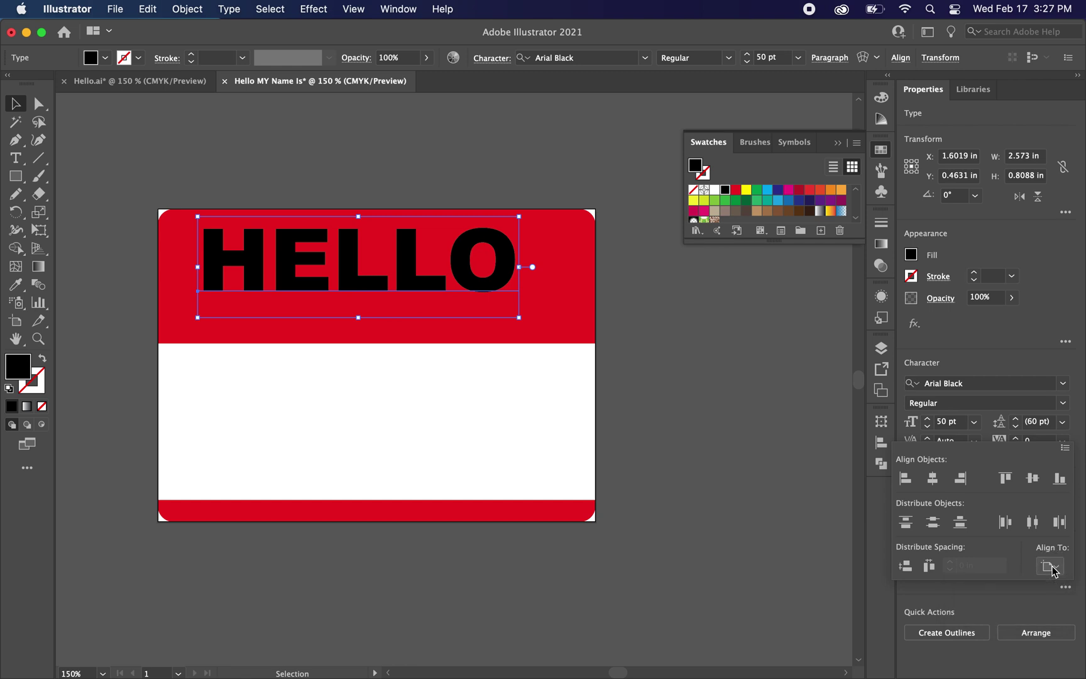
{"action": "left_click", "coordinate": [931, 480]}
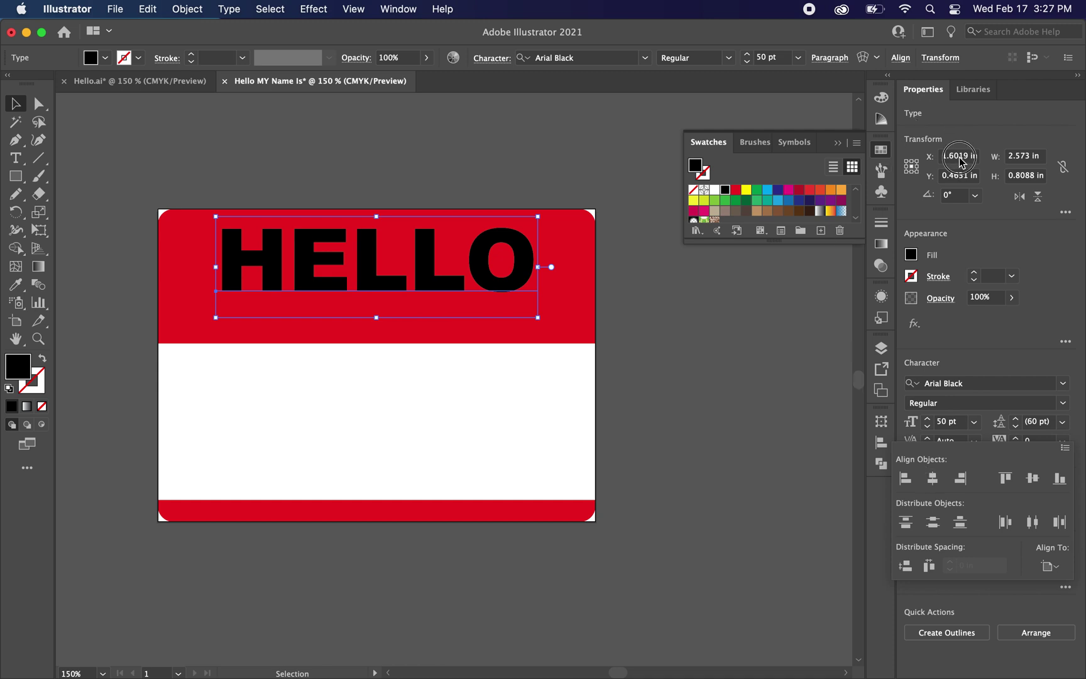
{"action": "left_click", "coordinate": [954, 177]}
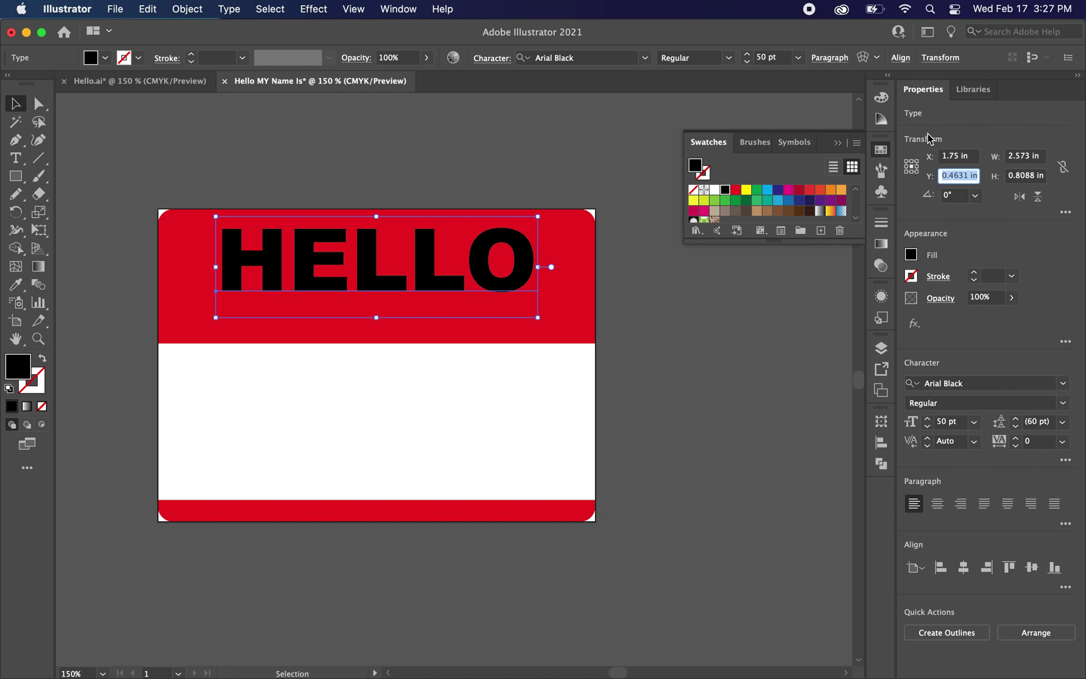
Step: Set HELLO's Y position to 0.45 in and colour it white
{"action": "left_click", "coordinate": [957, 177]}
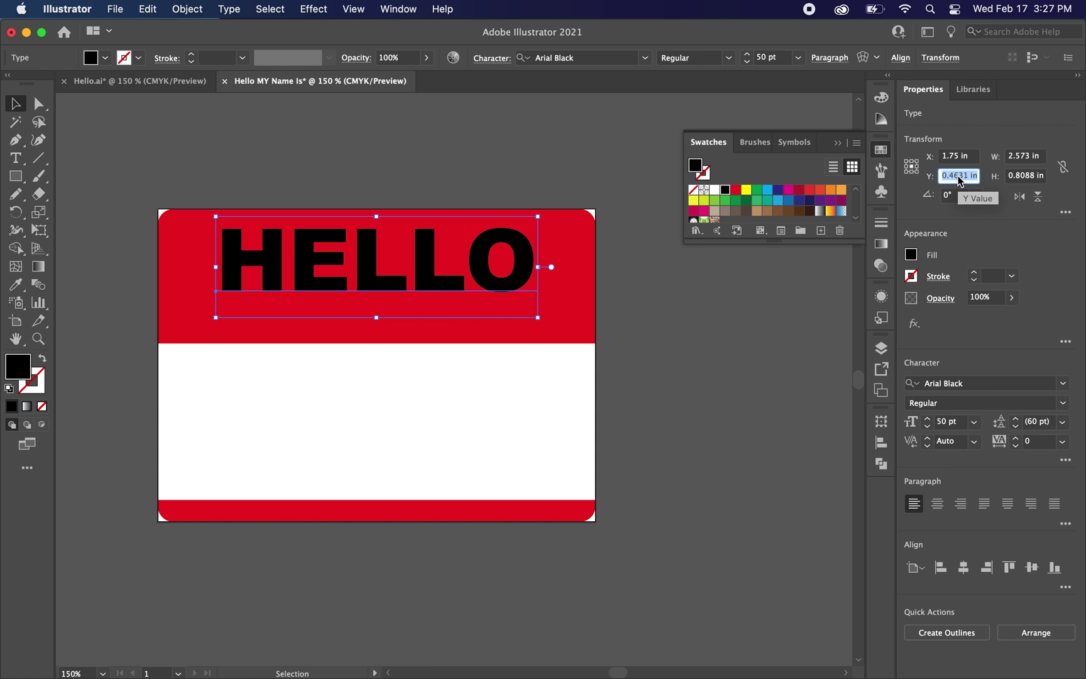
{"action": "type", "text": ".45"}
{"action": "key", "text": "Return"}
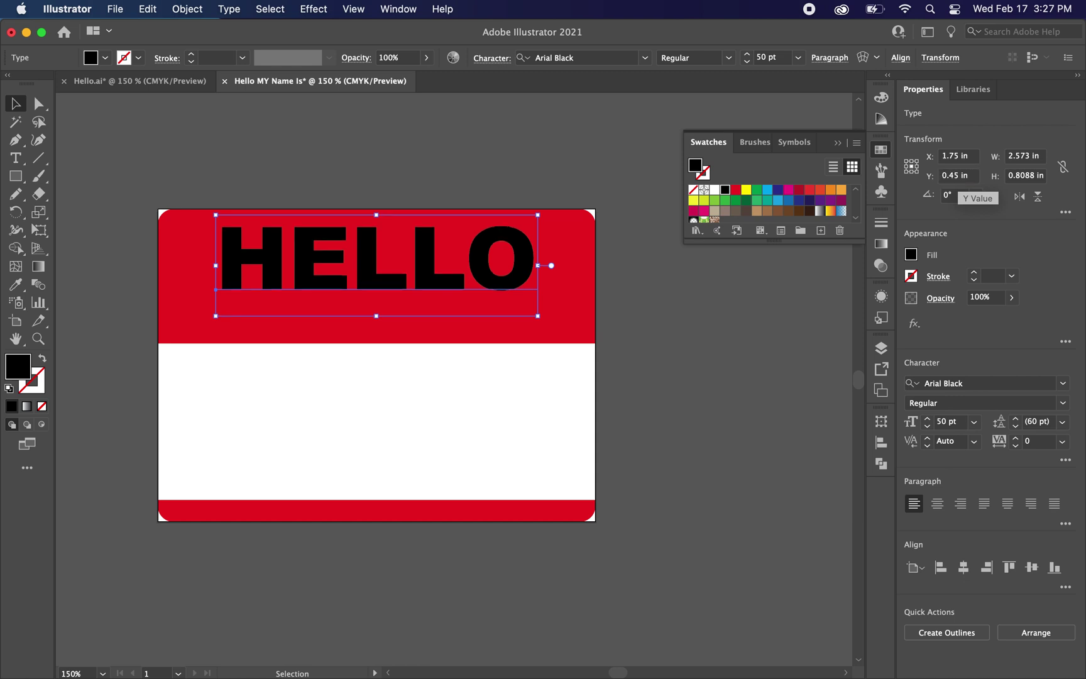
{"action": "left_click", "coordinate": [952, 176]}
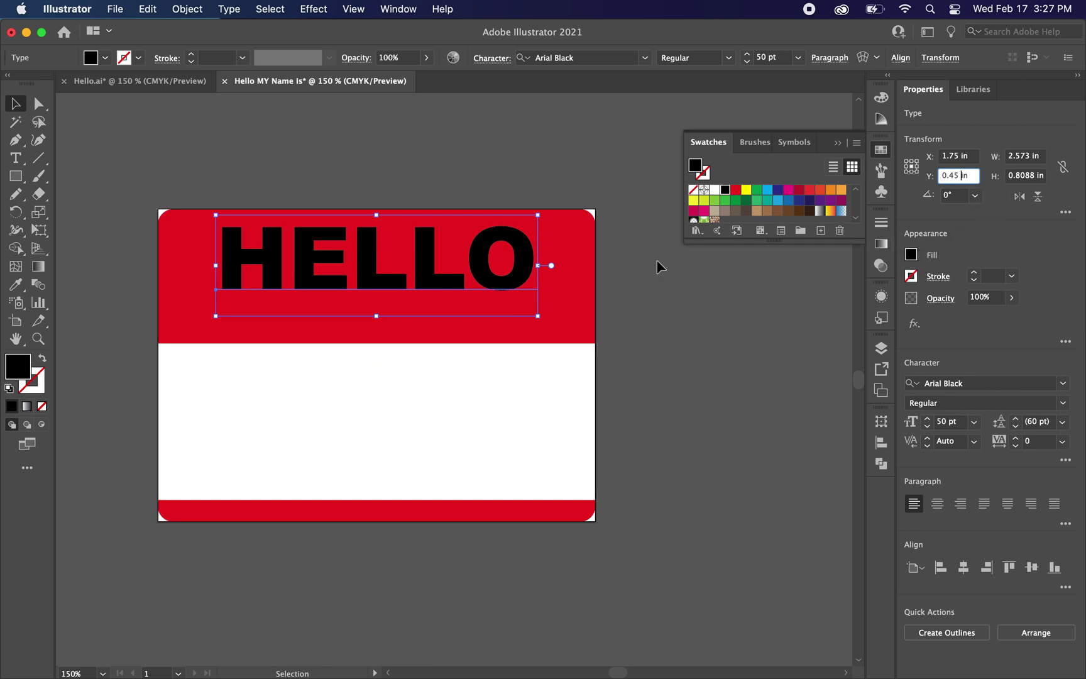
{"action": "left_click", "coordinate": [714, 190]}
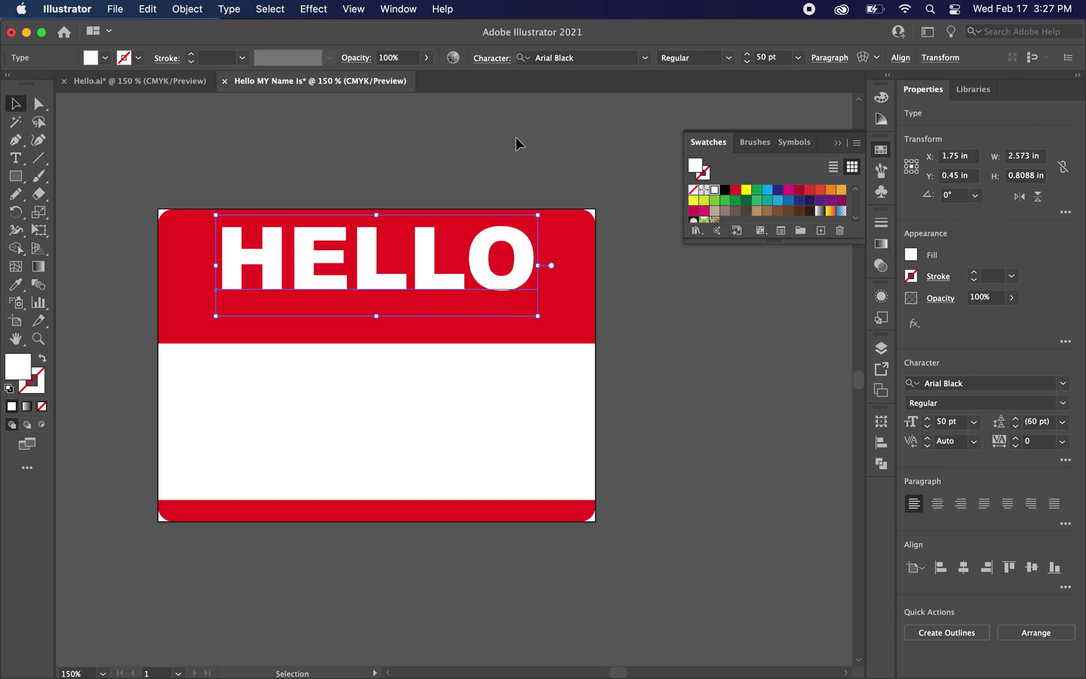
{"action": "left_click", "coordinate": [514, 142]}
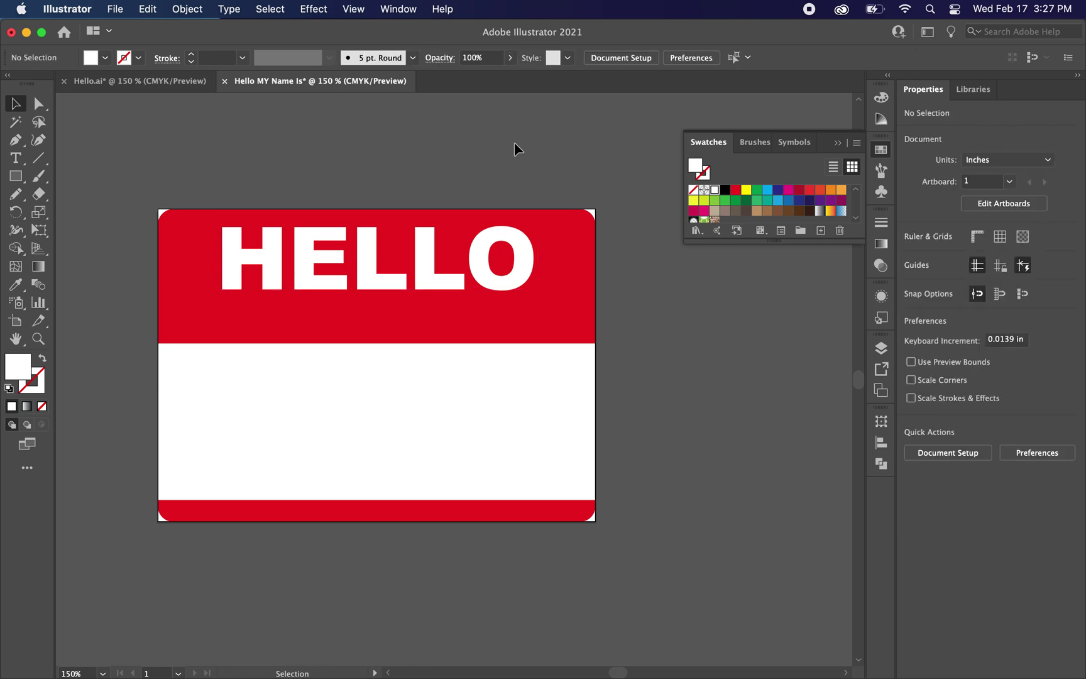
Step: Copy HELLO, paste it in front, and drag the copy straight down below the original
{"action": "left_click", "coordinate": [429, 284]}
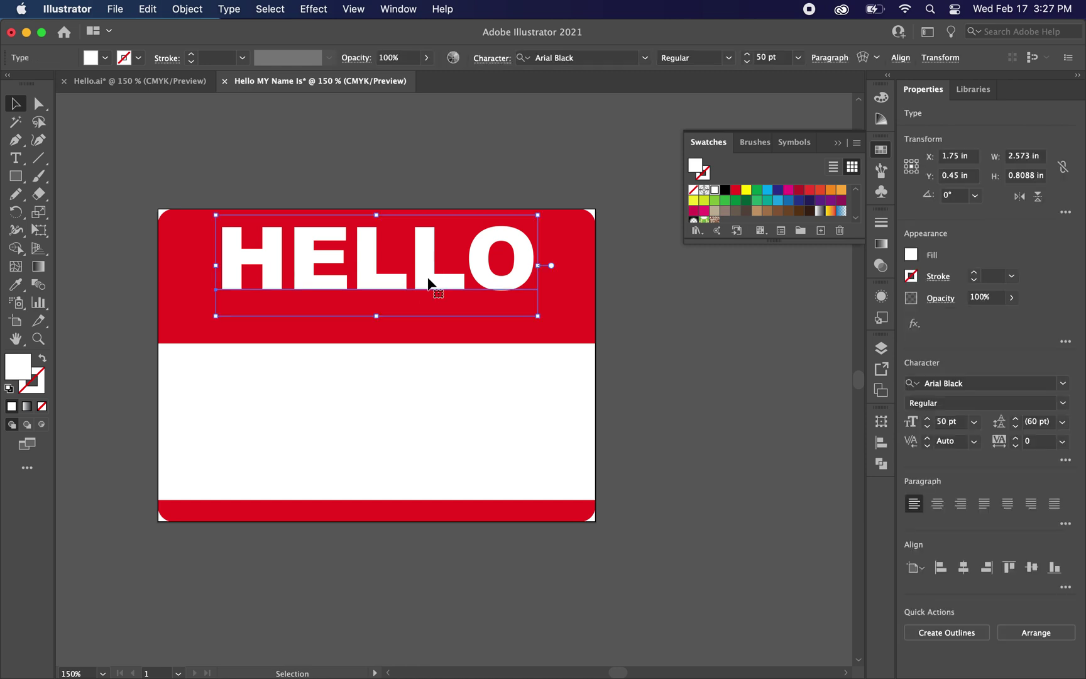
{"action": "left_click", "coordinate": [147, 9]}
{"action": "left_click", "coordinate": [151, 90]}
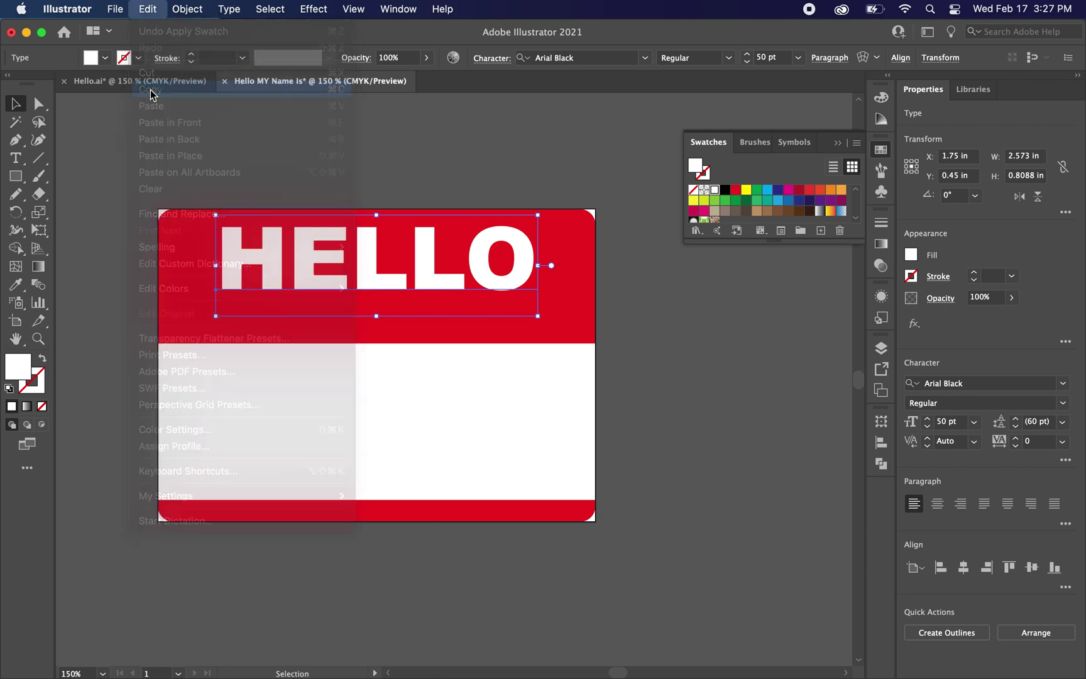
{"action": "left_click", "coordinate": [147, 9]}
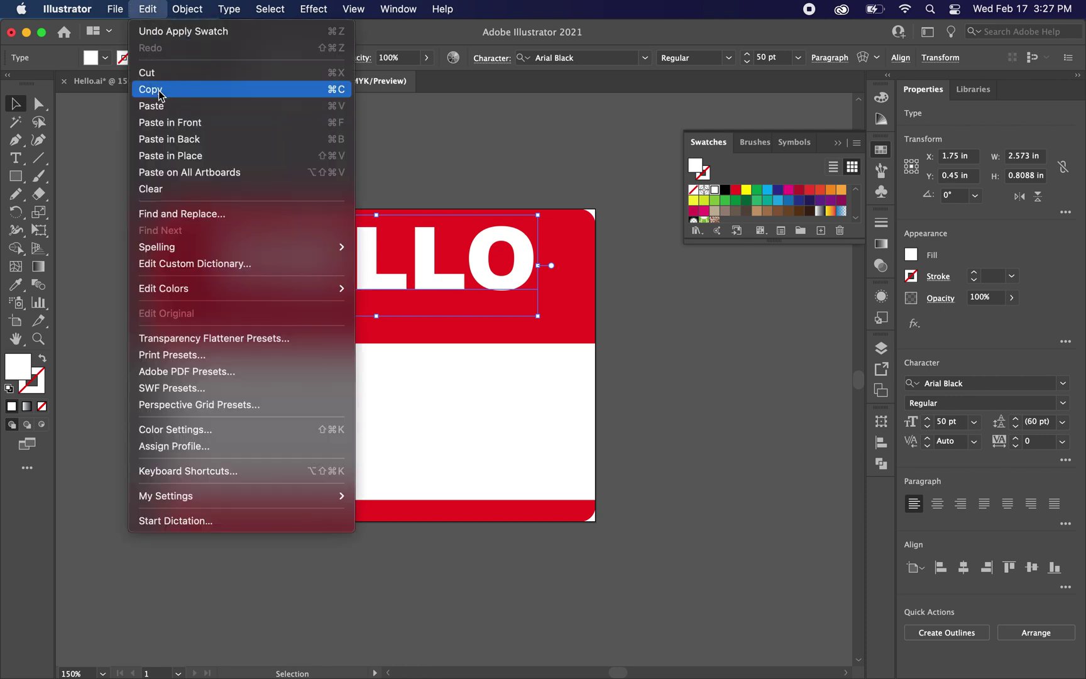
{"action": "left_click", "coordinate": [160, 123]}
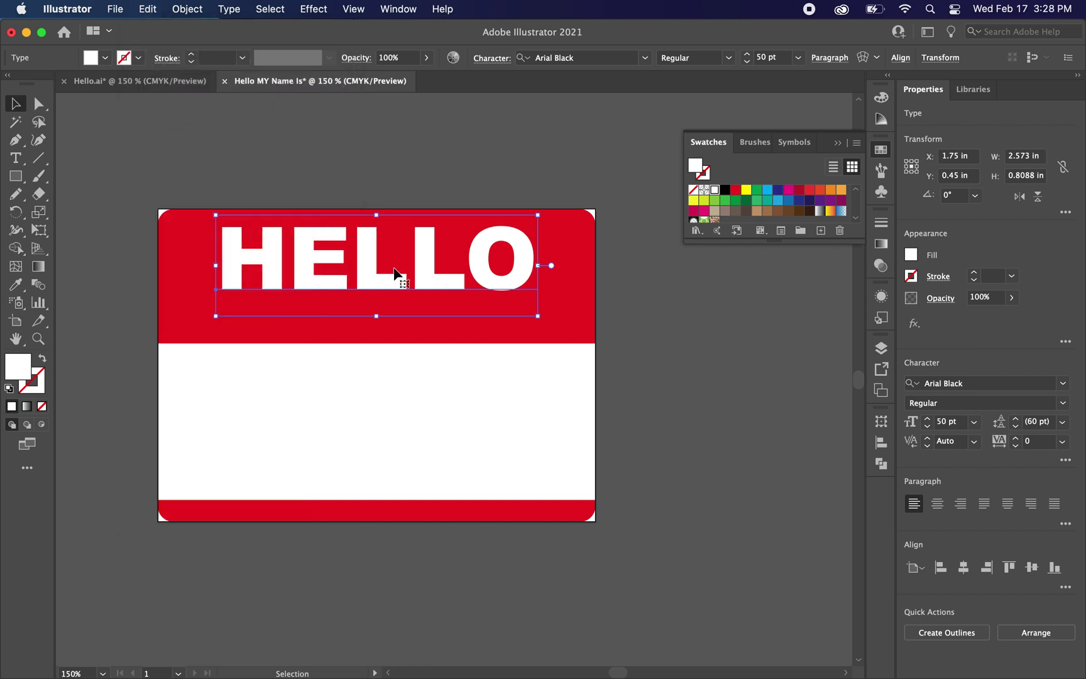
{"action": "left_click_drag", "start_coordinate": [371, 262], "coordinate": [370, 327]}
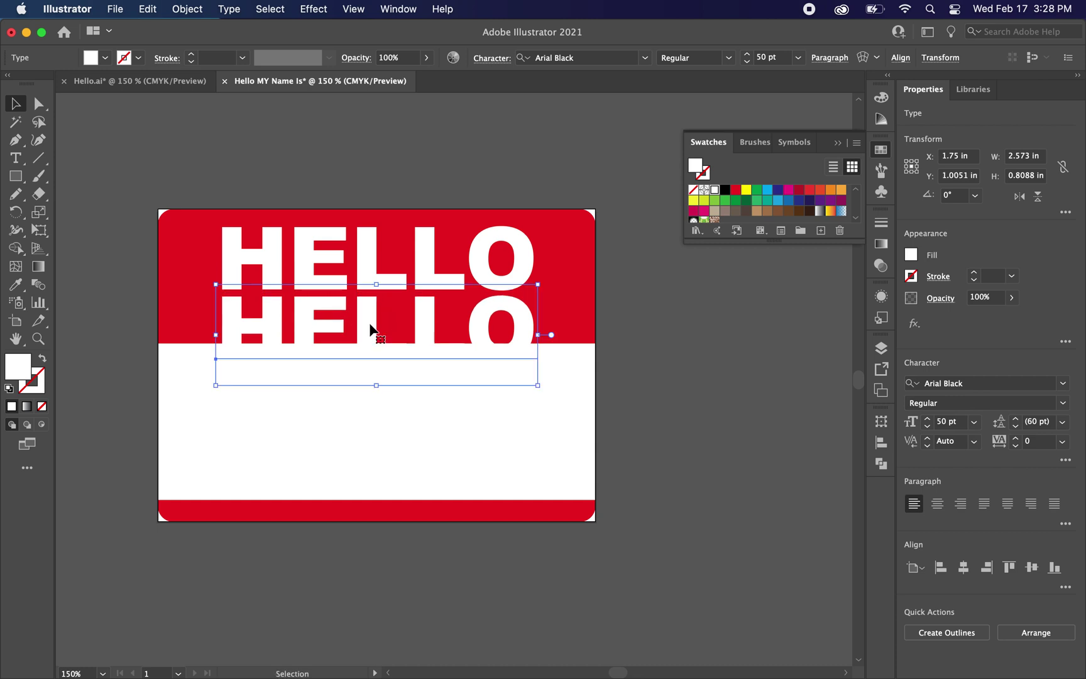
Step: Shrink the copied HELLO to 20 pt, centre it horizontally, and move it up onto the band
{"action": "left_click", "coordinate": [763, 57]}
{"action": "type", "text": "20"}
{"action": "key", "text": "Return"}
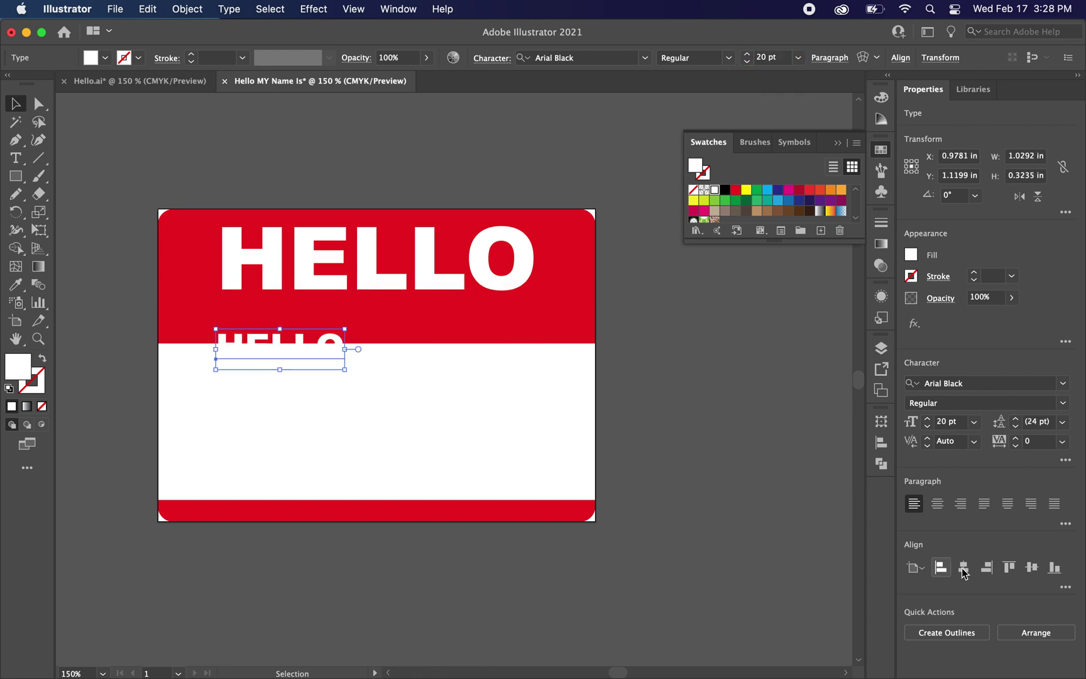
{"action": "left_click", "coordinate": [963, 568]}
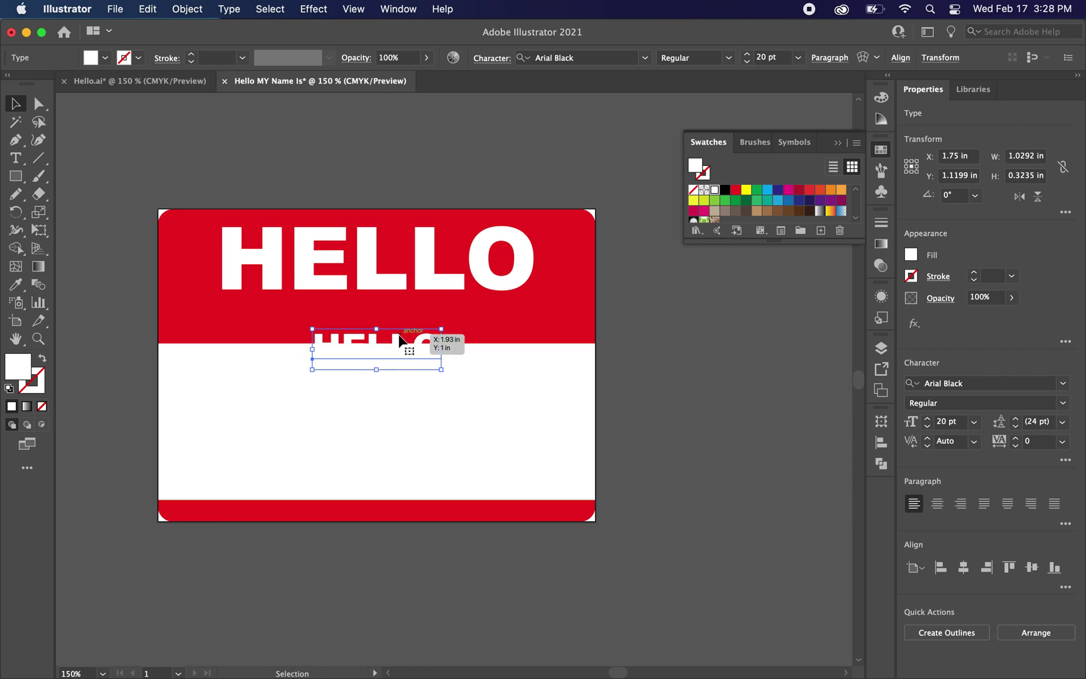
{"action": "mouse_move", "coordinate": [400, 340]}
{"action": "left_mouse_down"}
{"action": "mouse_move", "coordinate": [405, 324]}
{"action": "mouse_move", "coordinate": [395, 319]}
{"action": "left_mouse_up"}
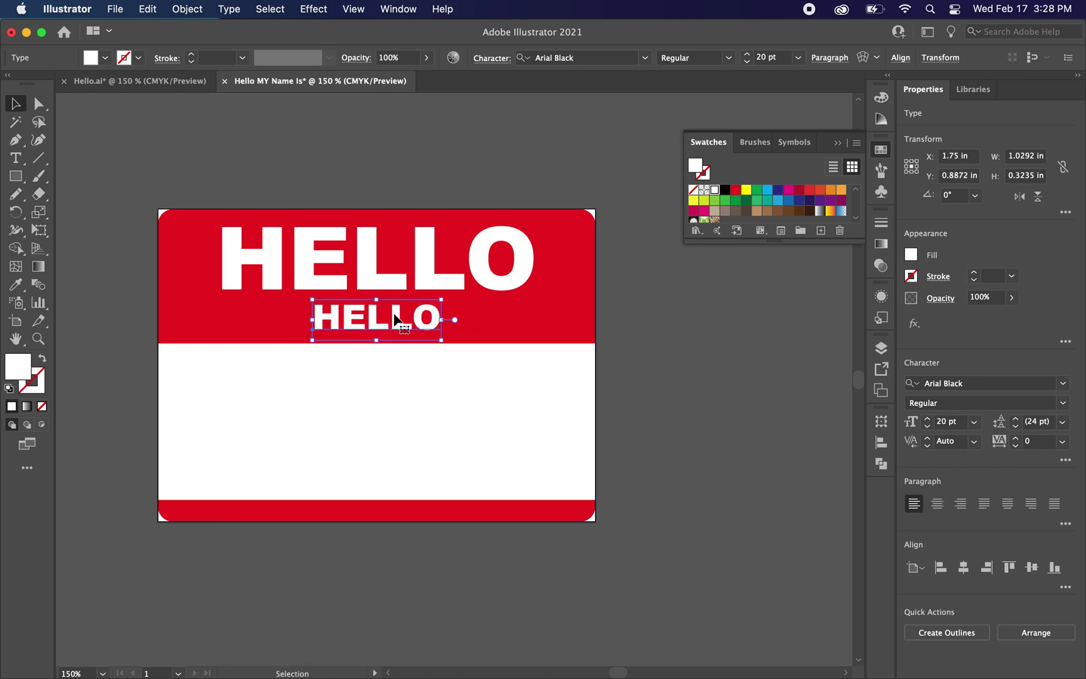
Step: Retype the copy as MY NAME IS and re-centre it horizontally on the tag
{"action": "double_click", "coordinate": [394, 319]}
{"action": "key", "text": "super+a"}
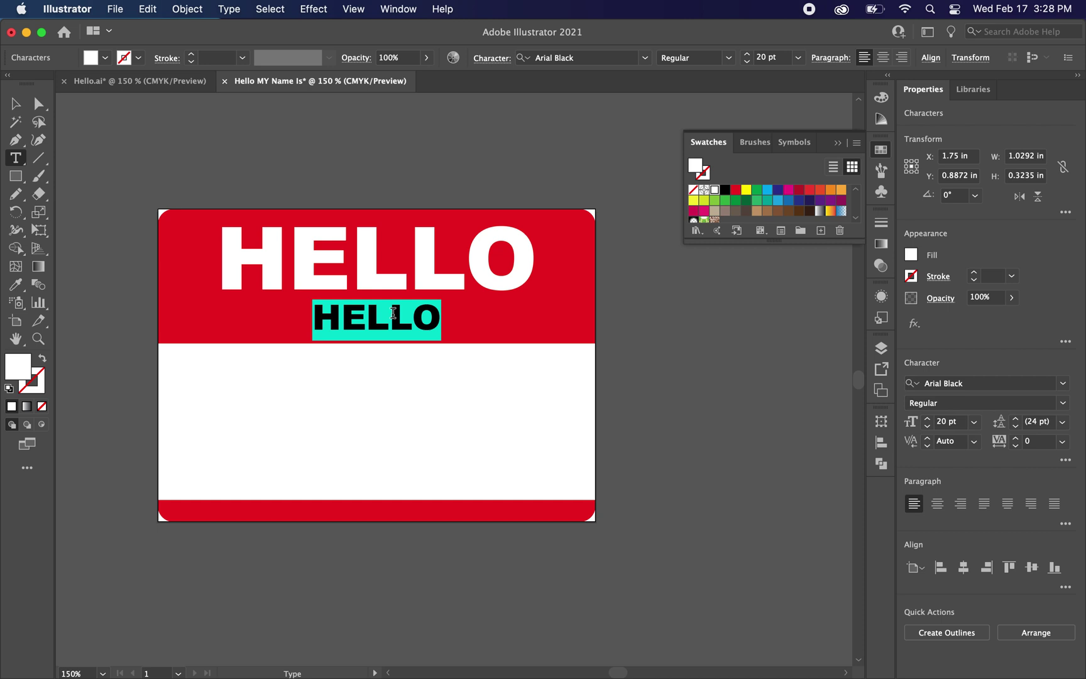
{"action": "type", "text": "My Name Is"}
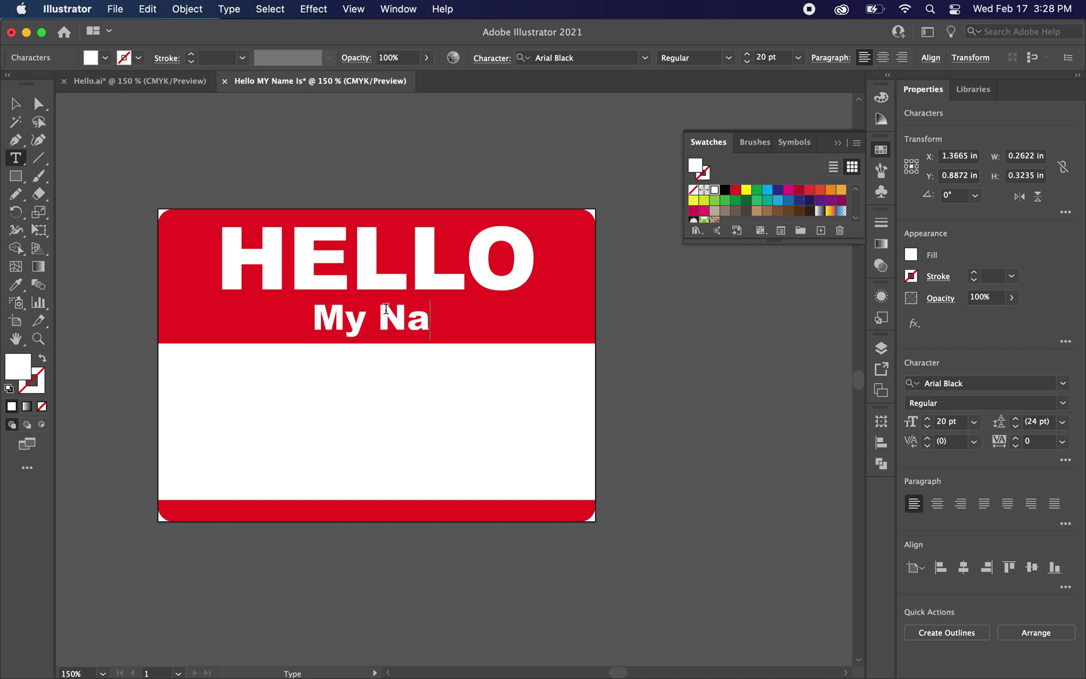
{"action": "left_click", "coordinate": [147, 82]}
{"action": "left_click", "coordinate": [285, 87]}
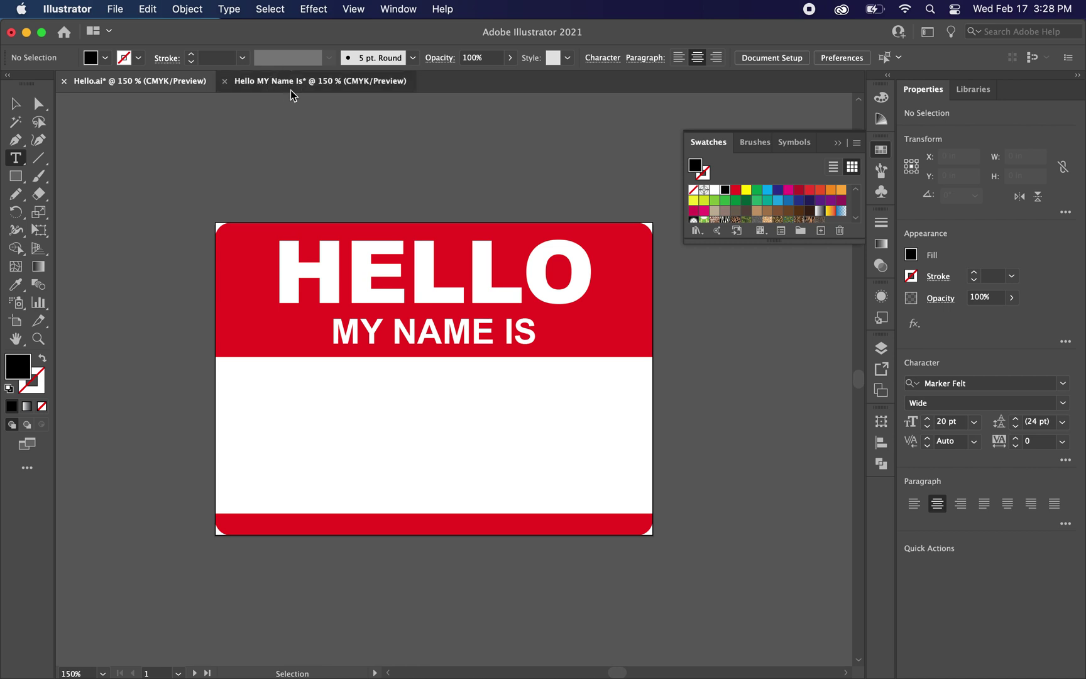
{"action": "triple_click", "coordinate": [428, 315]}
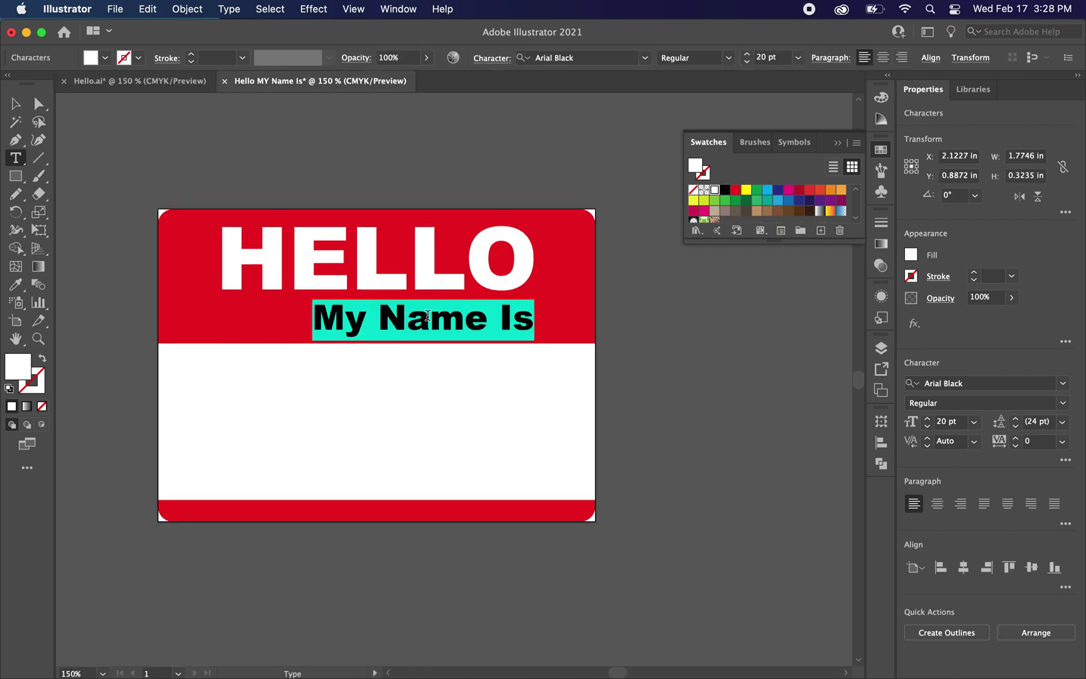
{"action": "type", "text": "MY NAME IS"}
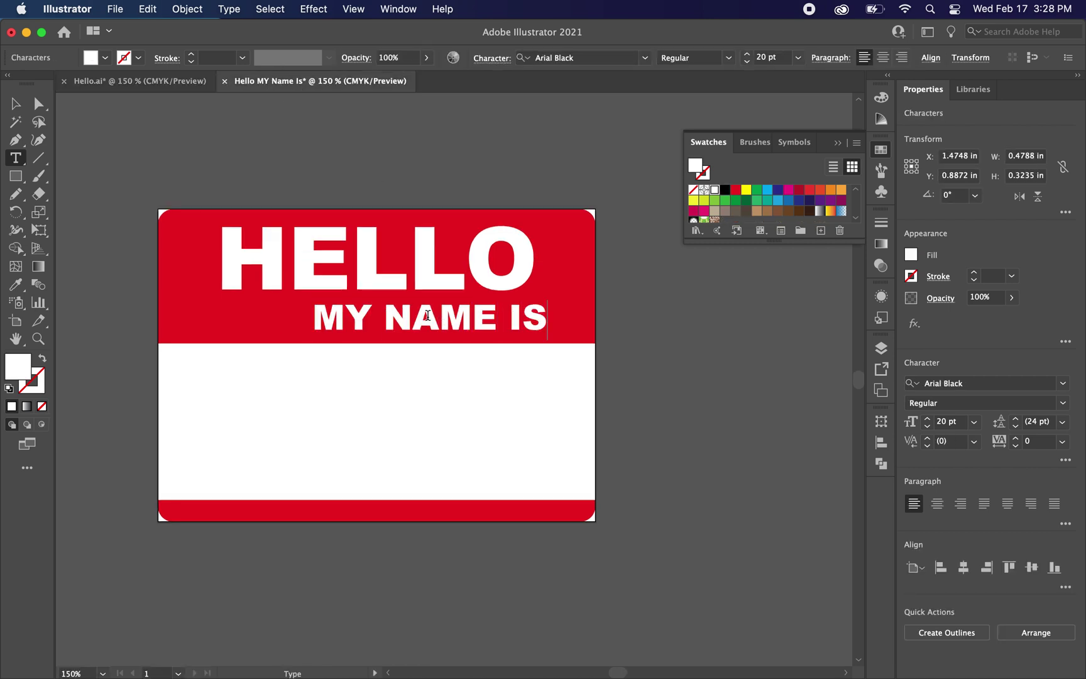
{"action": "key", "text": "Escape"}
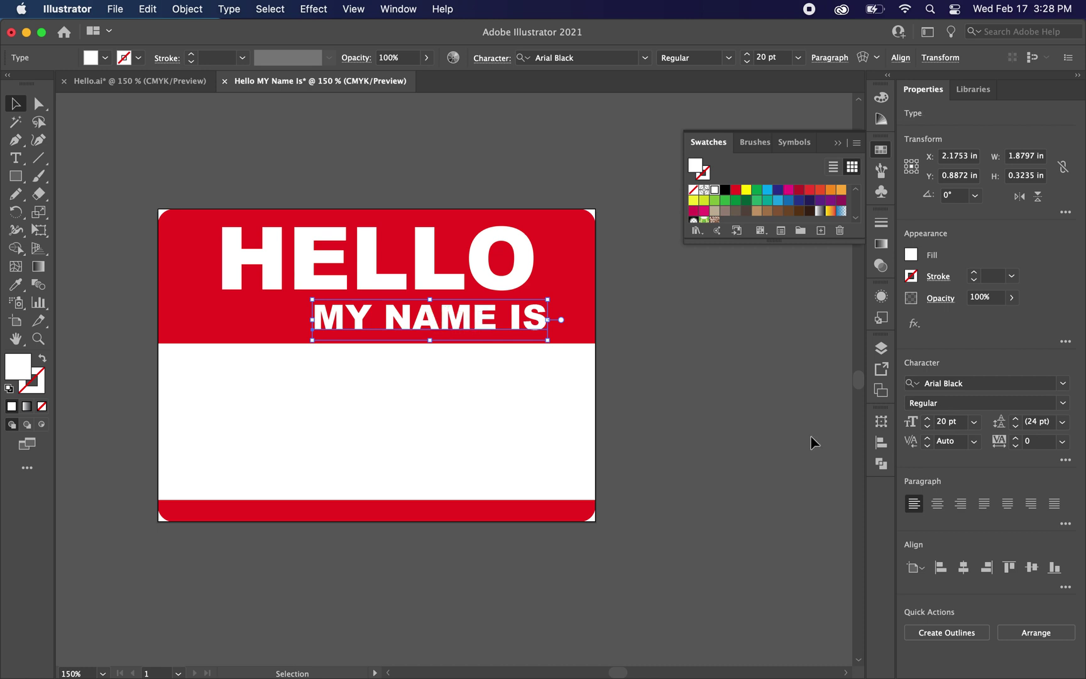
{"action": "left_click", "coordinate": [963, 568]}
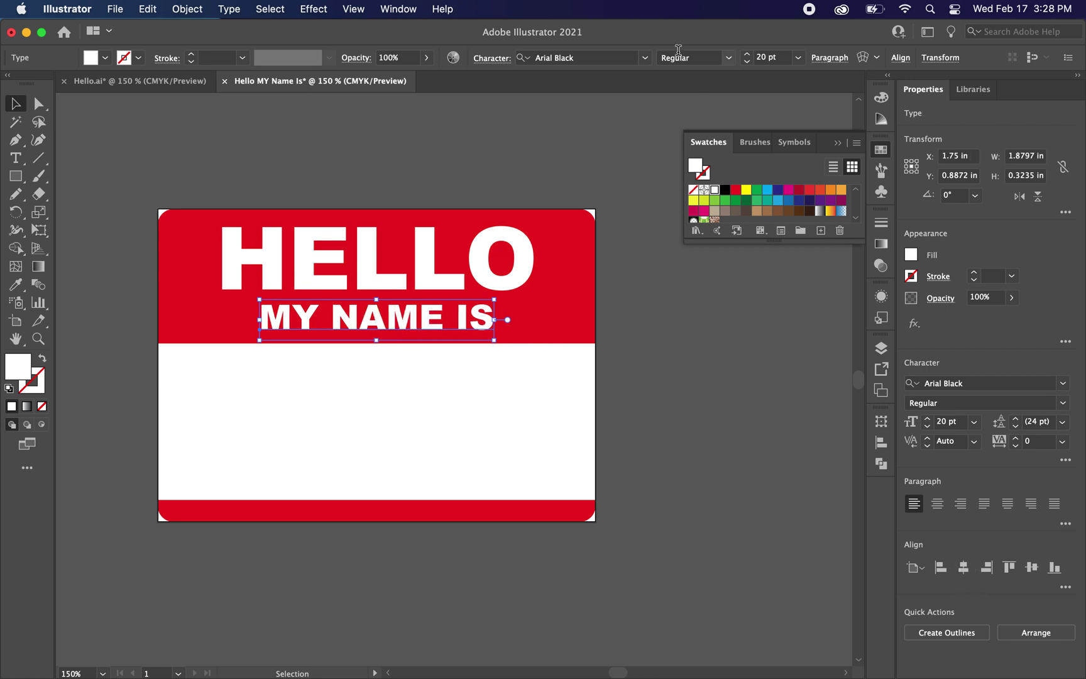
Step: Change MY NAME IS to Arial Bold and re-centre it horizontally on the tag
{"action": "left_click", "coordinate": [645, 58]}
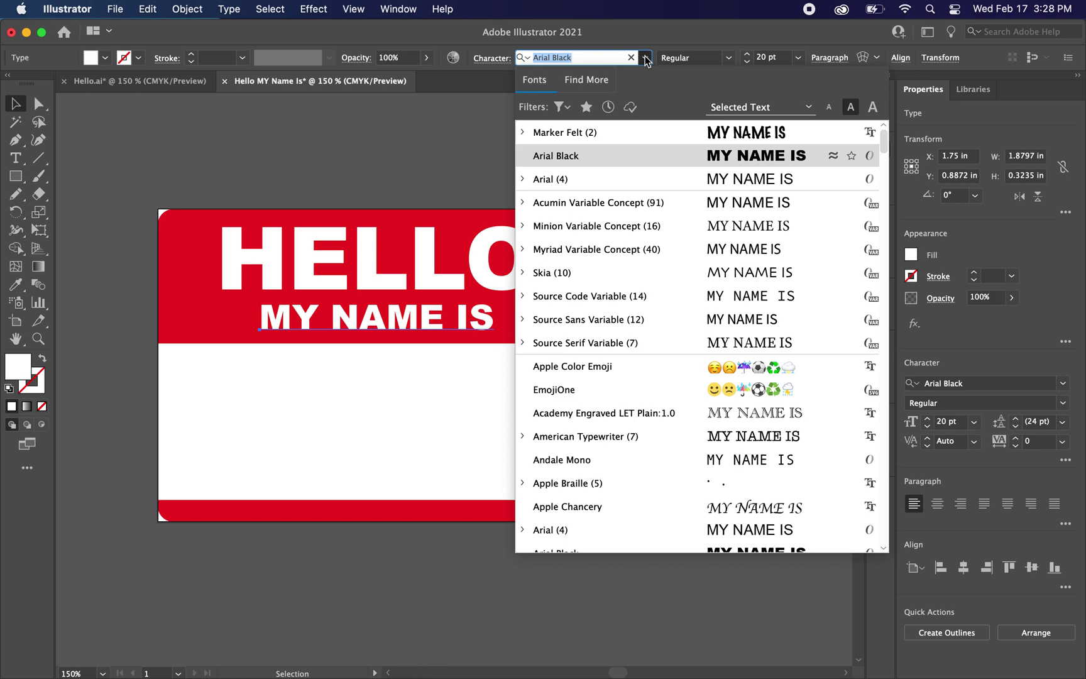
{"action": "scroll", "coordinate": [627, 350], "scroll_direction": "down", "scroll_amount": 5}
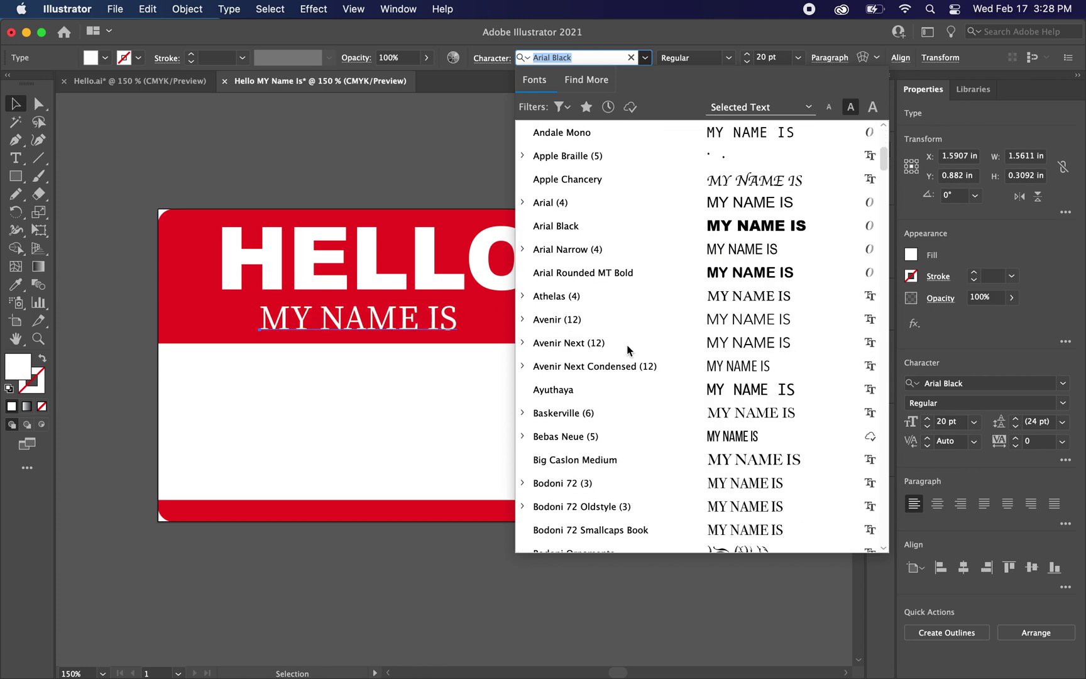
{"action": "scroll", "coordinate": [627, 350], "scroll_direction": "down", "scroll_amount": 3}
{"action": "scroll", "coordinate": [627, 350], "scroll_direction": "up", "scroll_amount": 3}
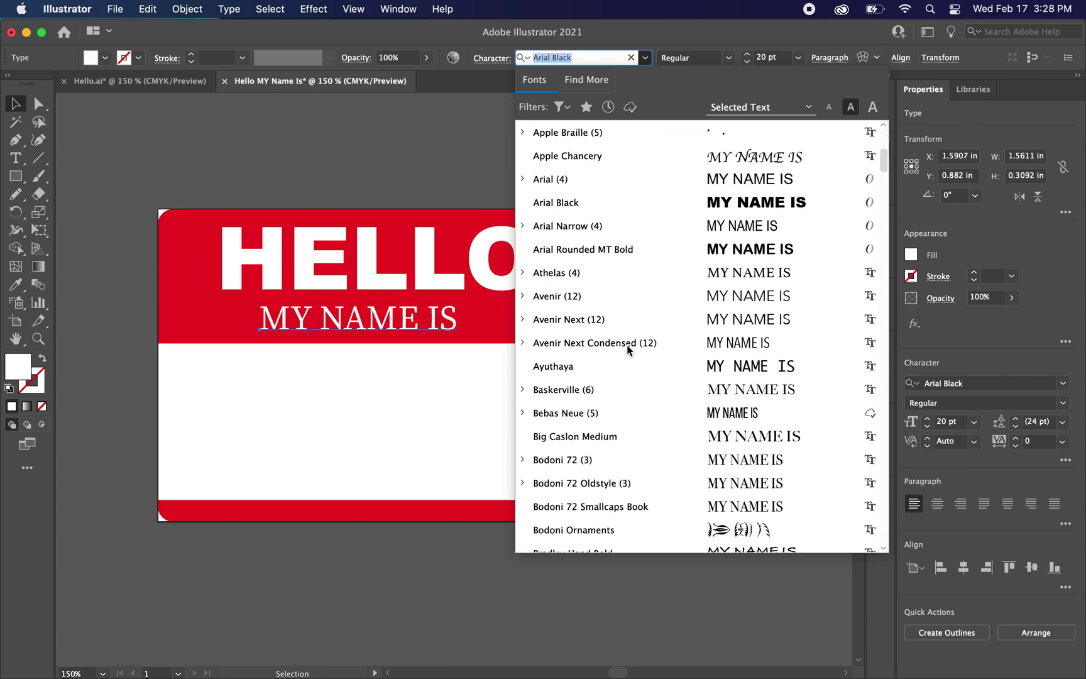
{"action": "left_click", "coordinate": [562, 178]}
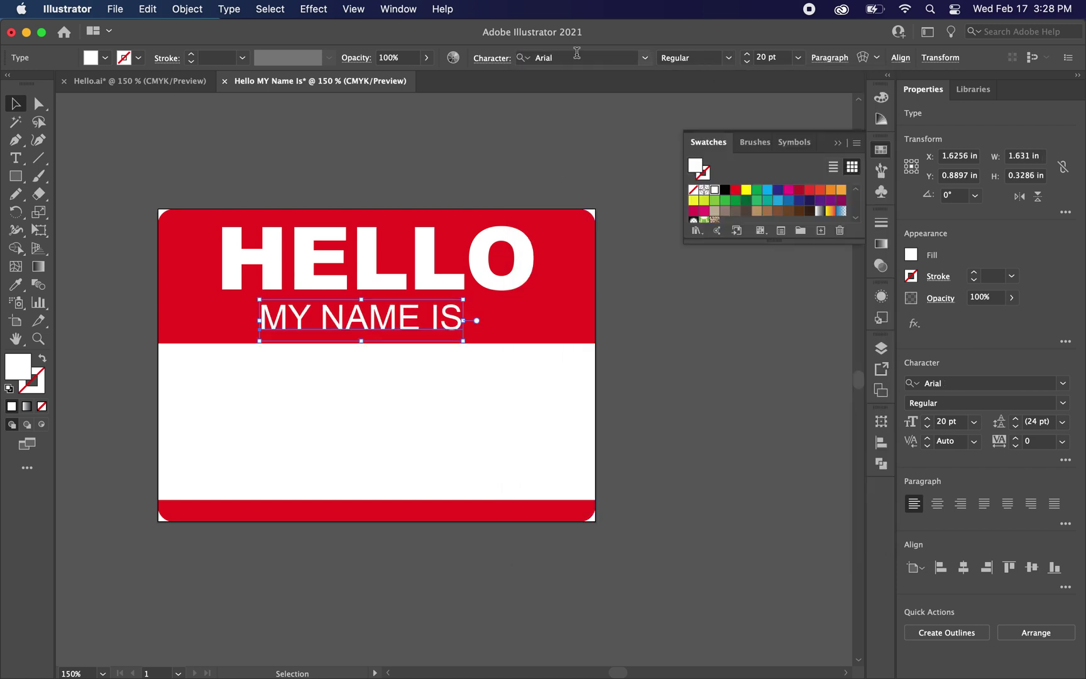
{"action": "left_click", "coordinate": [728, 58]}
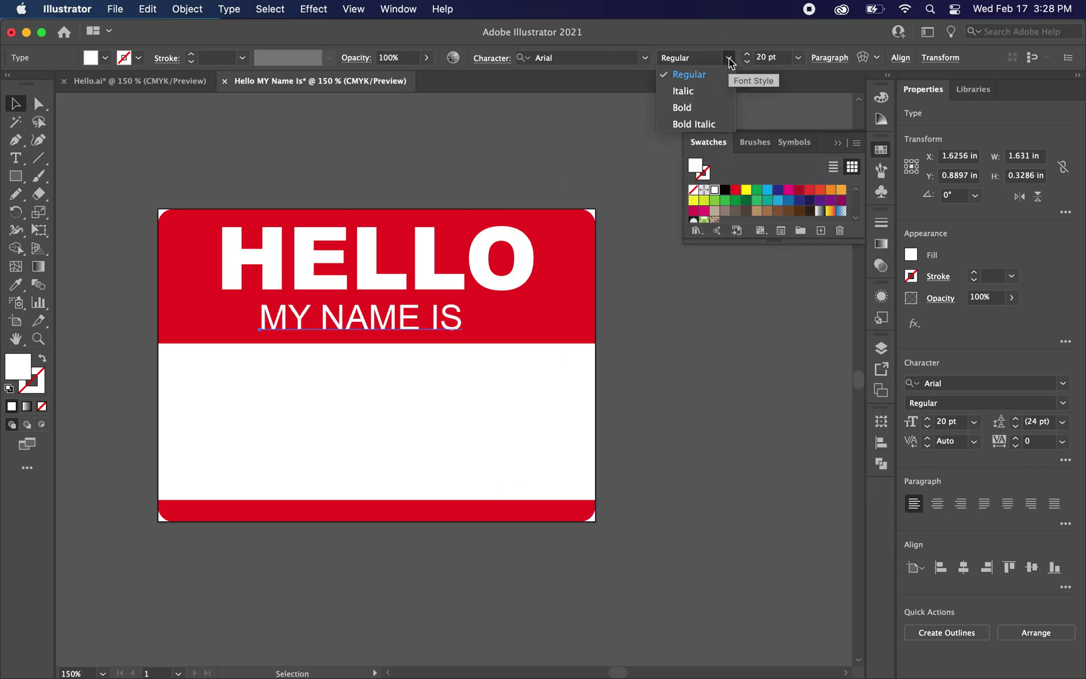
{"action": "left_click", "coordinate": [682, 108]}
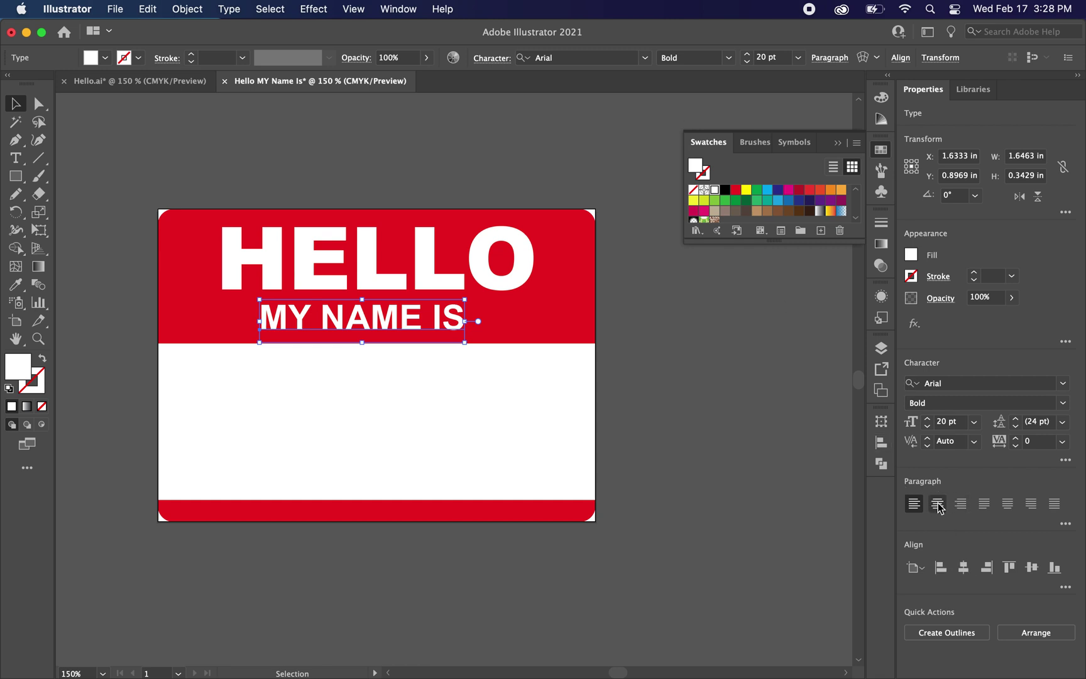
{"action": "left_click", "coordinate": [965, 570]}
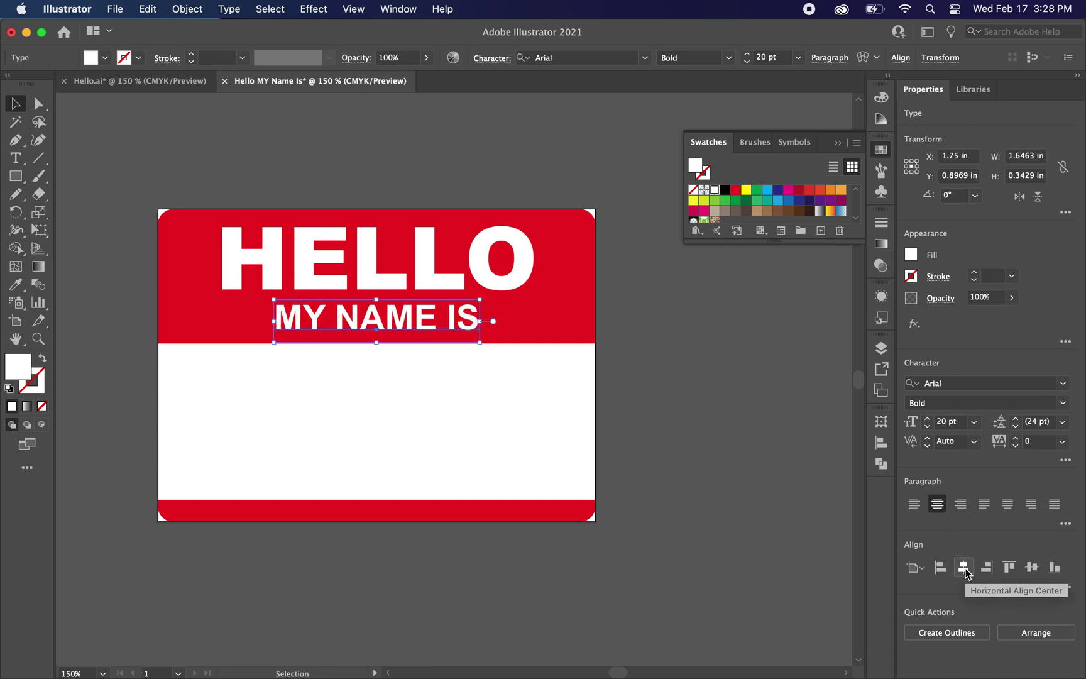
Step: Try other sizes for MY NAME IS, keeping it at 20 pt
{"action": "triple_click", "coordinate": [380, 313]}
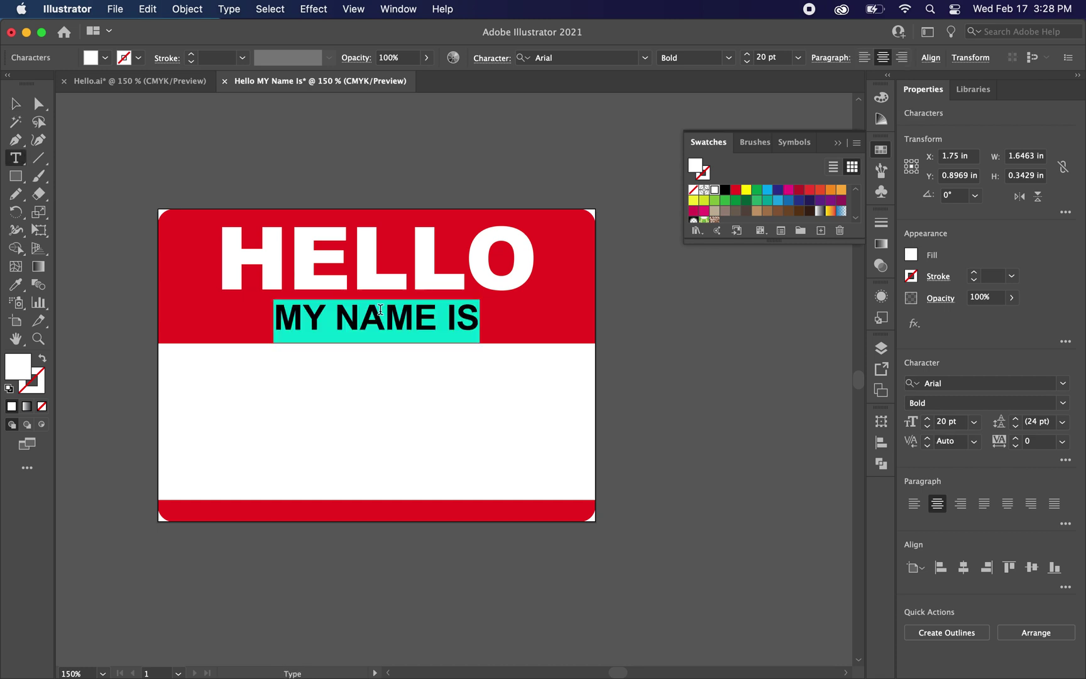
{"action": "left_click", "coordinate": [770, 57]}
{"action": "key", "text": "shift+Up"}
{"action": "key", "text": "shift+Down"}
{"action": "key", "text": "shift+Down"}
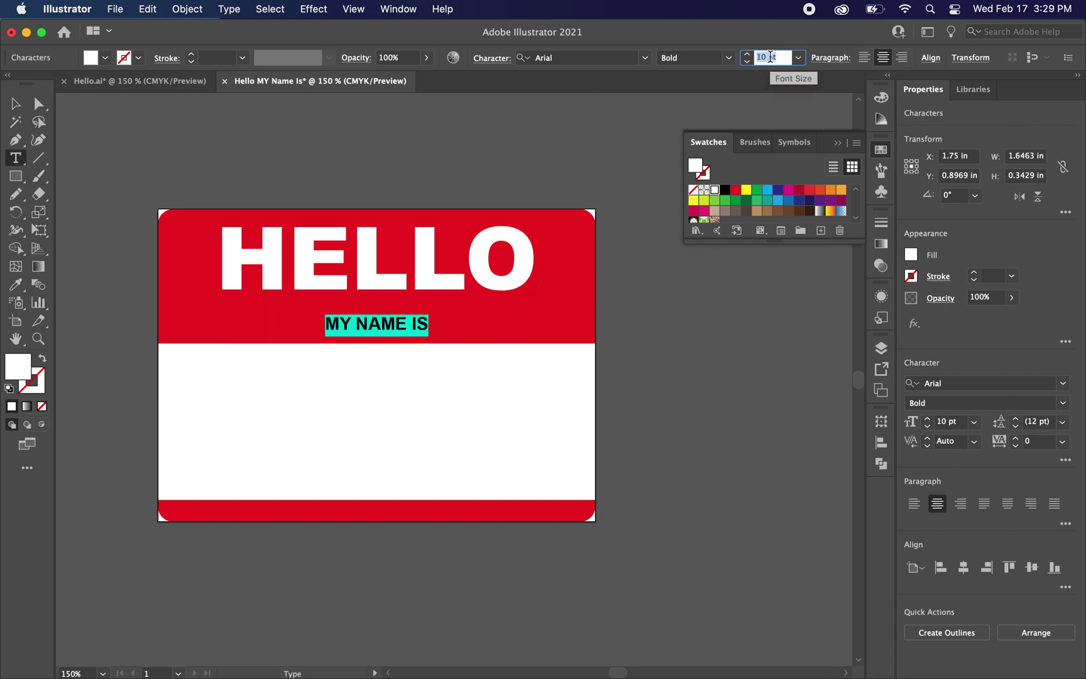
{"action": "key", "text": "shift+Up"}
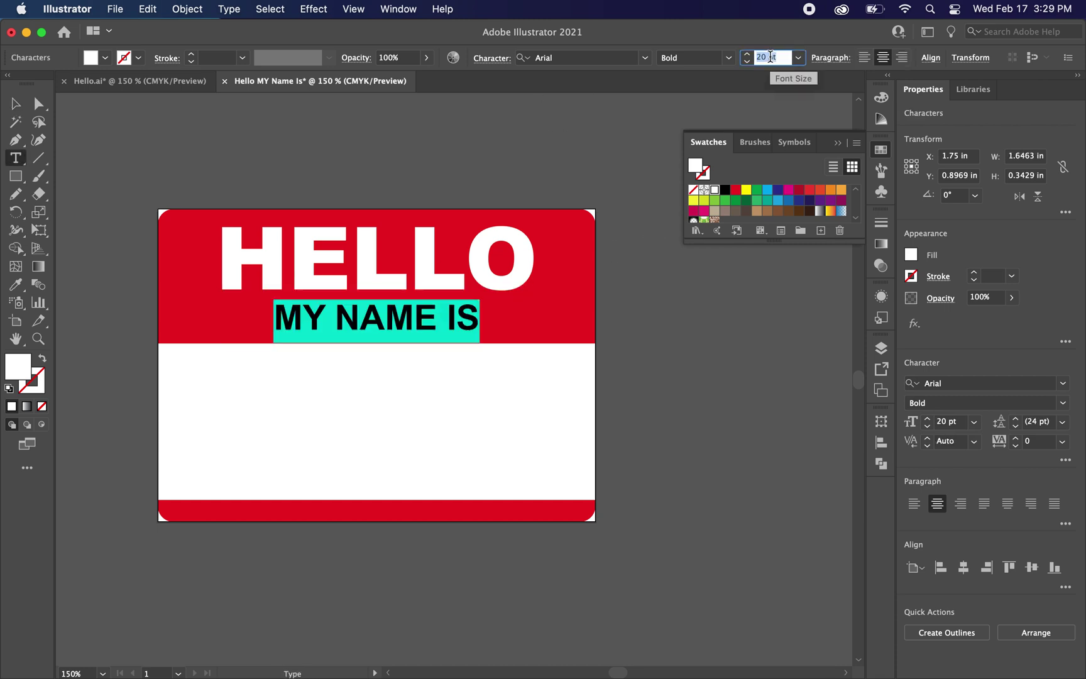
{"action": "left_click", "coordinate": [16, 103]}
{"action": "left_click", "coordinate": [174, 145]}
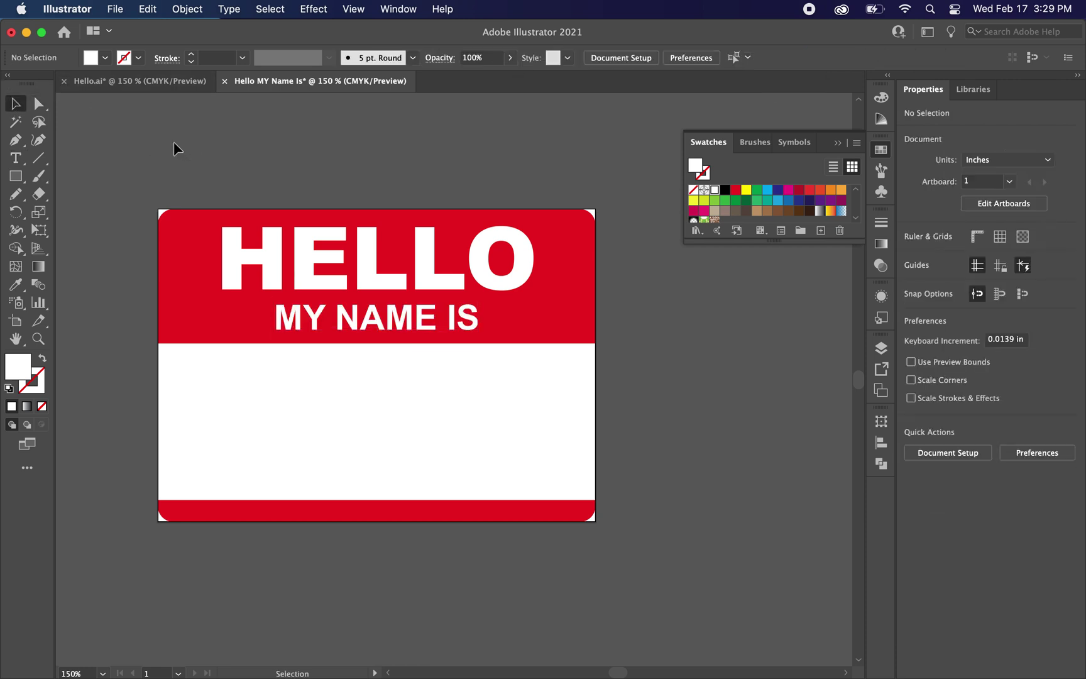
Step: Set the Y position of MY NAME IS to 0.9 in
{"action": "left_click", "coordinate": [423, 313]}
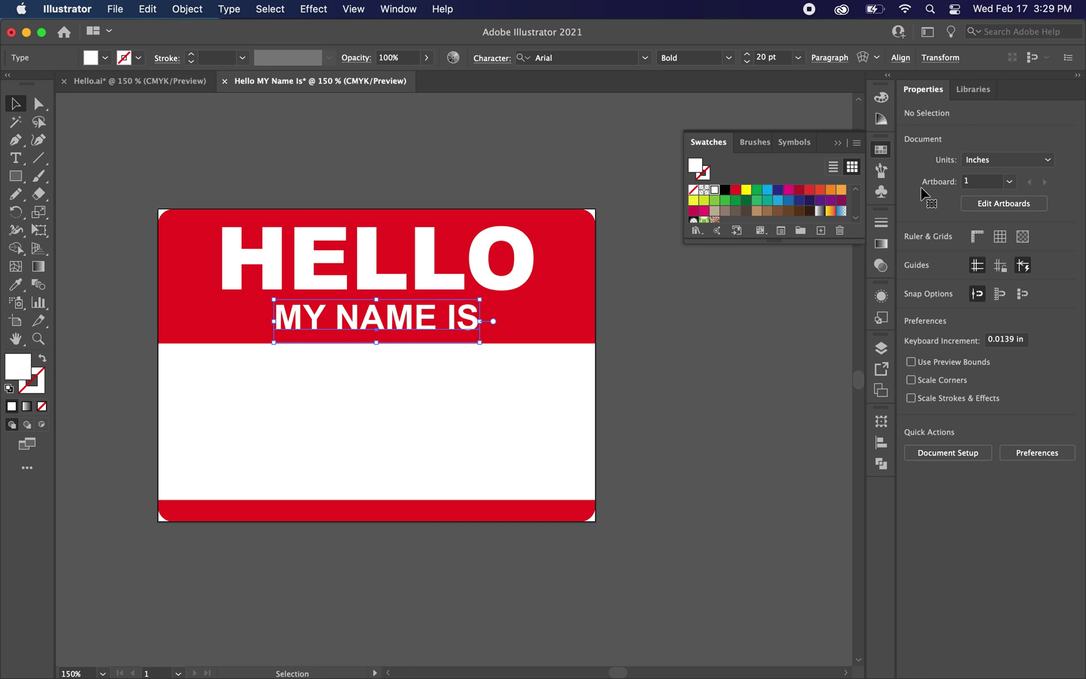
{"action": "left_click", "coordinate": [963, 156]}
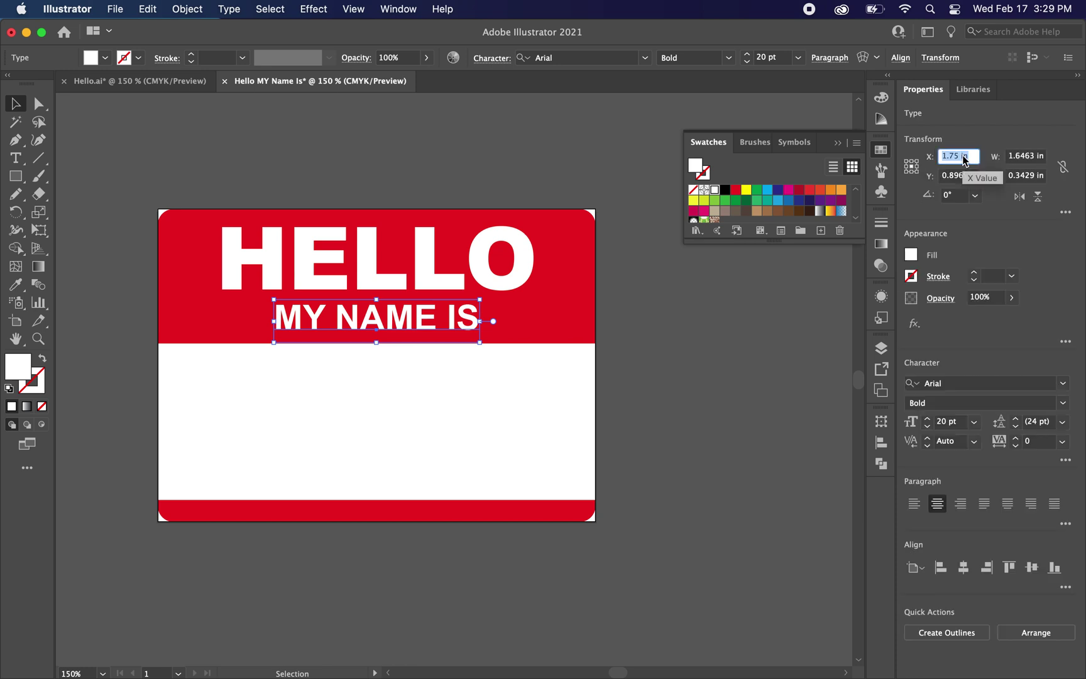
{"action": "left_click", "coordinate": [955, 176]}
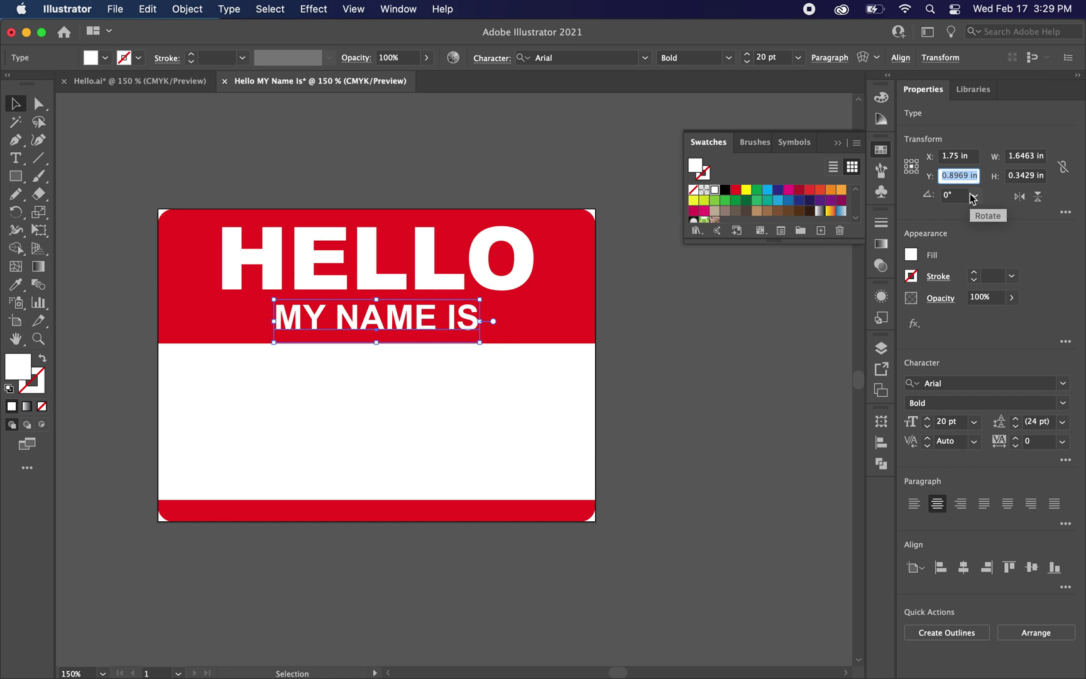
{"action": "type", "text": ".0"}
{"action": "type", "text": "9"}
{"action": "key", "text": "Return"}
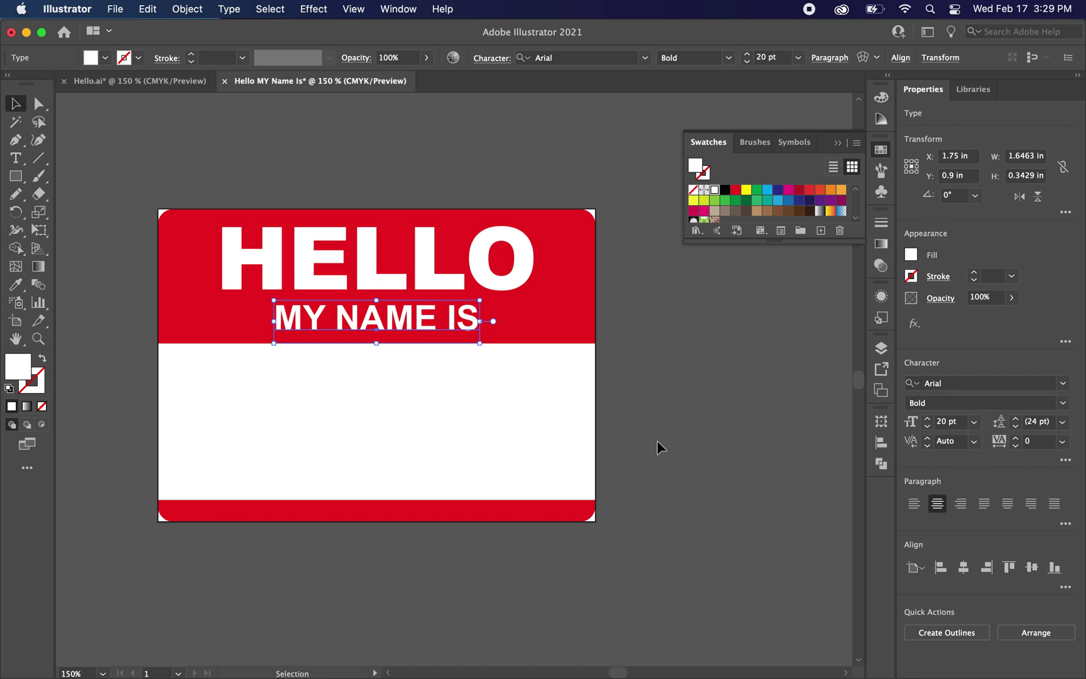
{"action": "left_click", "coordinate": [671, 403]}
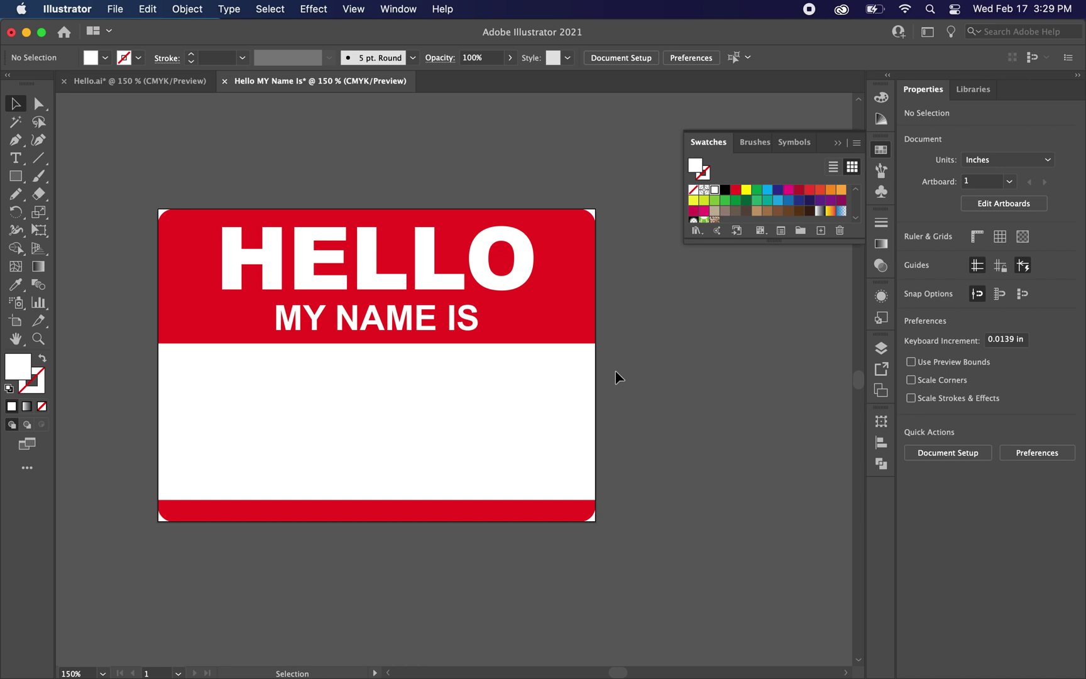
Step: Collapse the Swatches panel and type COOL GUY in the tag's white area
{"action": "left_click", "coordinate": [882, 150]}
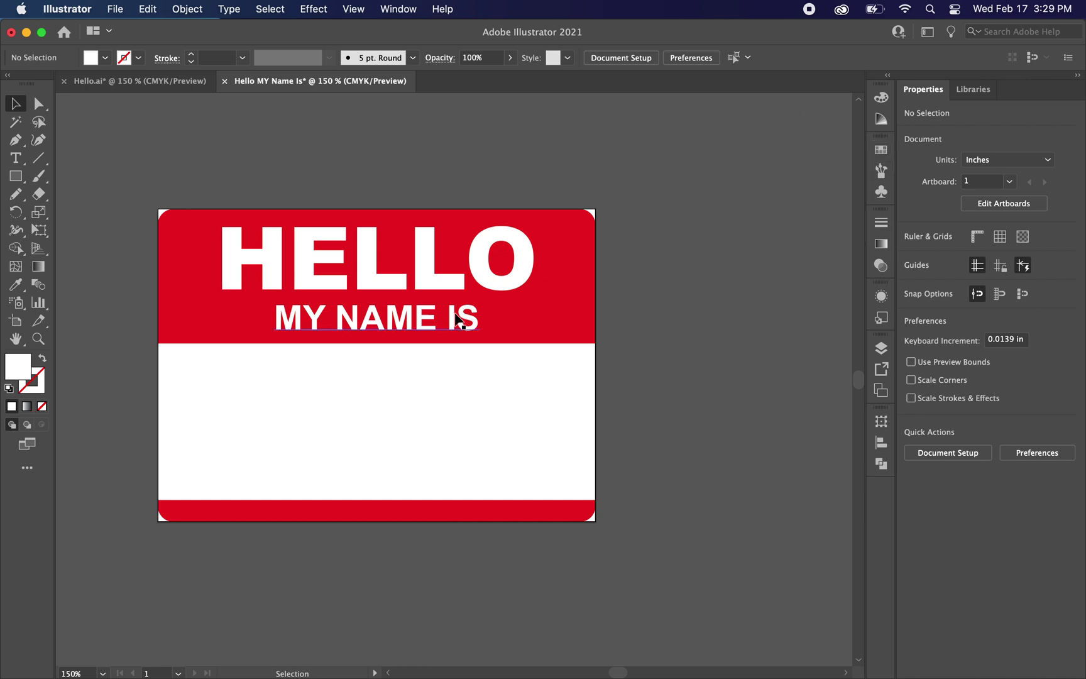
{"action": "key", "text": "t"}
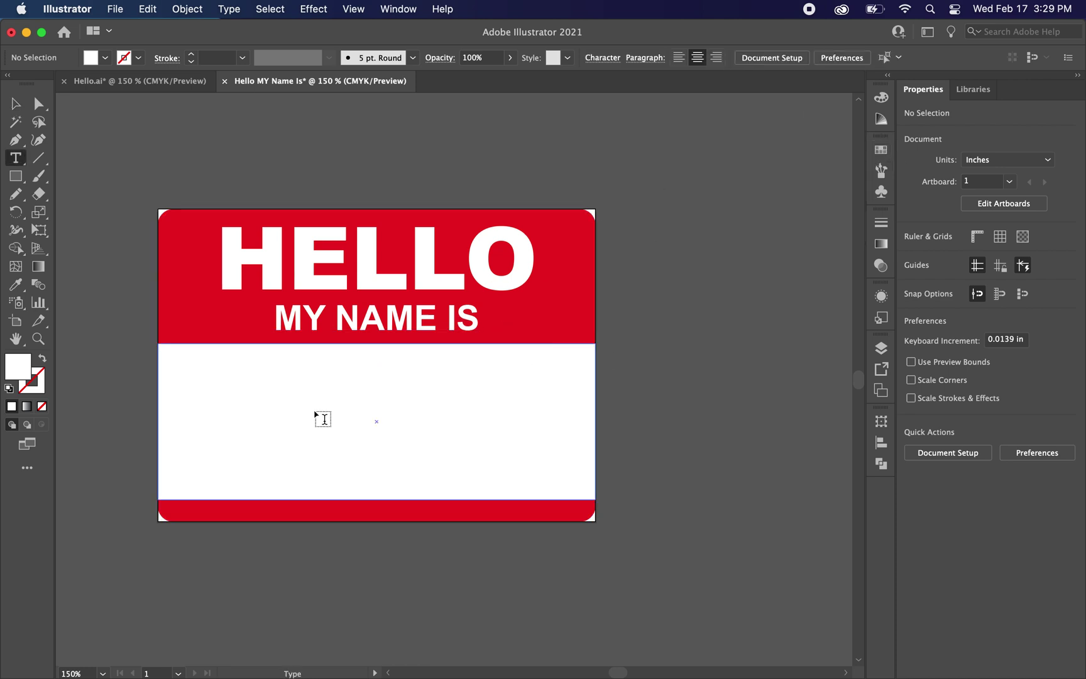
{"action": "left_click", "coordinate": [281, 414]}
{"action": "type", "text": "COOL GUY"}
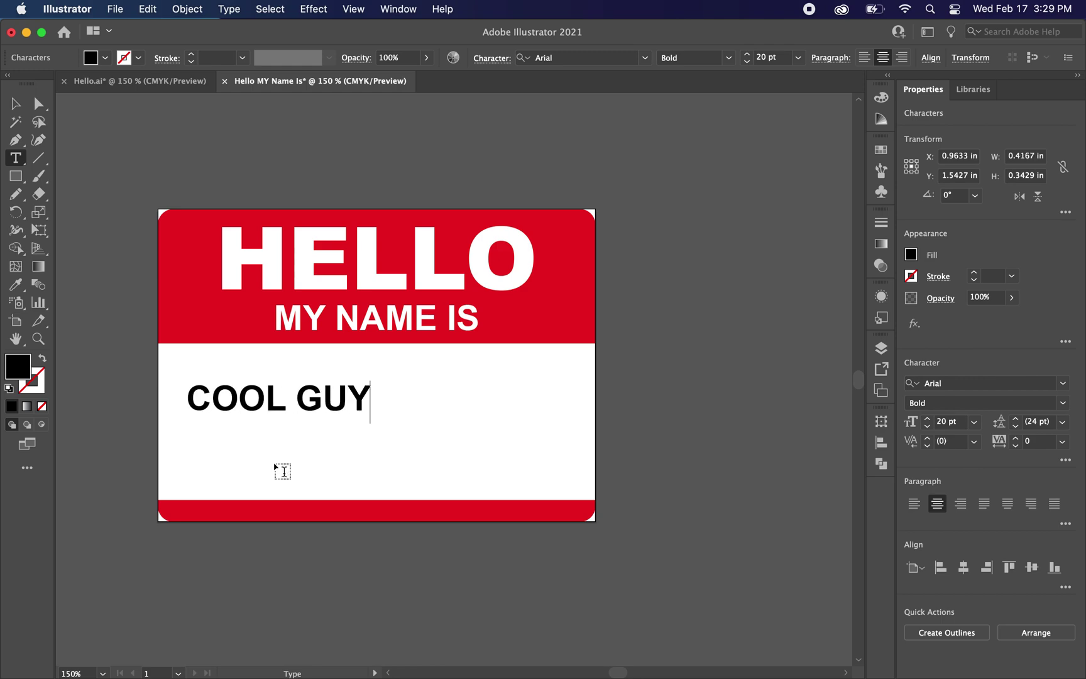
Step: Set COOL GUY in the Marker Felt Wide font
{"action": "key", "text": "super+a"}
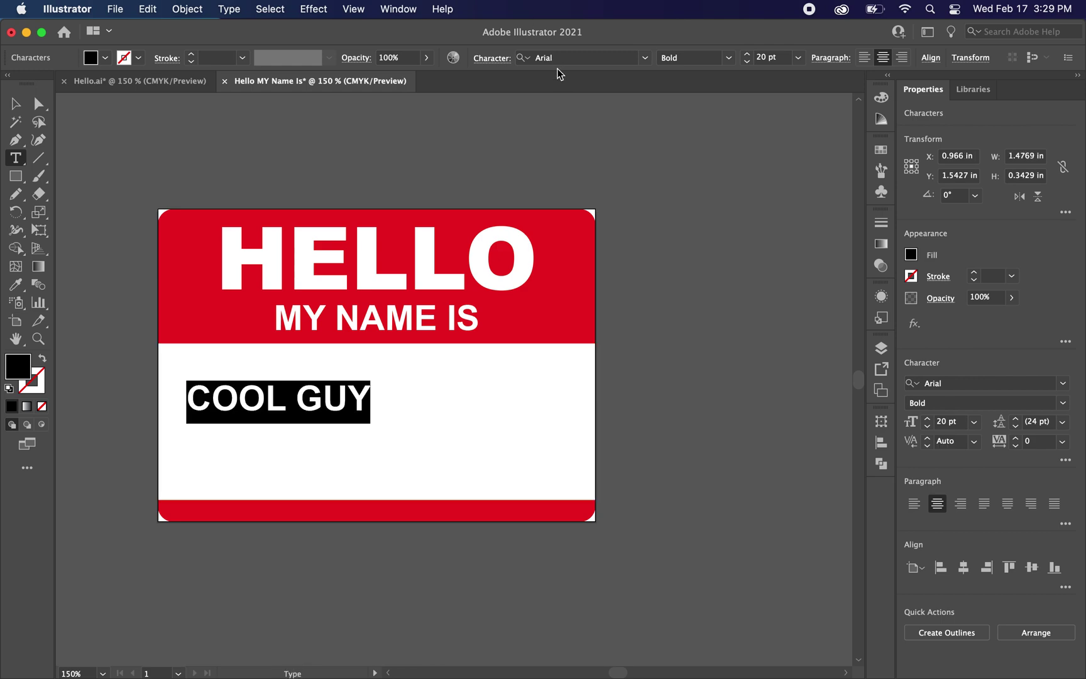
{"action": "left_click", "coordinate": [558, 58]}
{"action": "type", "text": "marker"}
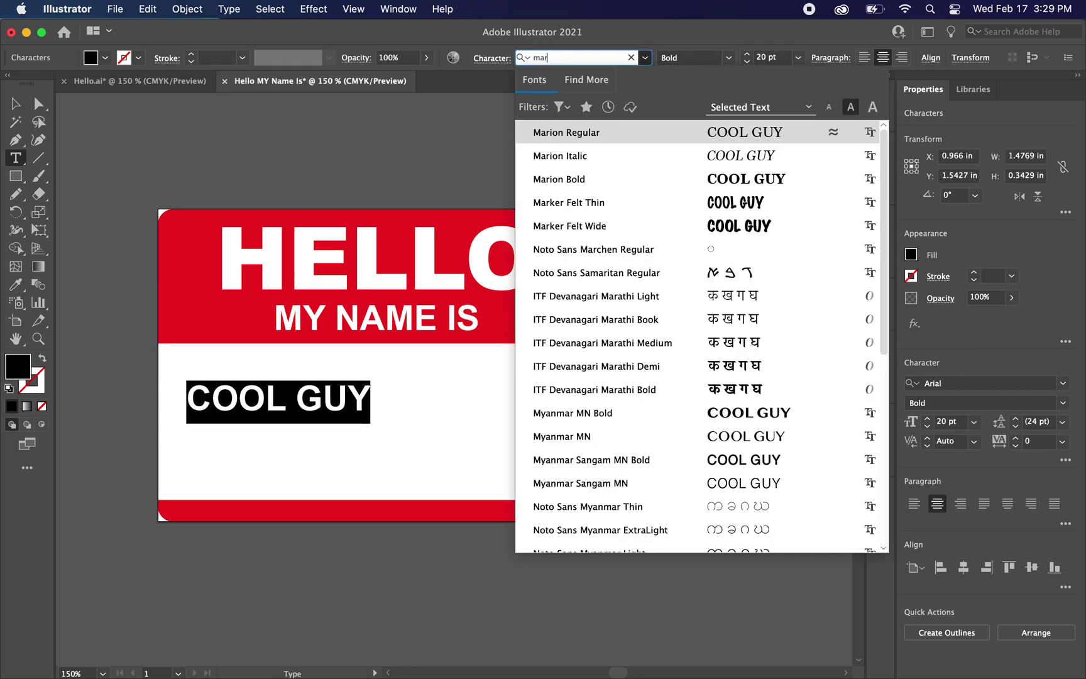
{"action": "left_click", "coordinate": [586, 155]}
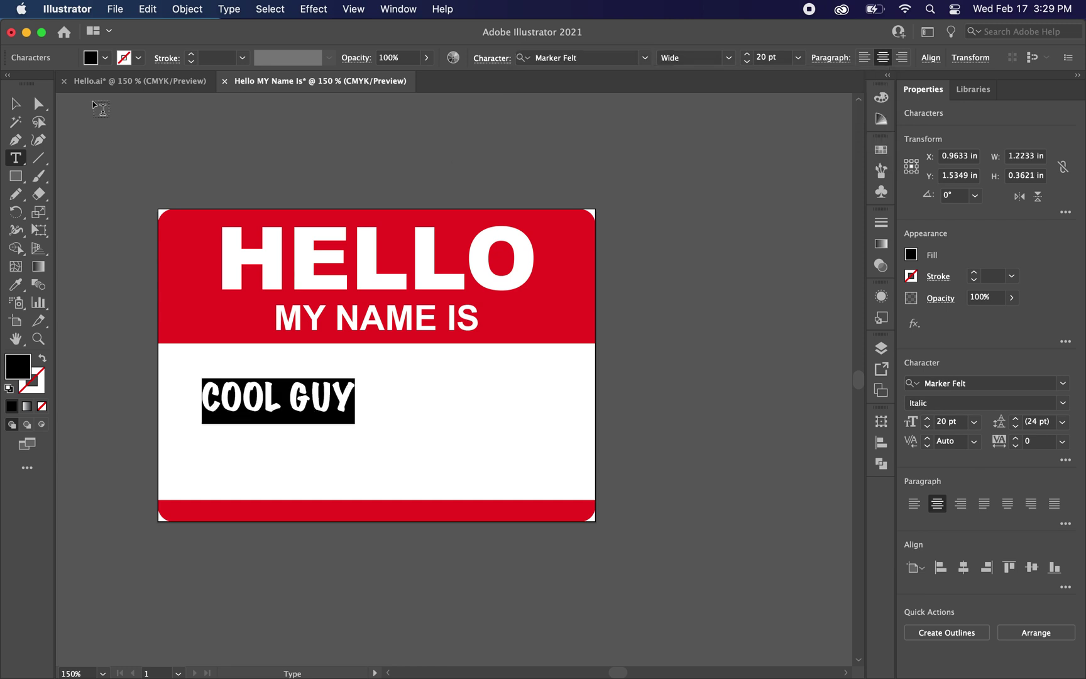
{"action": "left_click", "coordinate": [15, 103]}
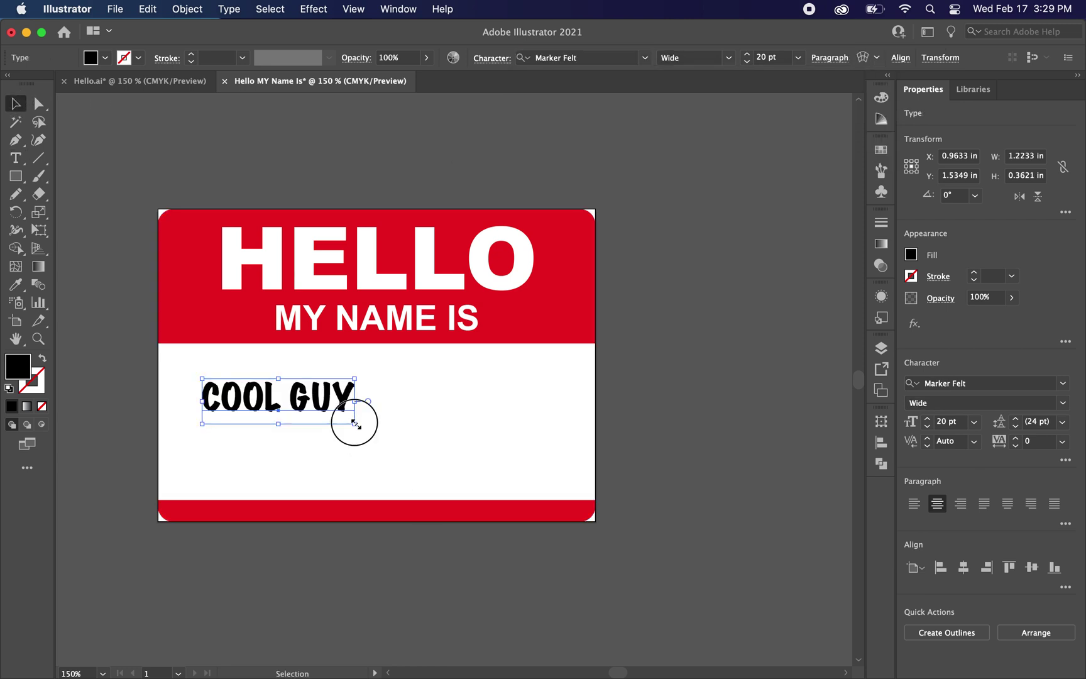
Step: Scale COOL GUY to about 54 pt, centre it in the white area, and tilt it about 5°
{"action": "left_click_drag", "start_coordinate": [355, 424], "coordinate": [617, 554]}
{"action": "key", "text": "shift+Left"}
{"action": "key", "text": "shift+Left"}
{"action": "key", "text": "shift+Left"}
{"action": "key", "text": "shift+Left"}
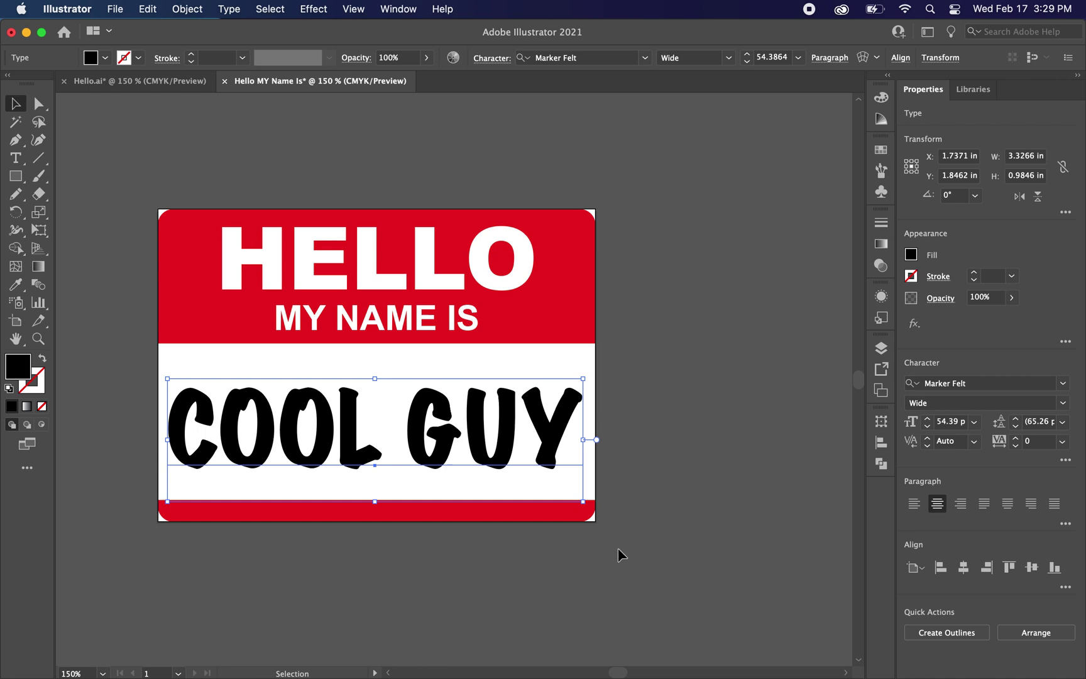
{"action": "left_click_drag", "start_coordinate": [586, 426], "coordinate": [589, 422]}
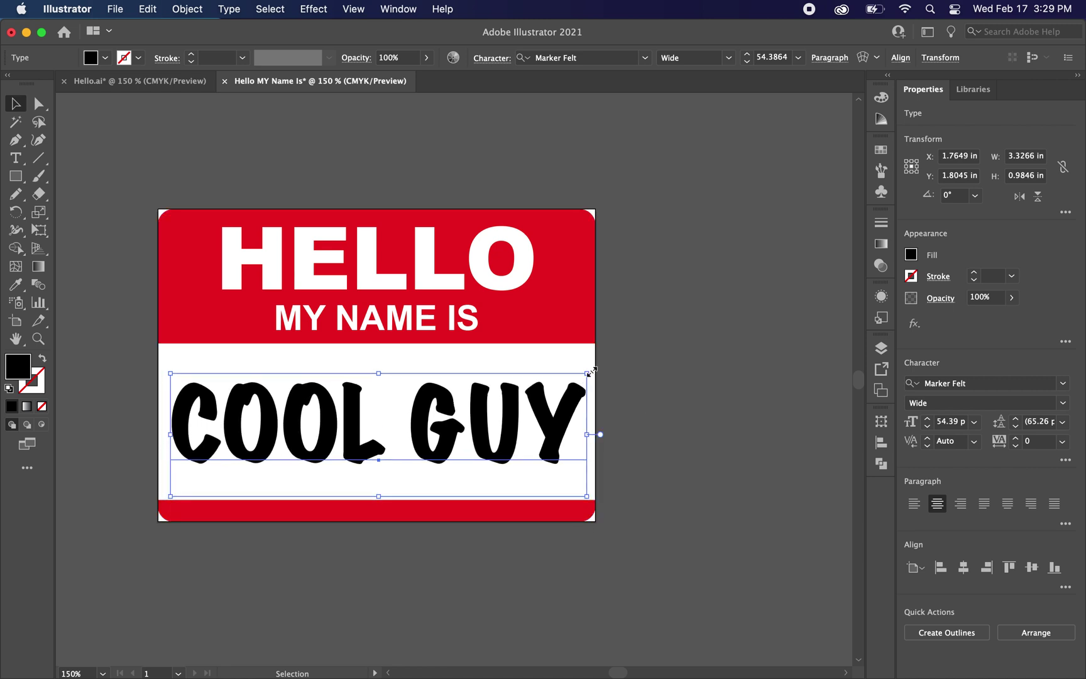
{"action": "left_click_drag", "start_coordinate": [589, 372], "coordinate": [576, 349]}
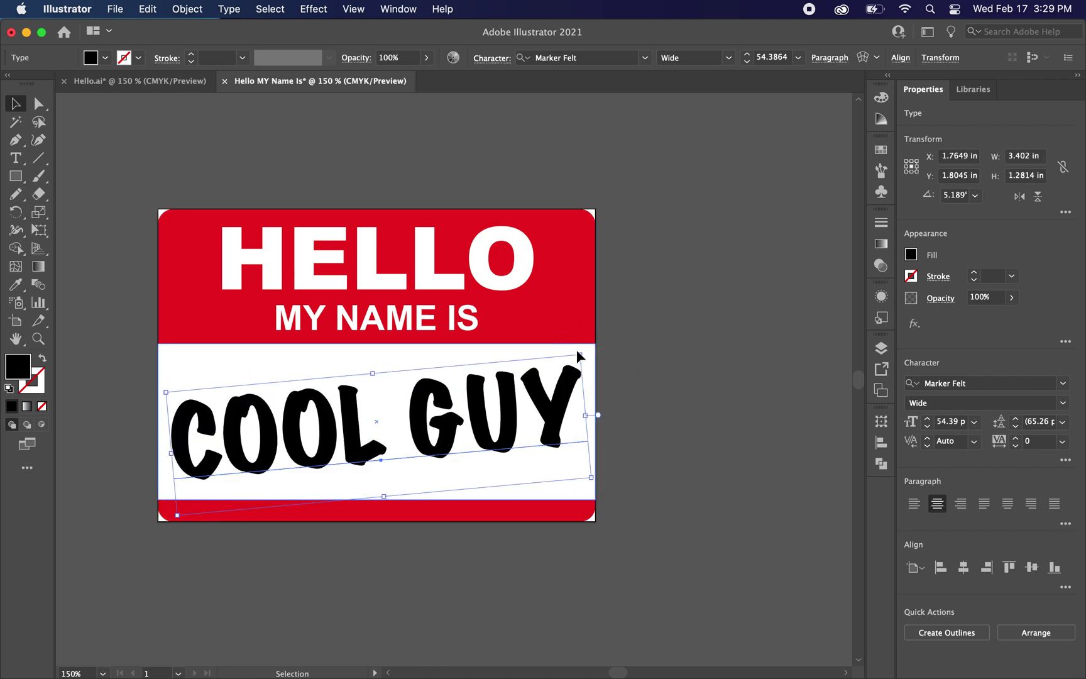
{"action": "key", "text": "Right"}
{"action": "key", "text": "Right"}
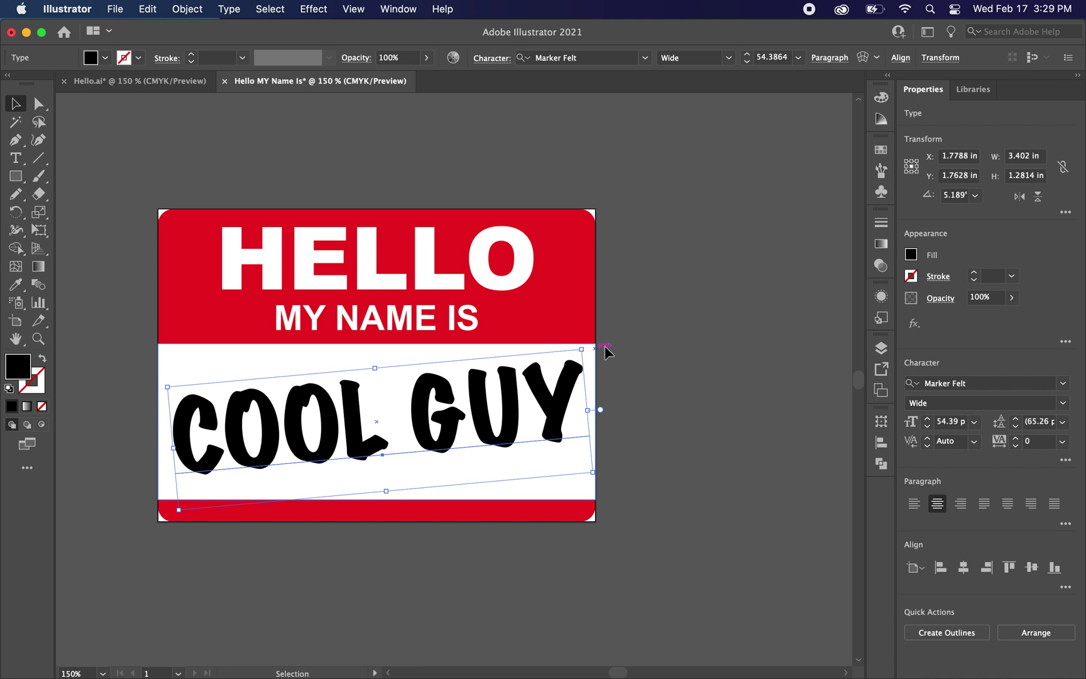
{"action": "left_click", "coordinate": [629, 346]}
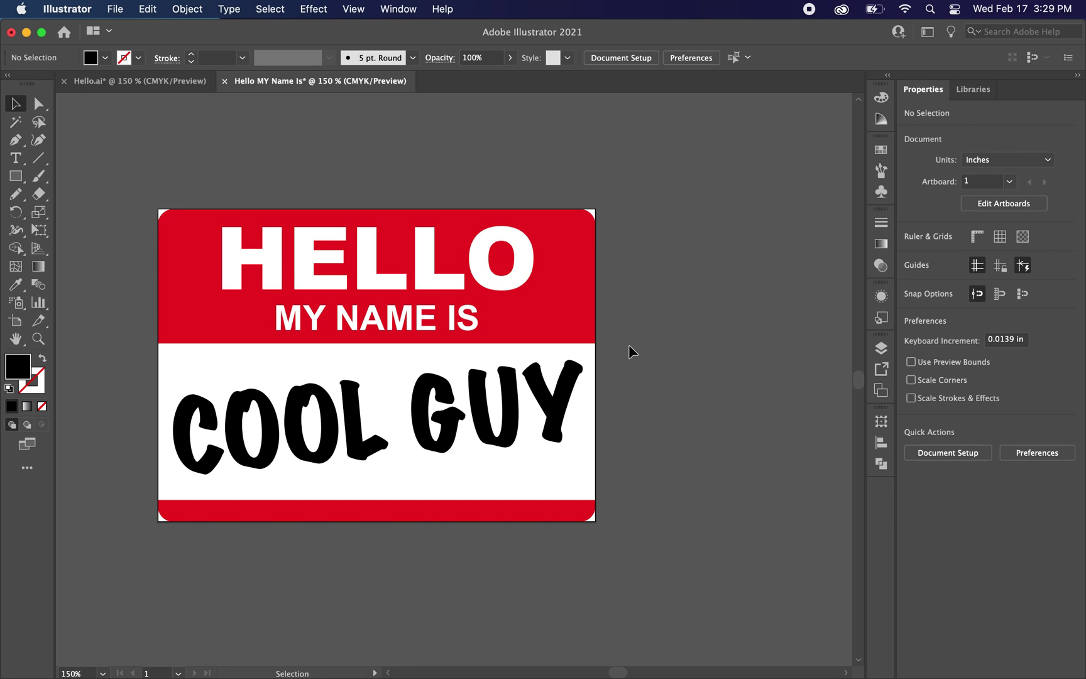
{"action": "left_click", "coordinate": [546, 404]}
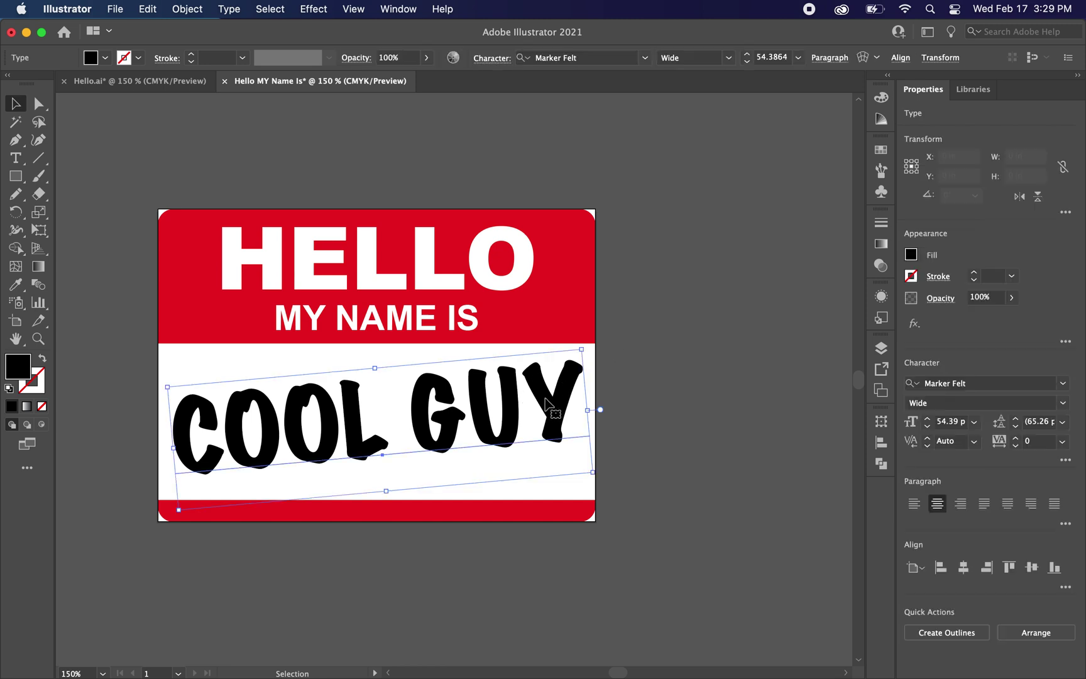
{"action": "left_click", "coordinate": [622, 384]}
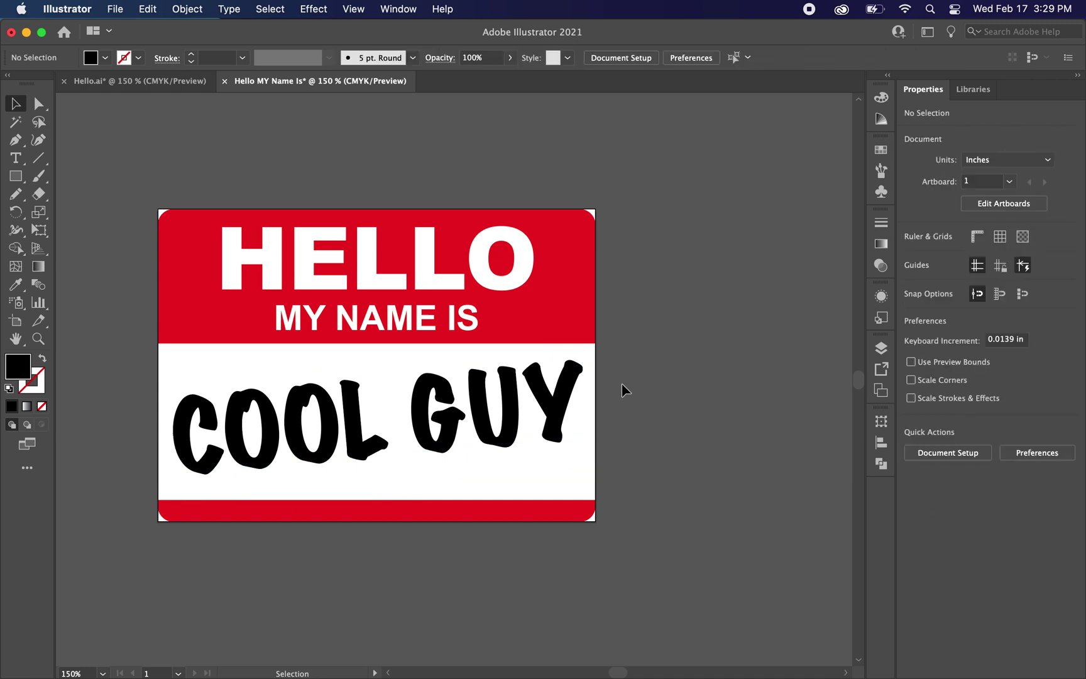
Step: Look at the Export As file types, then cancel the export
{"action": "left_click", "coordinate": [115, 9]}
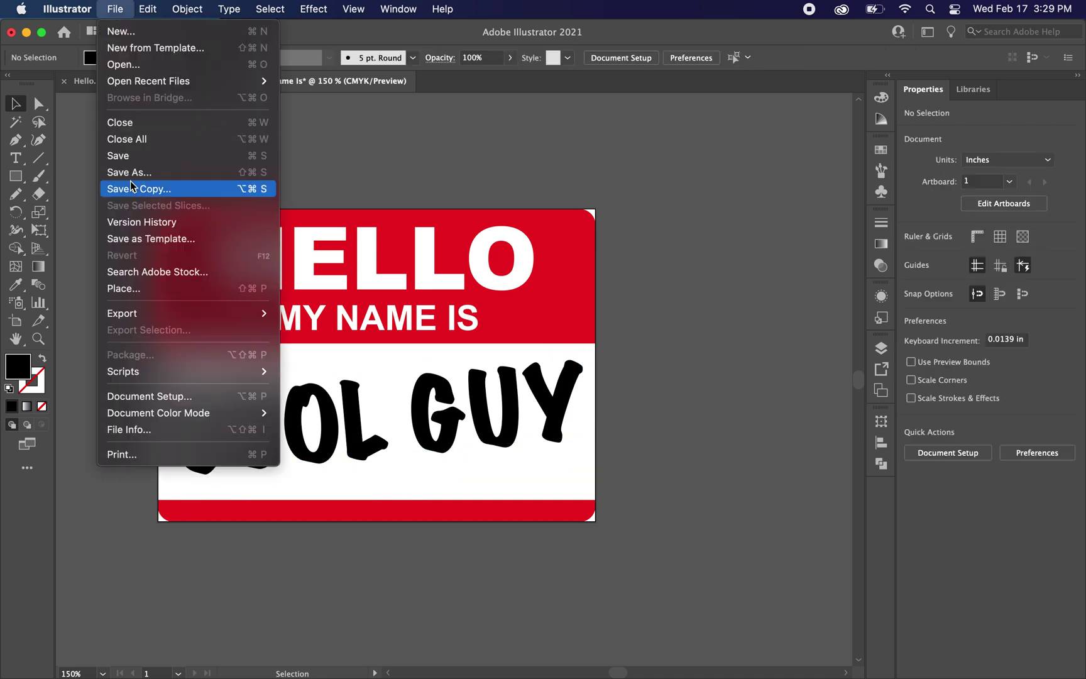
{"action": "mouse_move", "coordinate": [138, 313]}
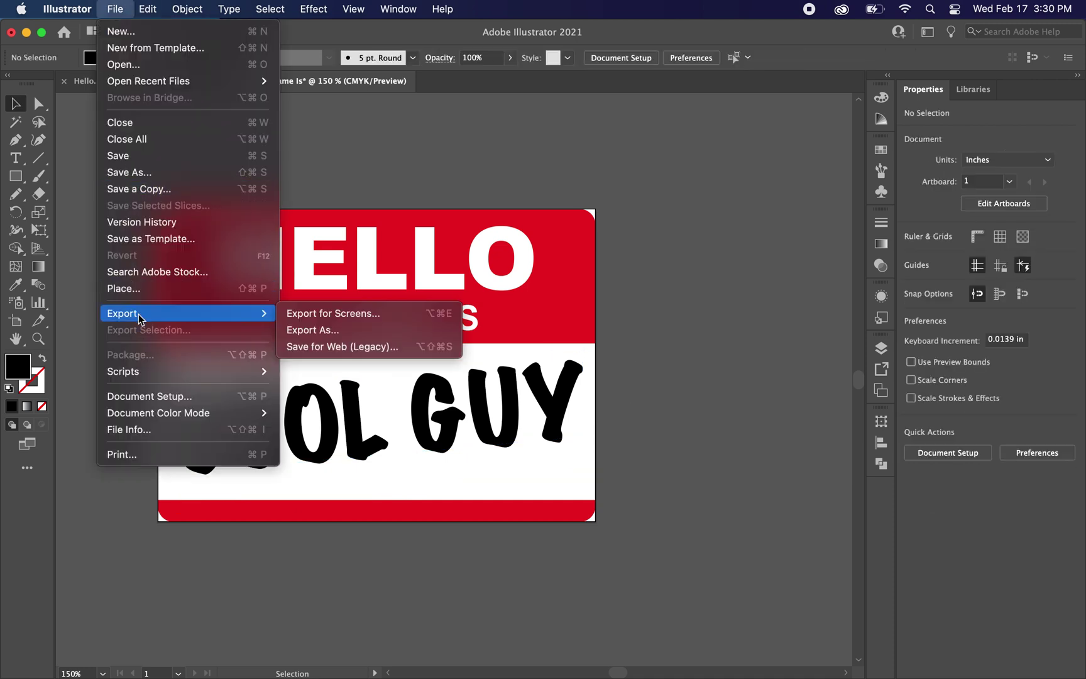
{"action": "left_click", "coordinate": [339, 333]}
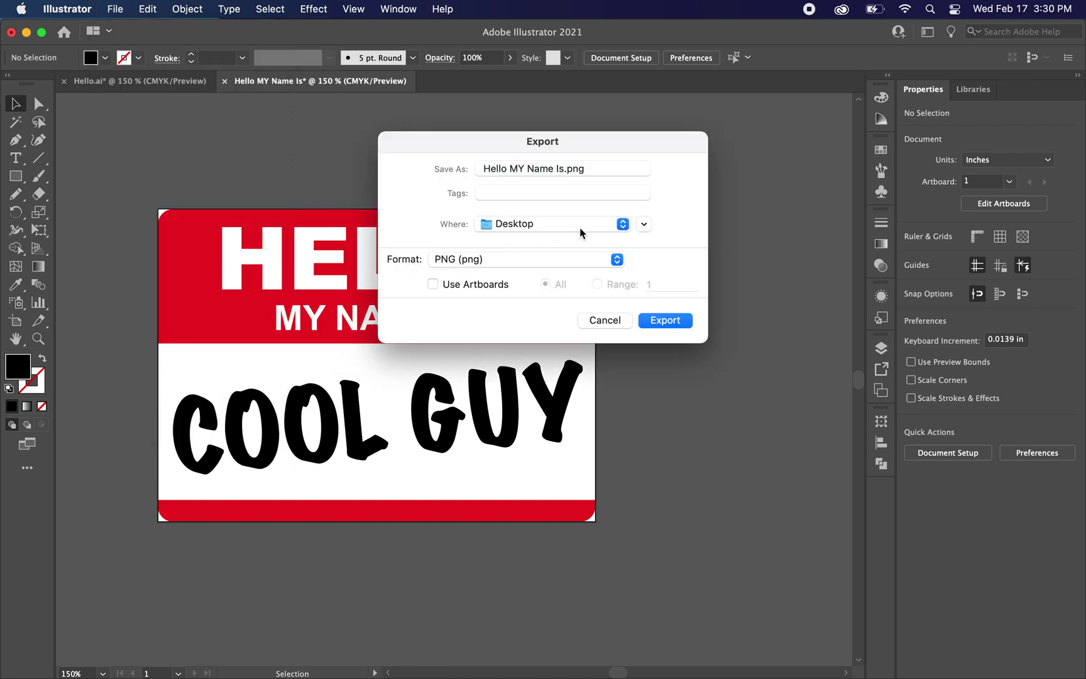
{"action": "left_click", "coordinate": [615, 263]}
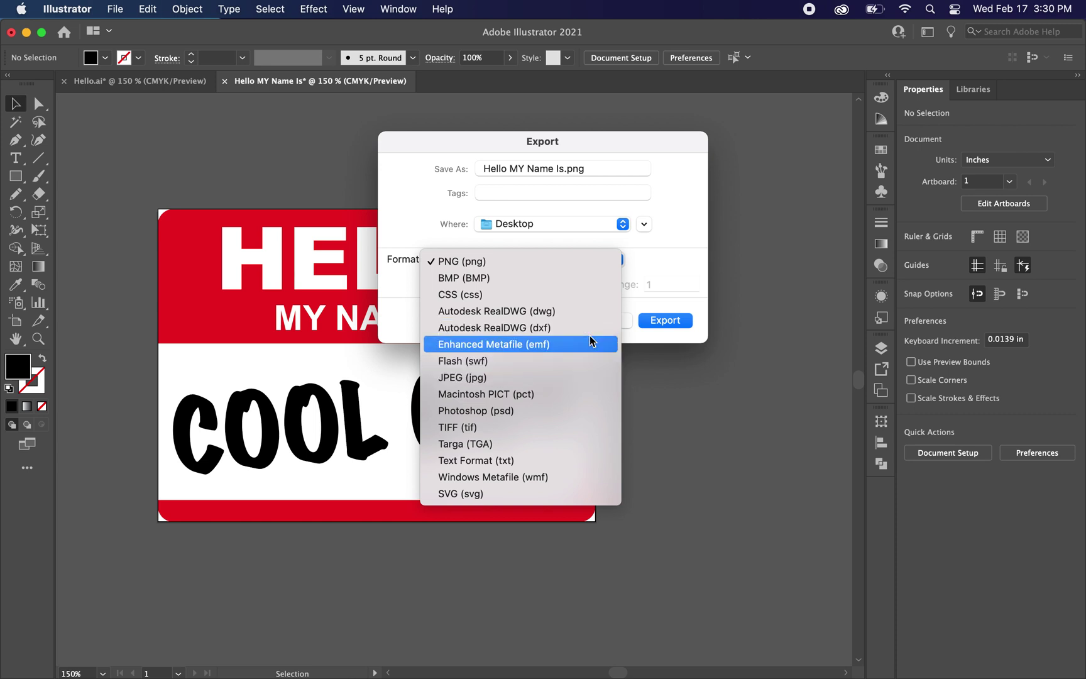
{"action": "left_click", "coordinate": [636, 315]}
{"action": "left_click", "coordinate": [604, 320]}
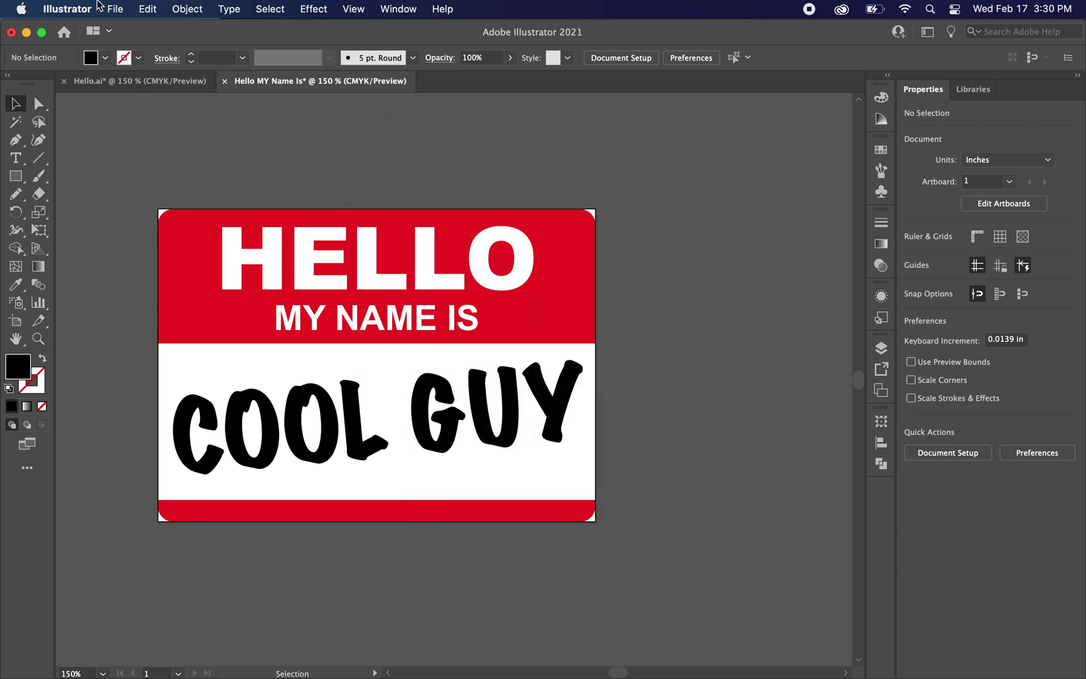
Step: Save As Adobe PDF named Hello MY Name Is.pdf, accepting the PDF options
{"action": "left_click", "coordinate": [115, 9]}
{"action": "left_click", "coordinate": [129, 172]}
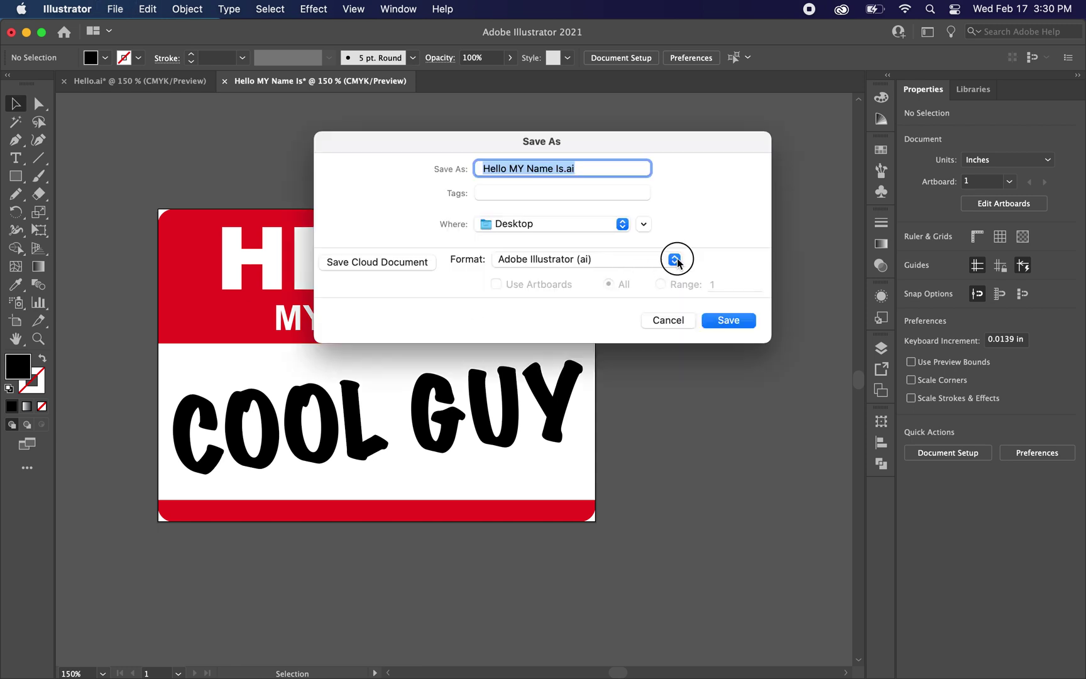
{"action": "left_click", "coordinate": [677, 260]}
{"action": "left_click", "coordinate": [561, 311]}
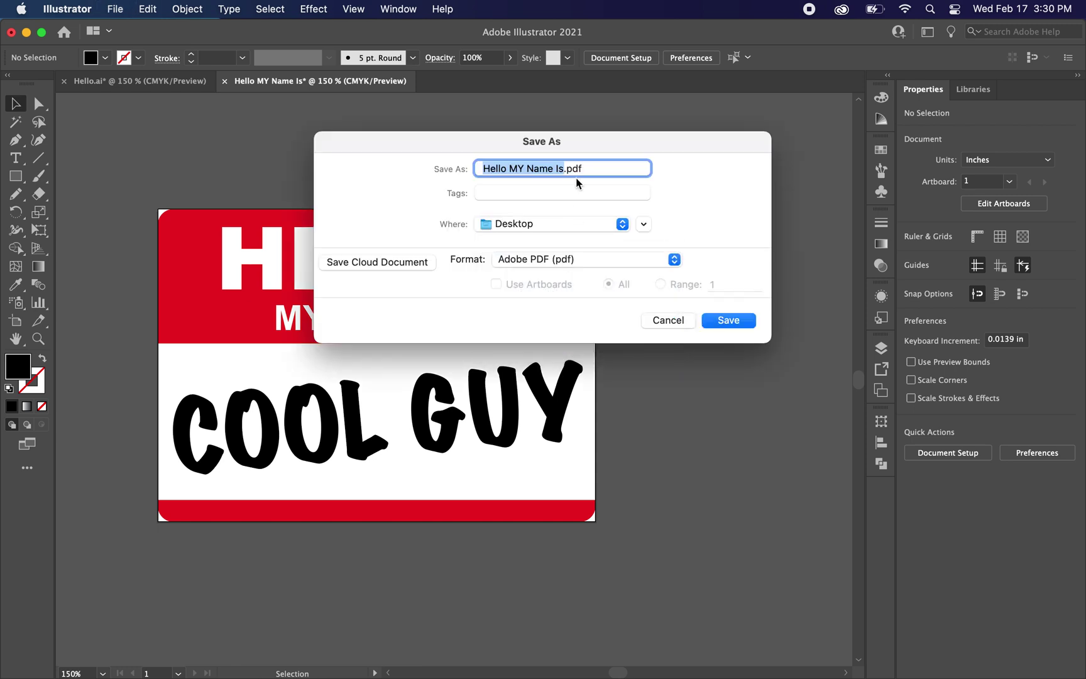
{"action": "left_click", "coordinate": [730, 322]}
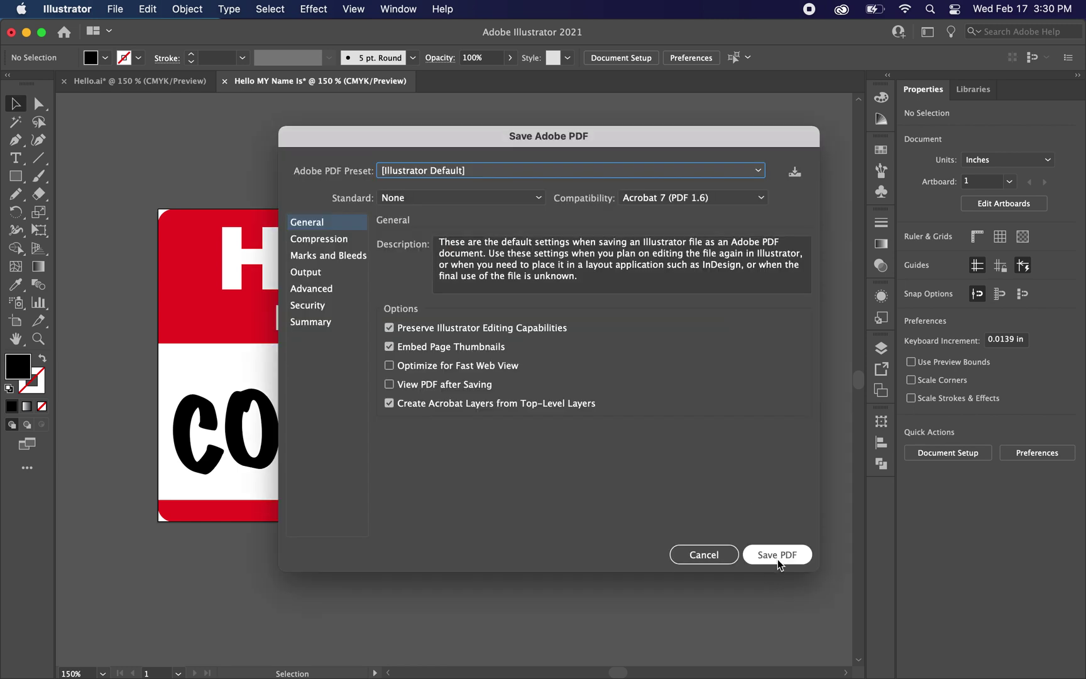
{"action": "left_click", "coordinate": [778, 559]}
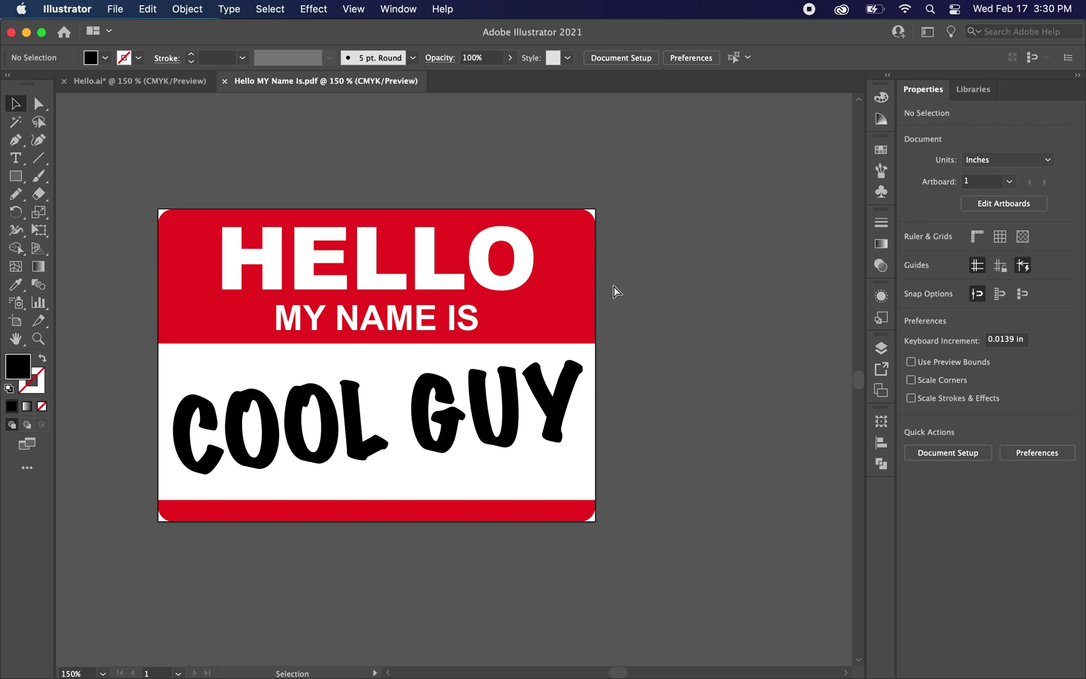
Step: Open Hello MY Name Is.pdf from the Desktop in Preview and make it full screen
{"action": "key", "text": "super+Tab"}
{"action": "key", "text": "super+Tab"}
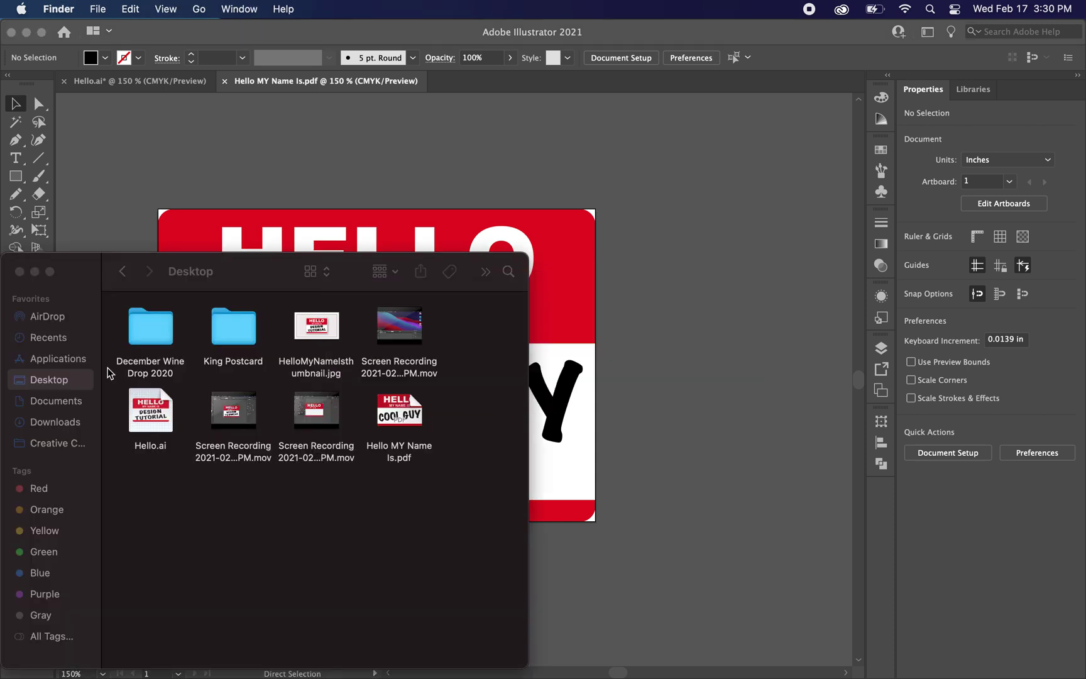
{"action": "left_click", "coordinate": [36, 379]}
{"action": "left_click", "coordinate": [388, 403]}
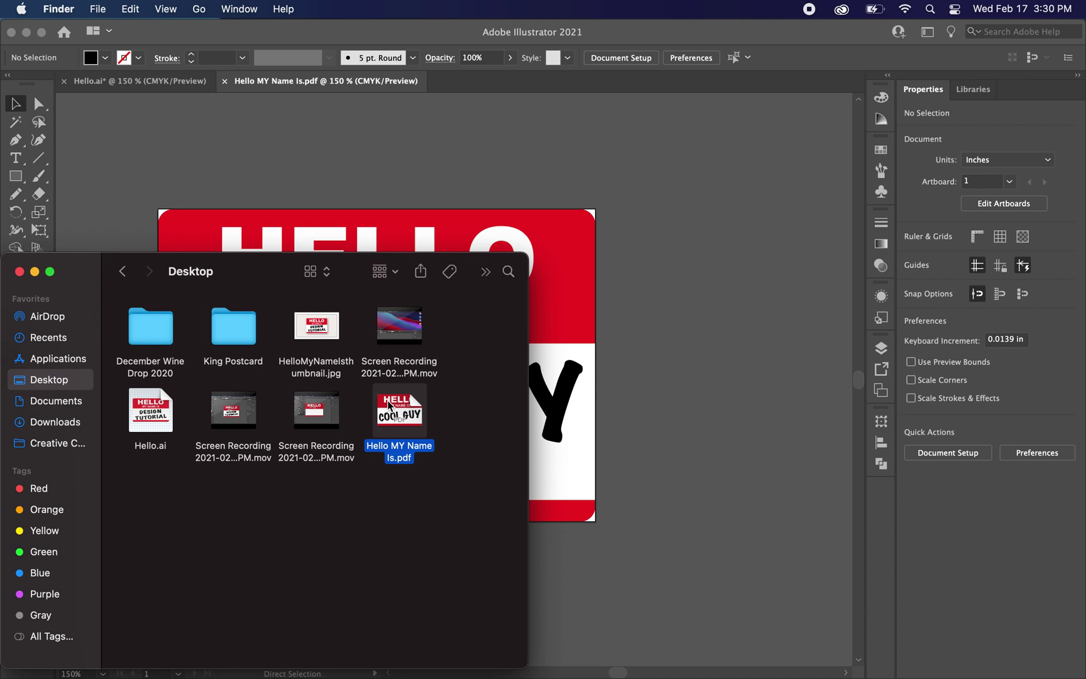
{"action": "double_click", "coordinate": [389, 404]}
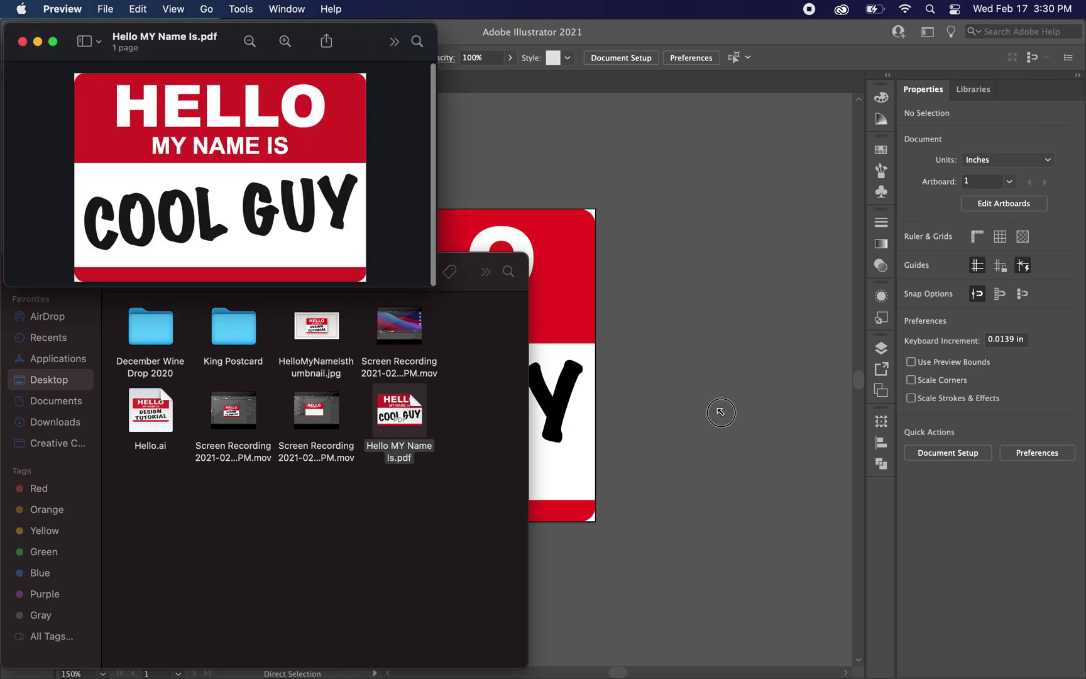
{"action": "key", "text": "ctrl+super+f"}
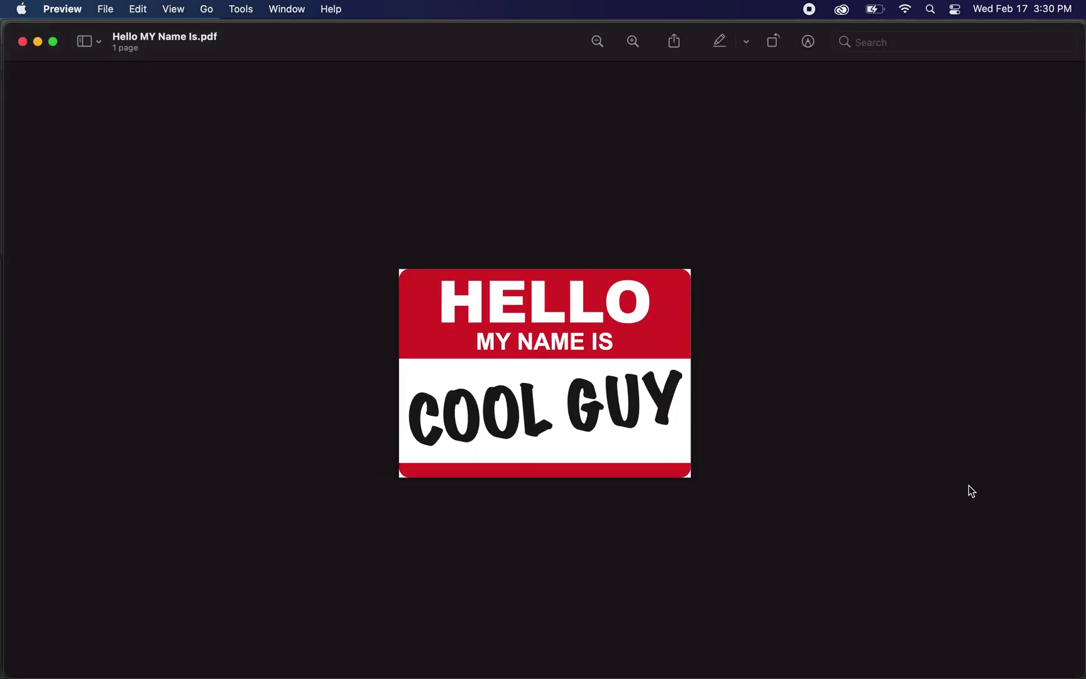